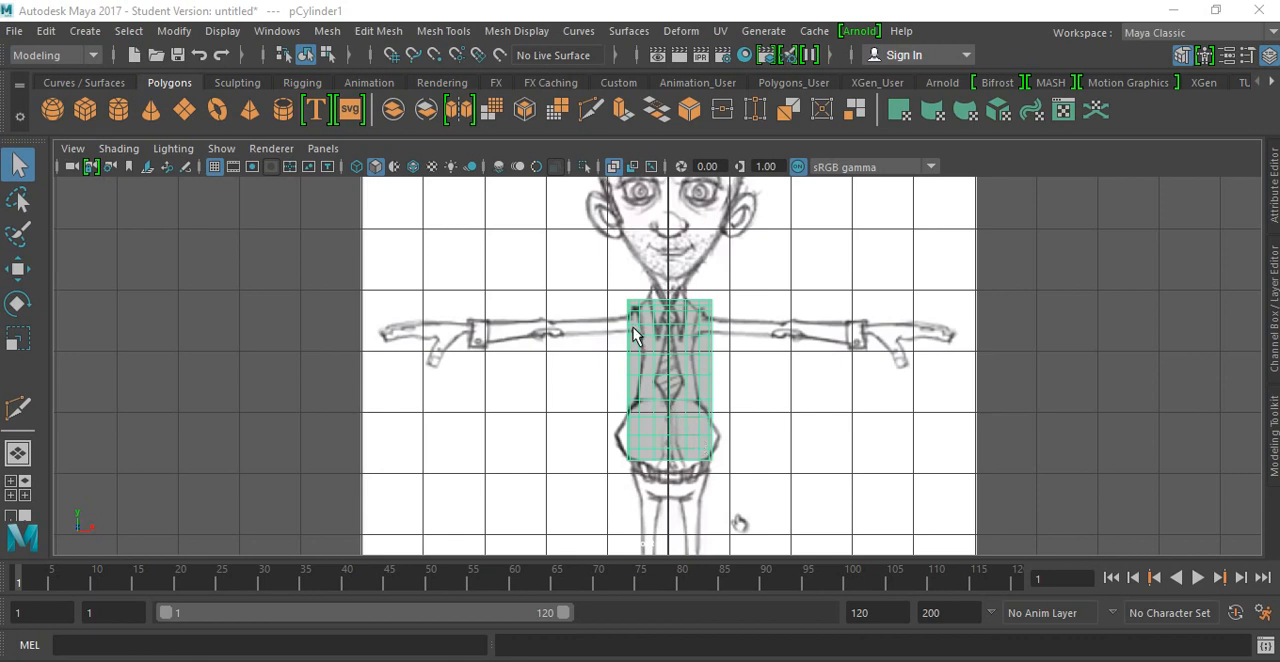
Step: Select the torso cylinder and switch it to edge component mode in an enlarged top view
left_click(561, 324)
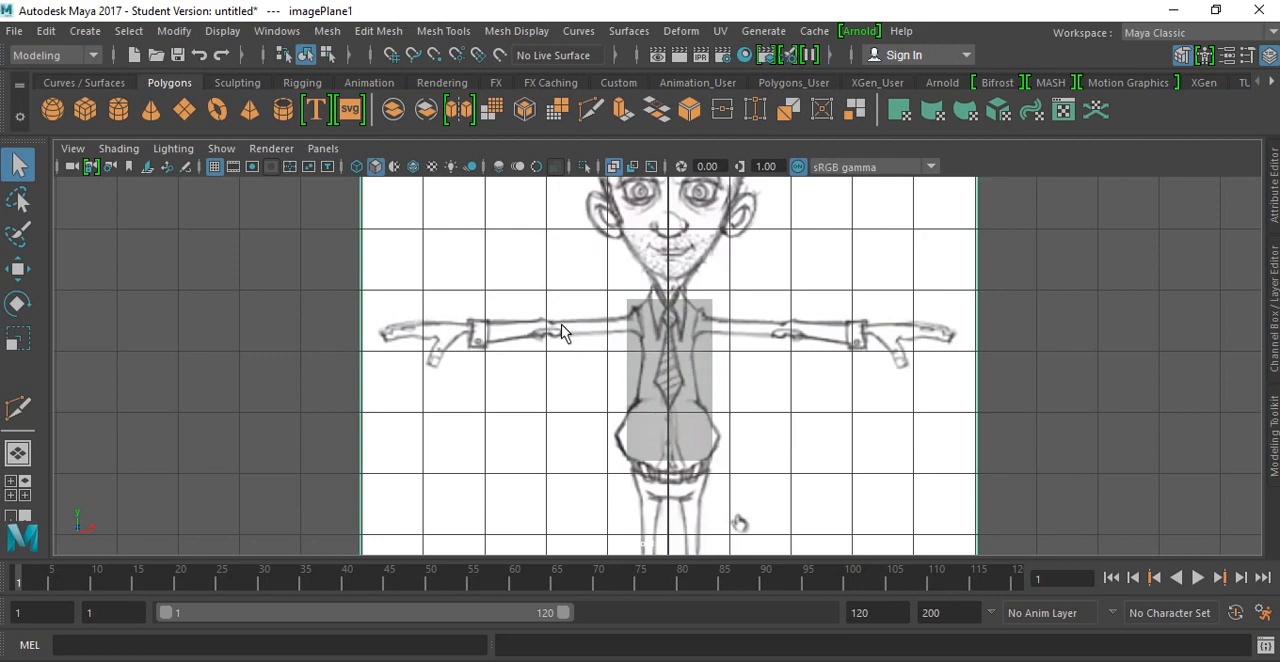
key("space")
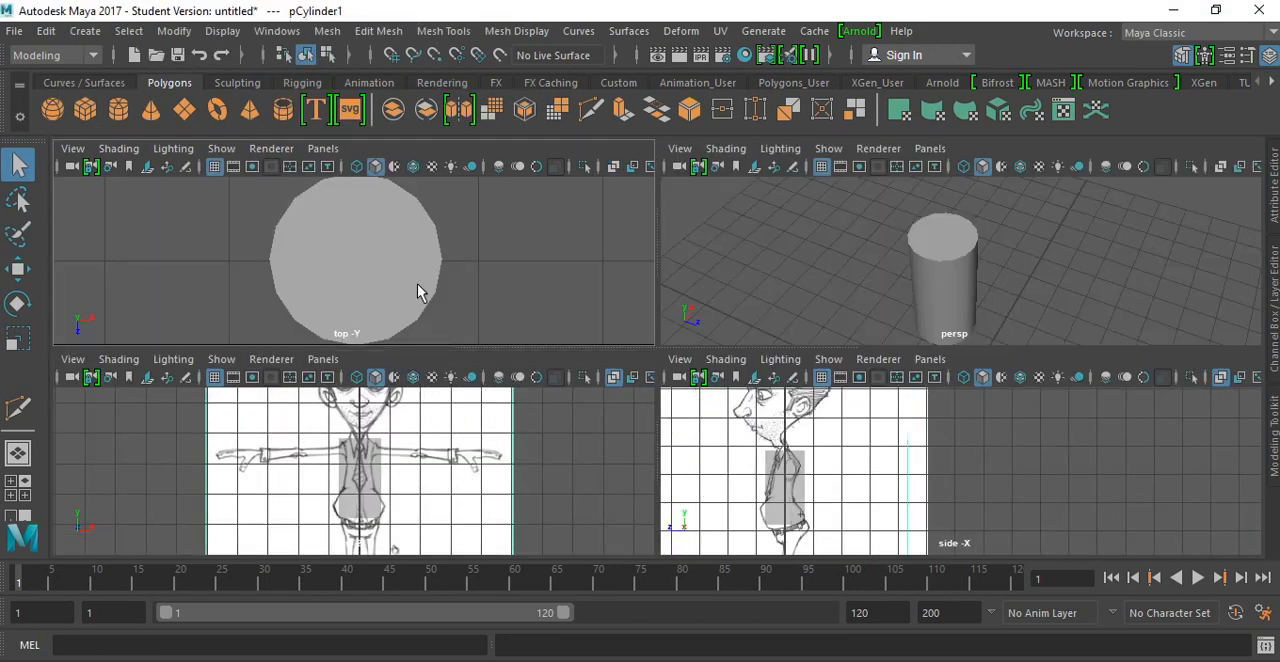
left_click(415, 300)
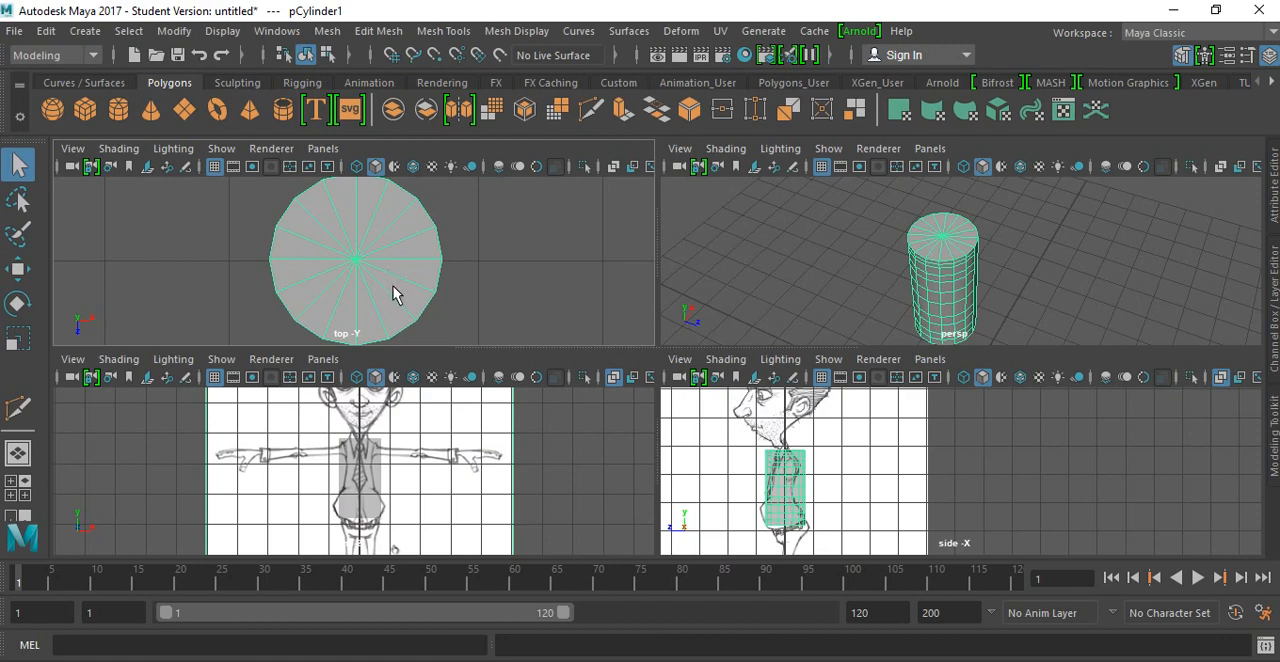
scroll(393, 293, "down", 5)
scroll(393, 293, "up", 4)
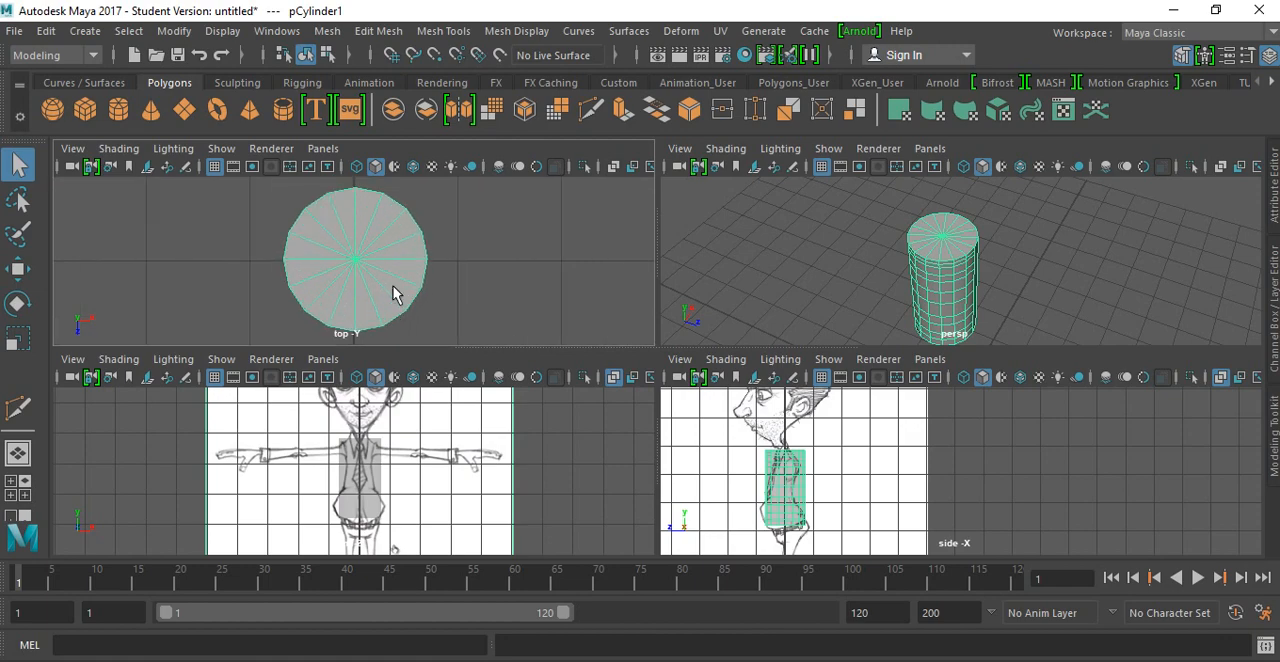
right_click(368, 233)
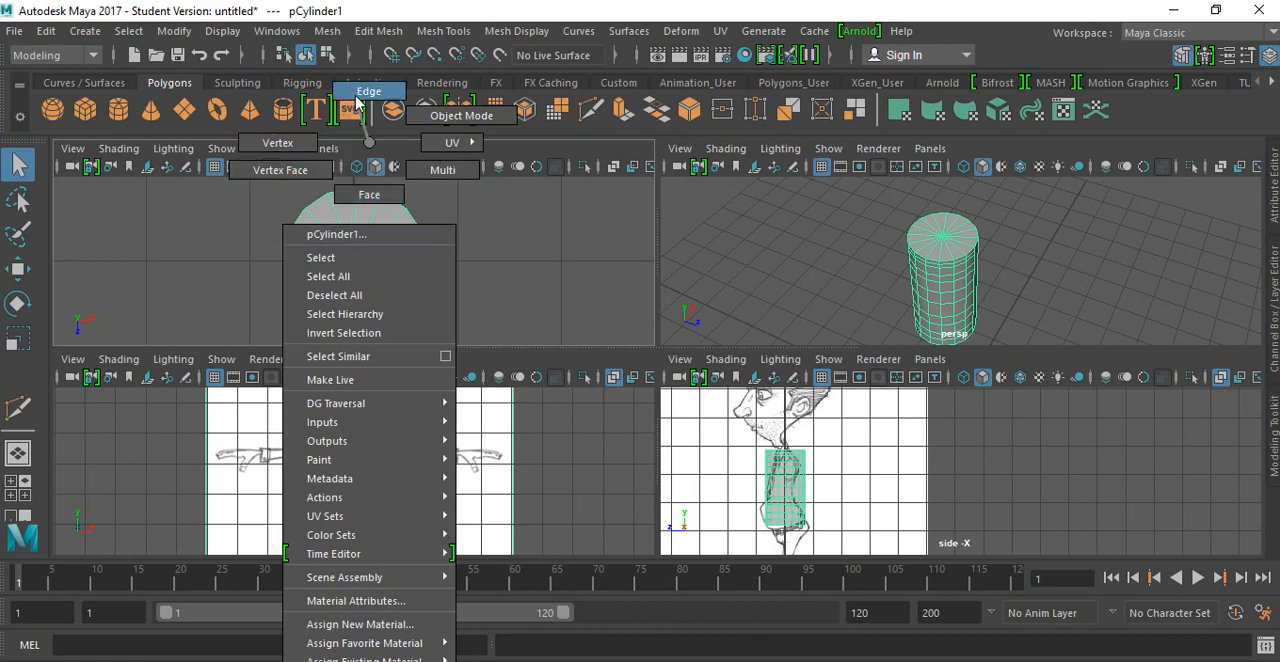
left_click(360, 92)
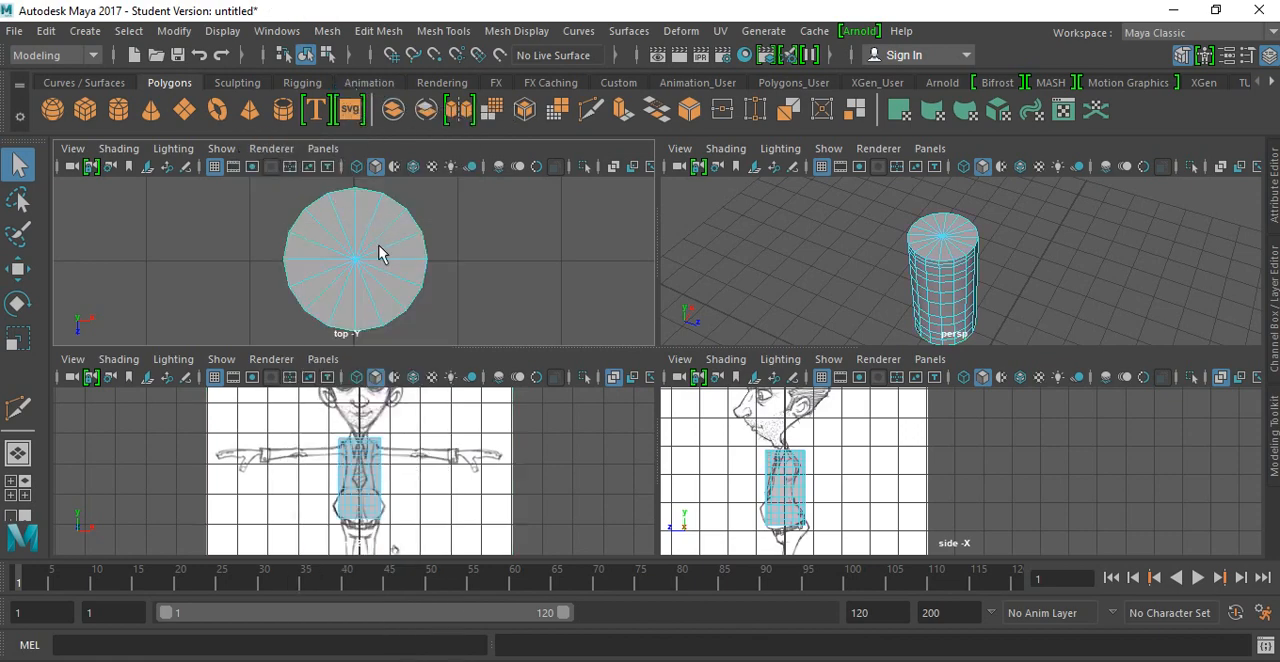
scroll(378, 253, "up", 2)
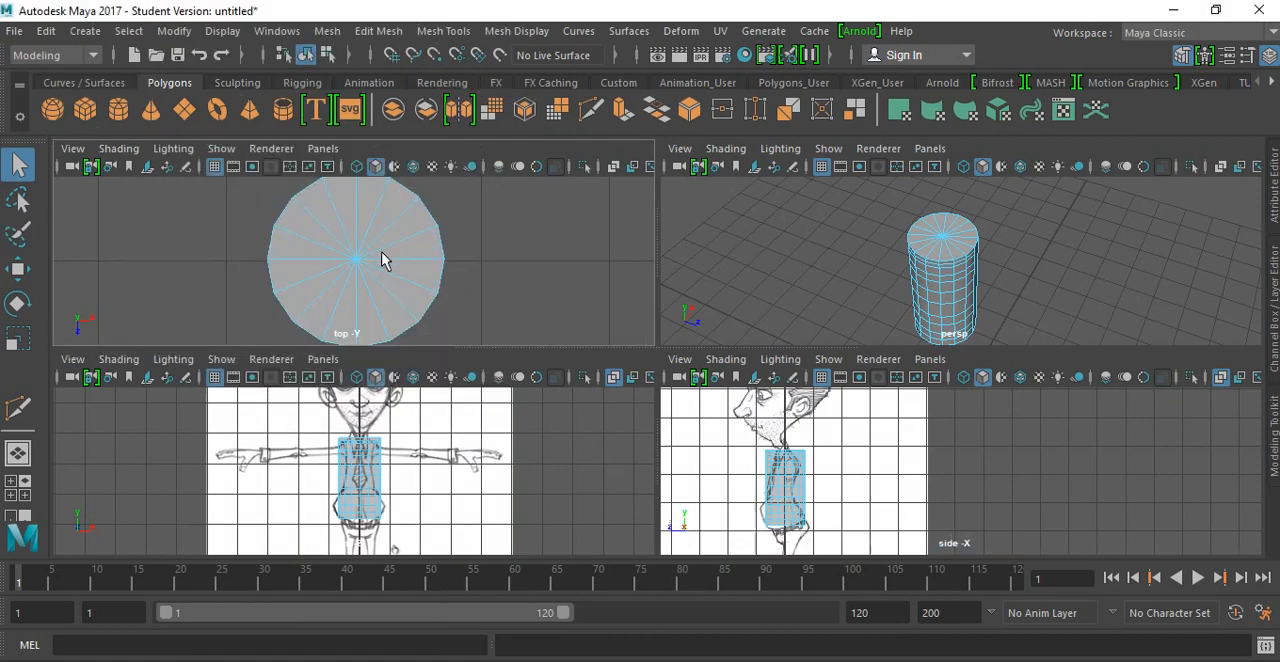
key("space")
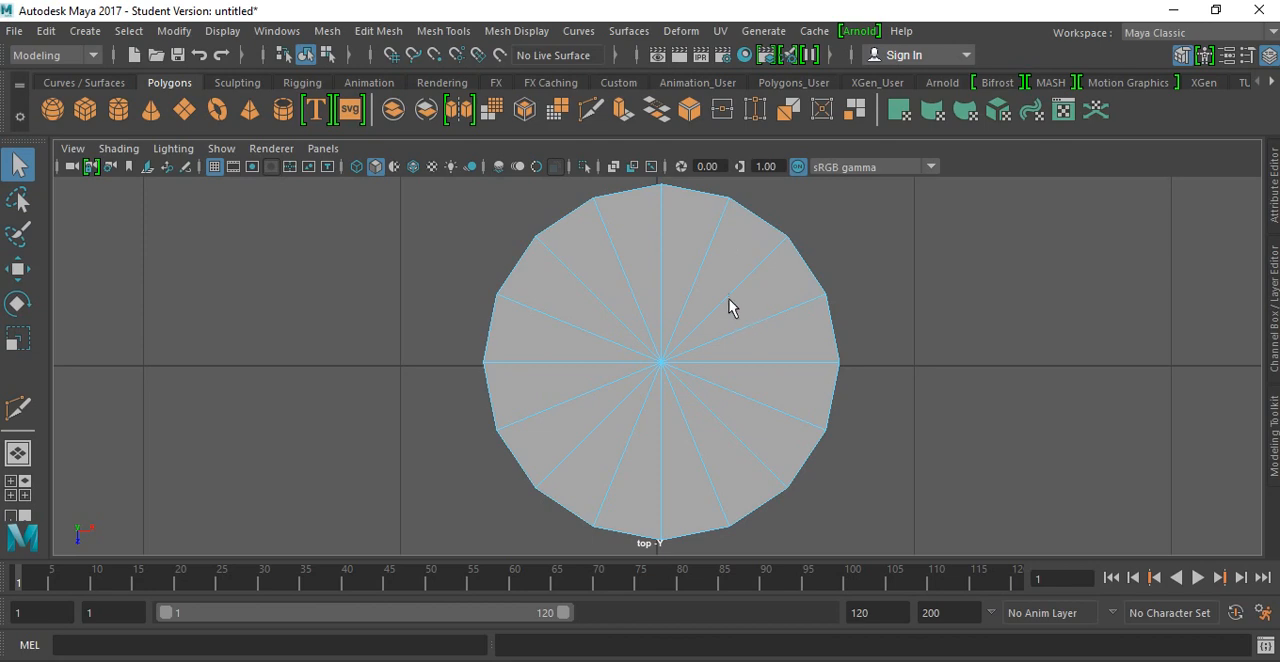
Step: Delete the diagonal spoke edges on the cylinder's caps, keeping only the horizontal and vertical edges through the center
right_click_drag(731, 303, 726, 92)
left_click_drag(698, 242, 778, 342)
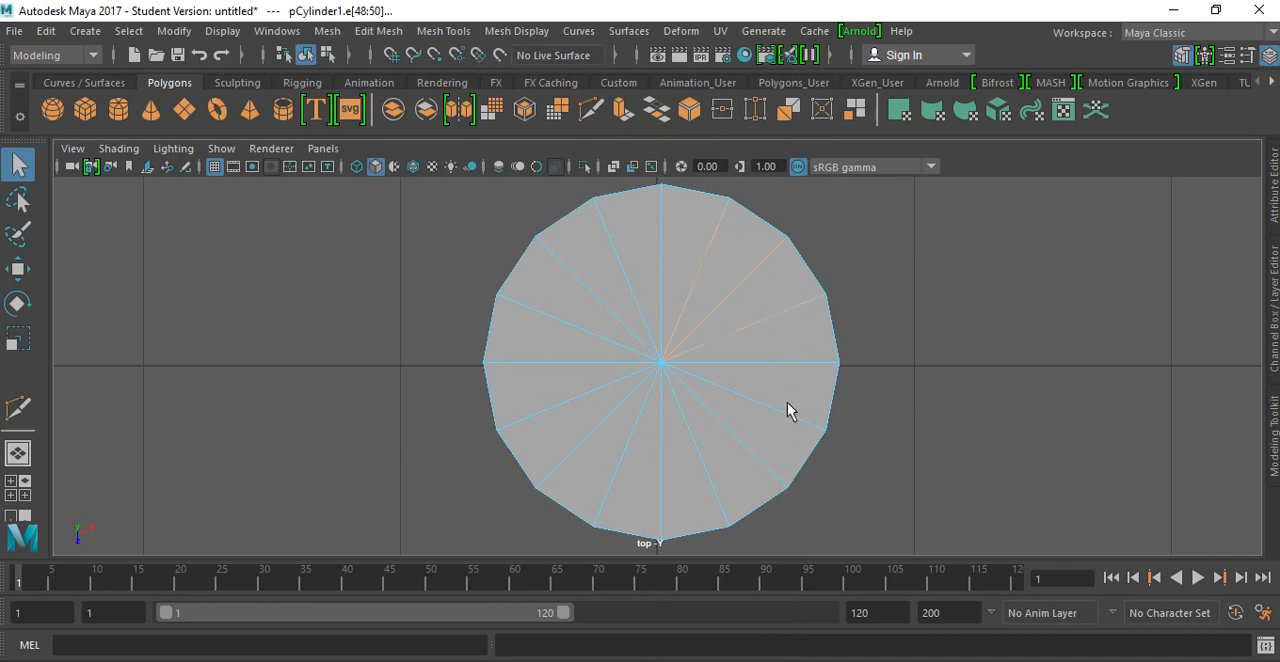
key("F8")
left_click_drag(775, 391, 692, 491)
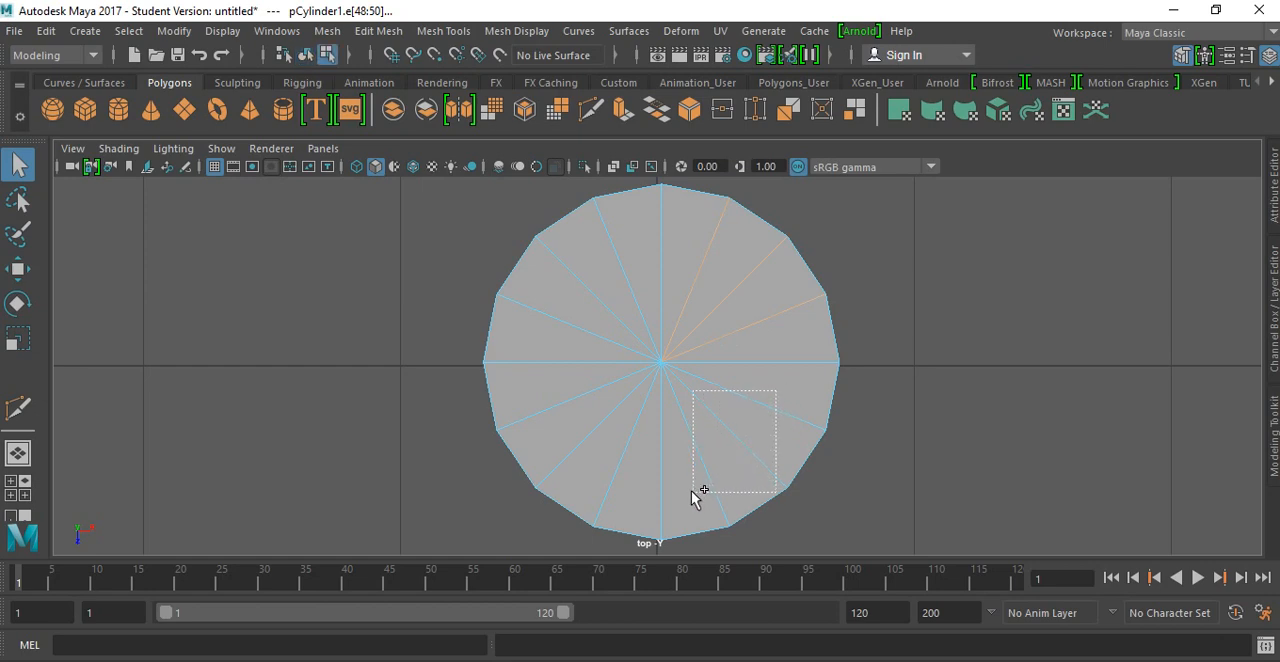
left_click_drag(565, 395, 634, 496, "shift")
left_click_drag(636, 245, 547, 345, "shift")
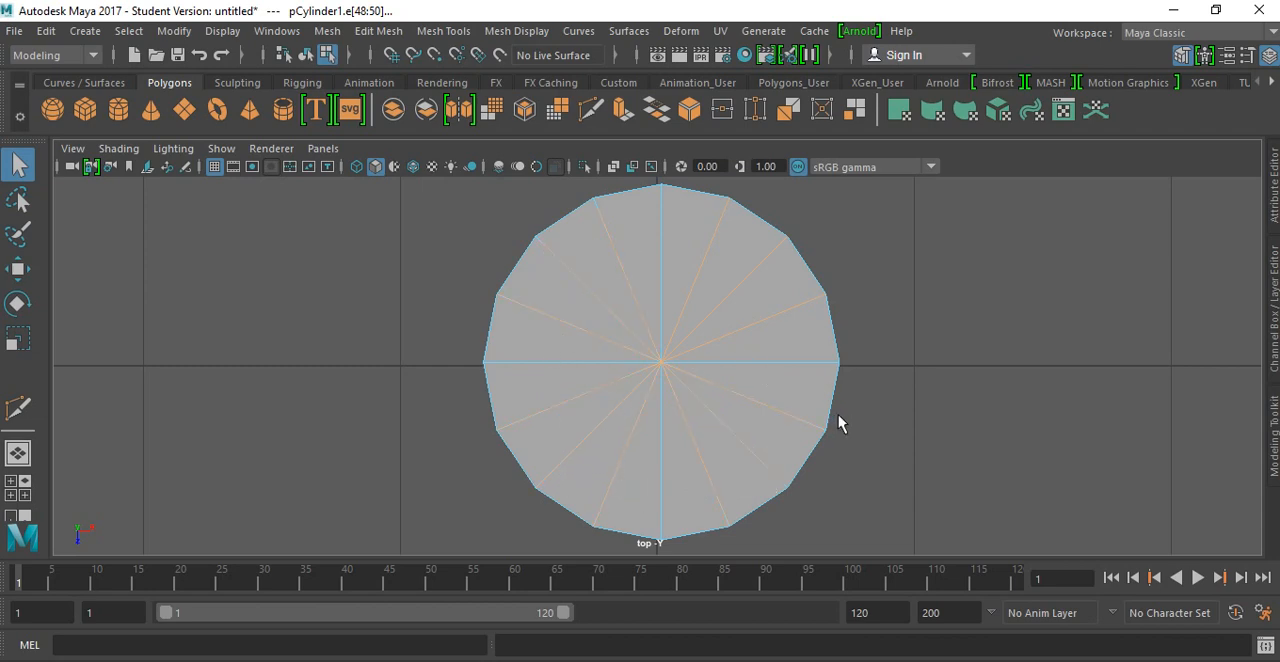
key("space")
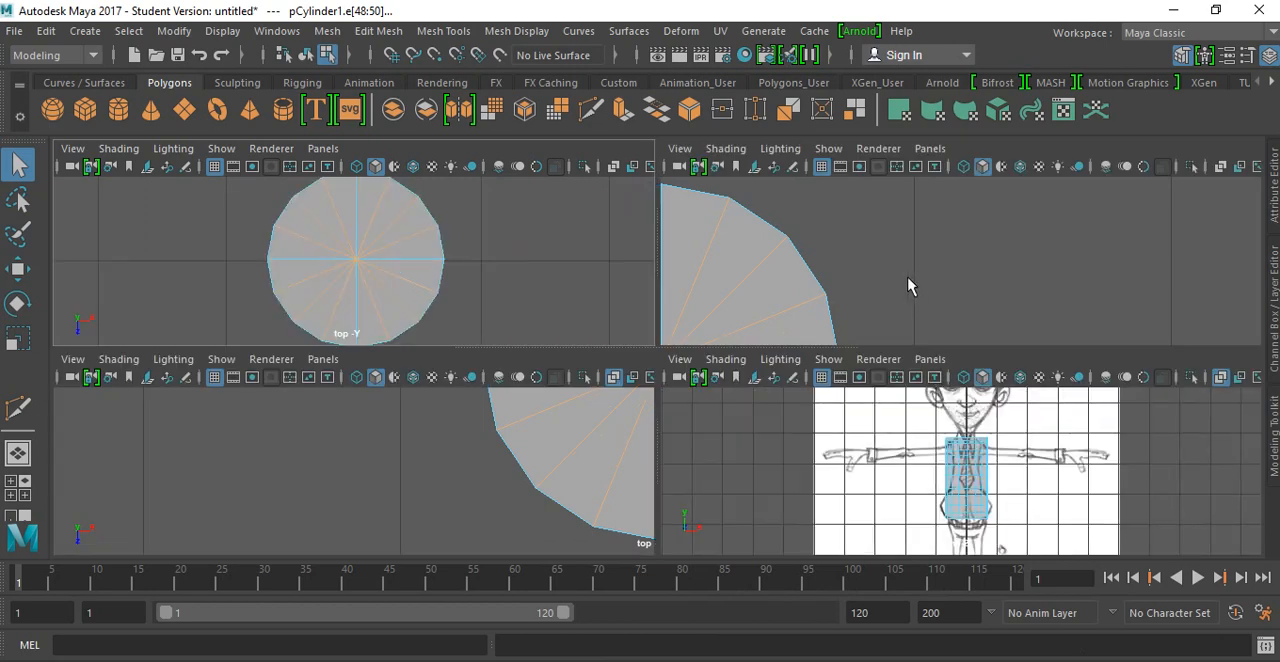
key("shift+f")
left_click_drag(871, 234, 866, 148, "alt")
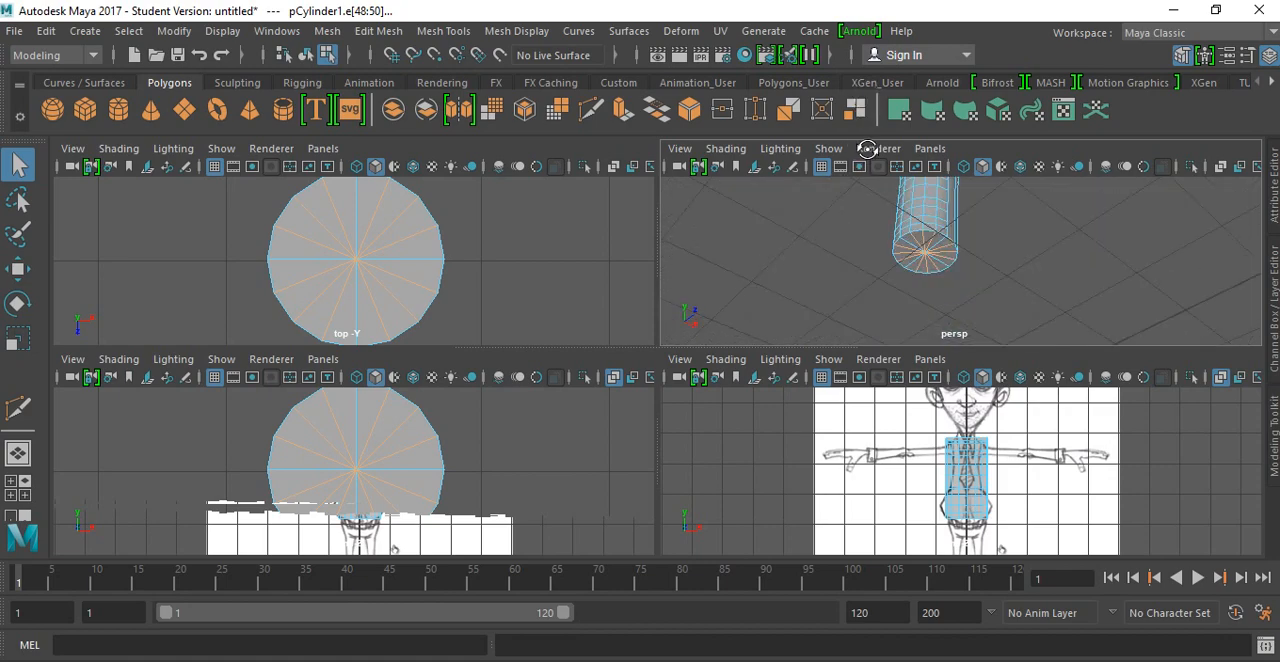
key("space")
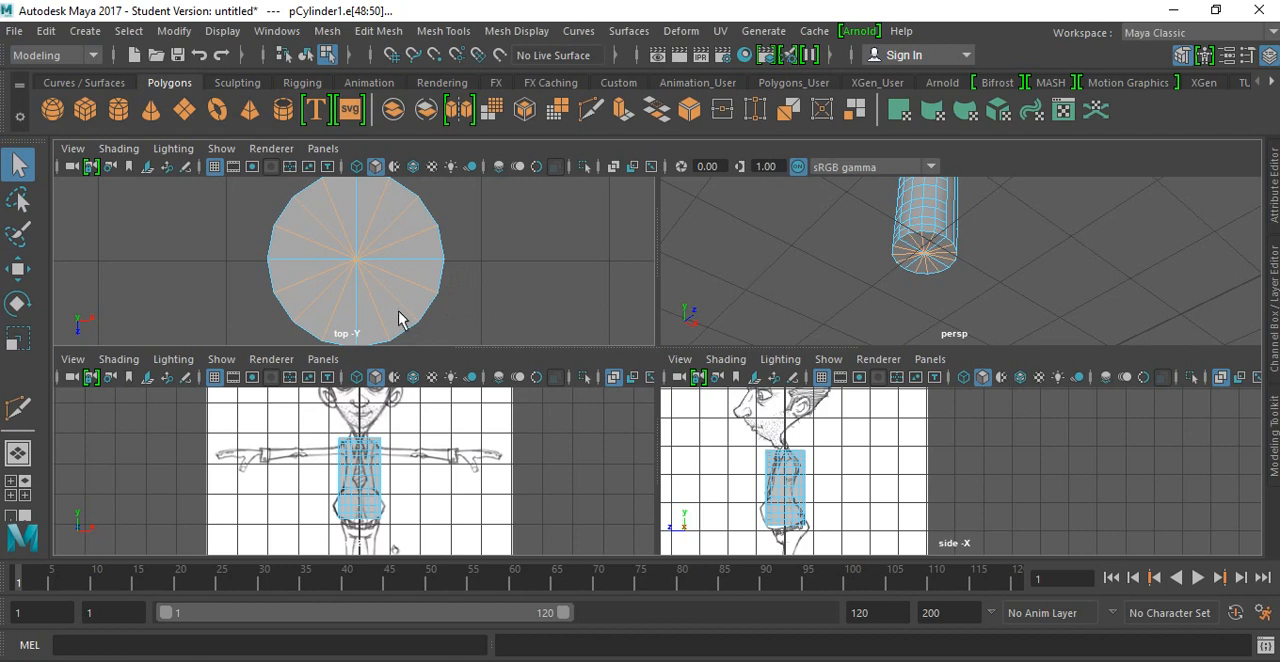
key("space")
scroll(400, 319, "up", 1)
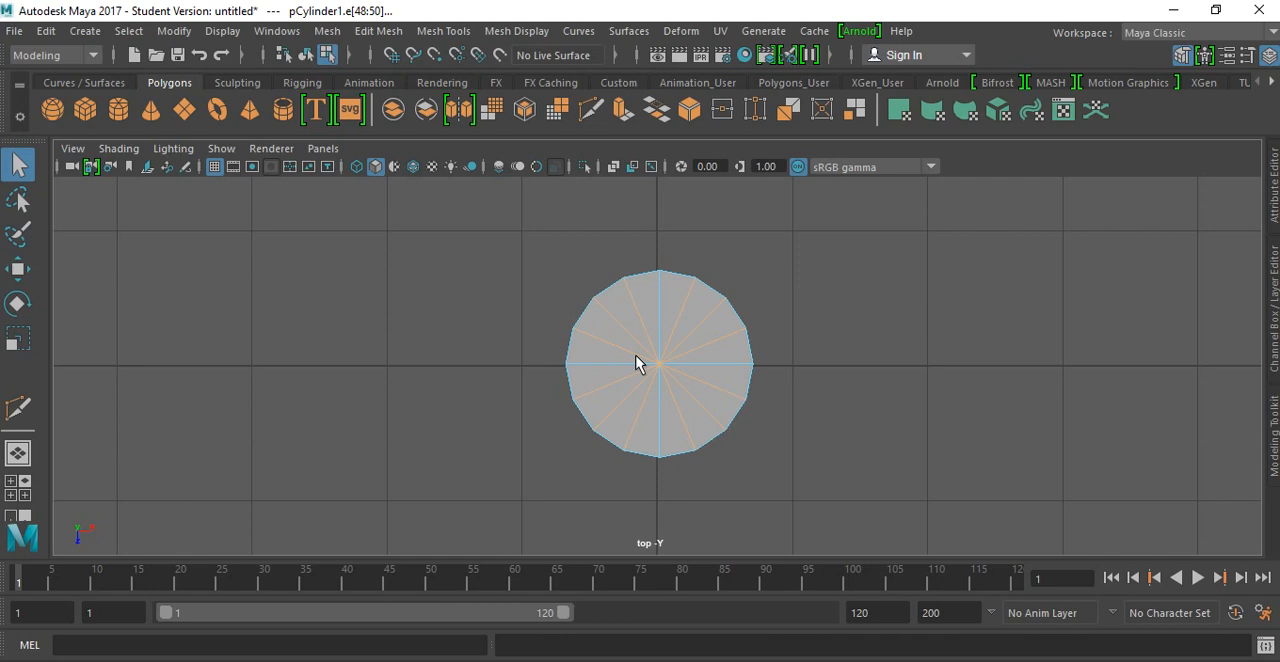
key("Delete")
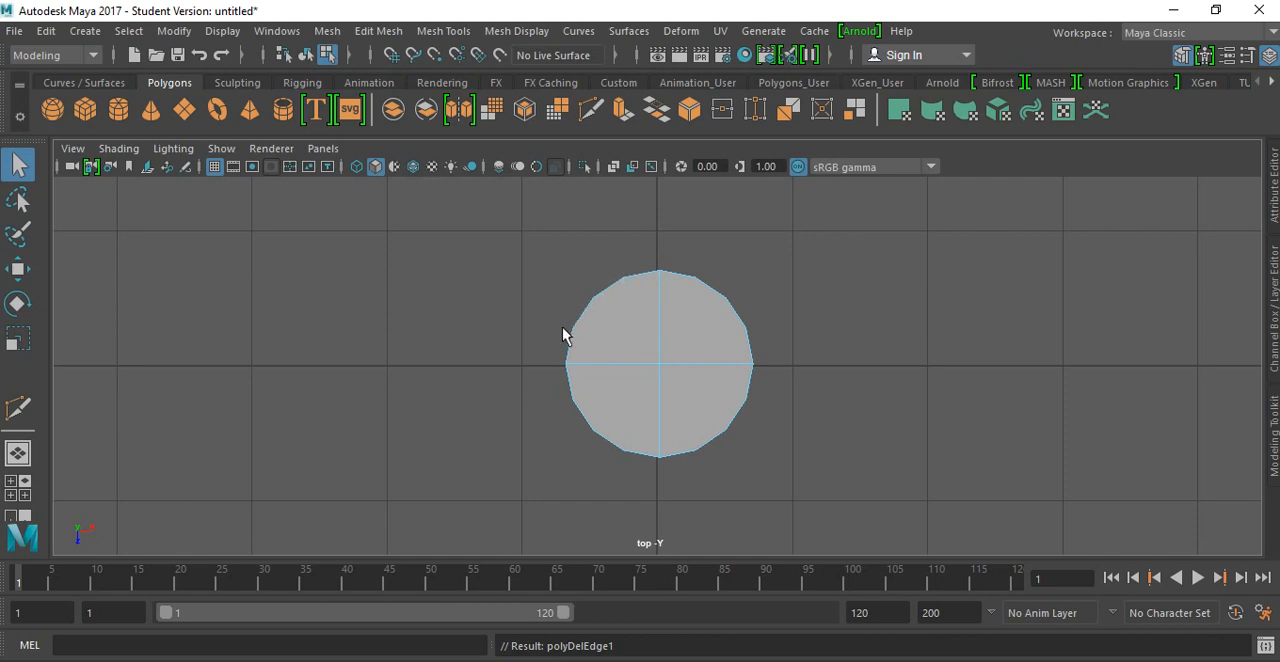
Step: Examine the straight and curved edges that bound the upper-left quadrant face of the cylinder's top cap
scroll(638, 287, "up", 1)
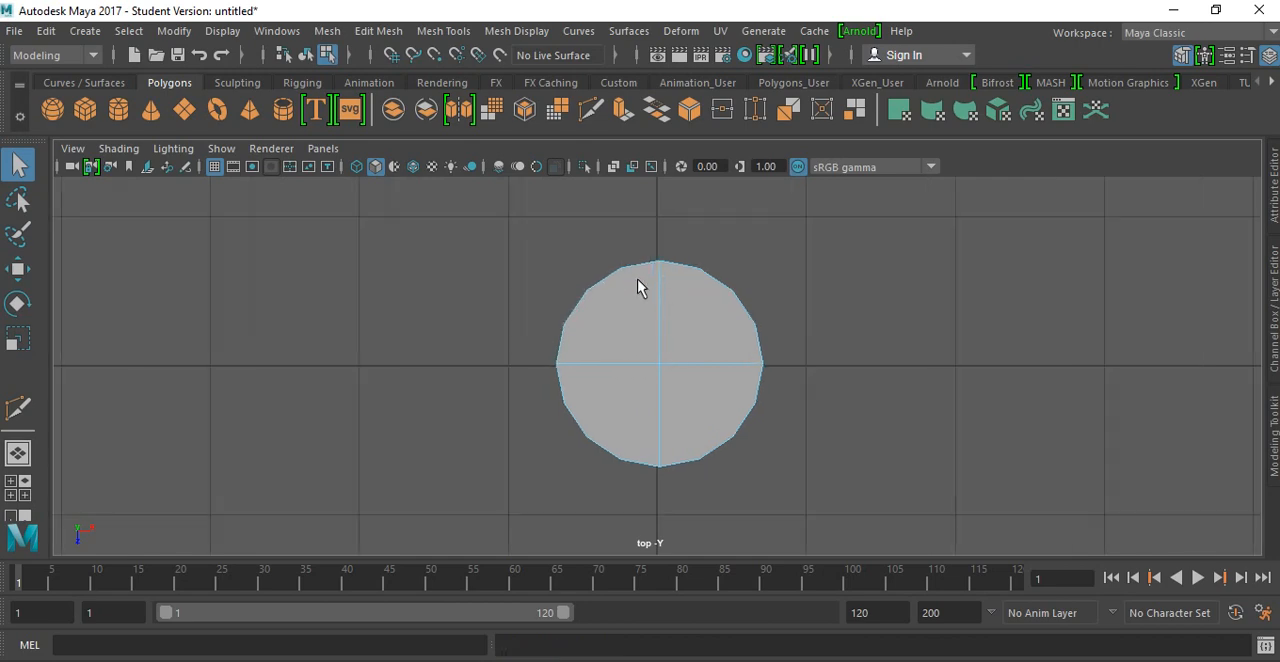
scroll(640, 283, "up", 1)
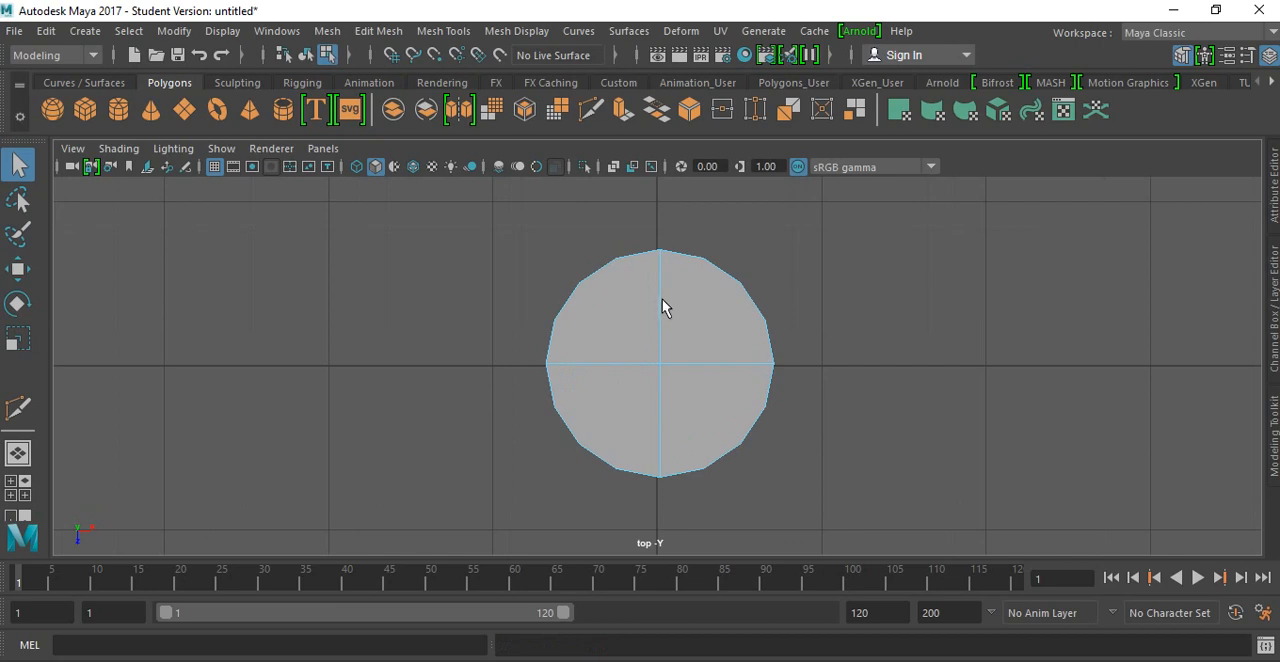
left_click(662, 300)
right_click_drag(660, 301, 651, 345)
left_click(659, 332)
left_click(601, 263)
left_click(560, 333, "shift")
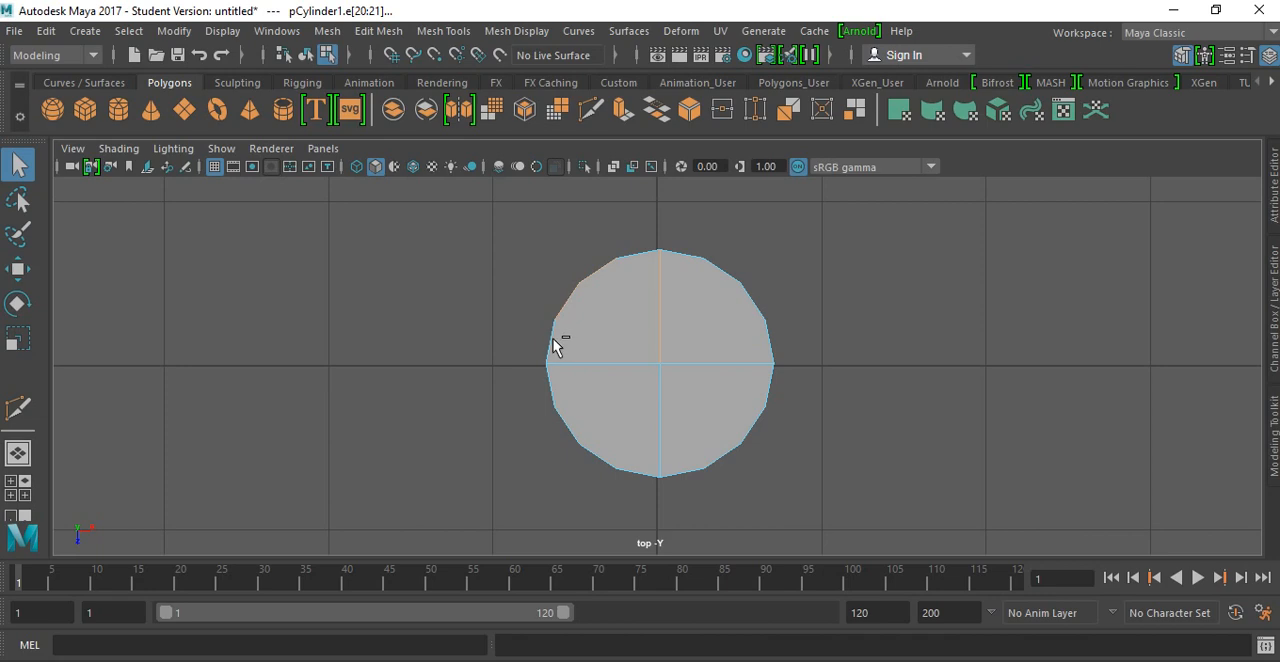
left_click(576, 361, "shift")
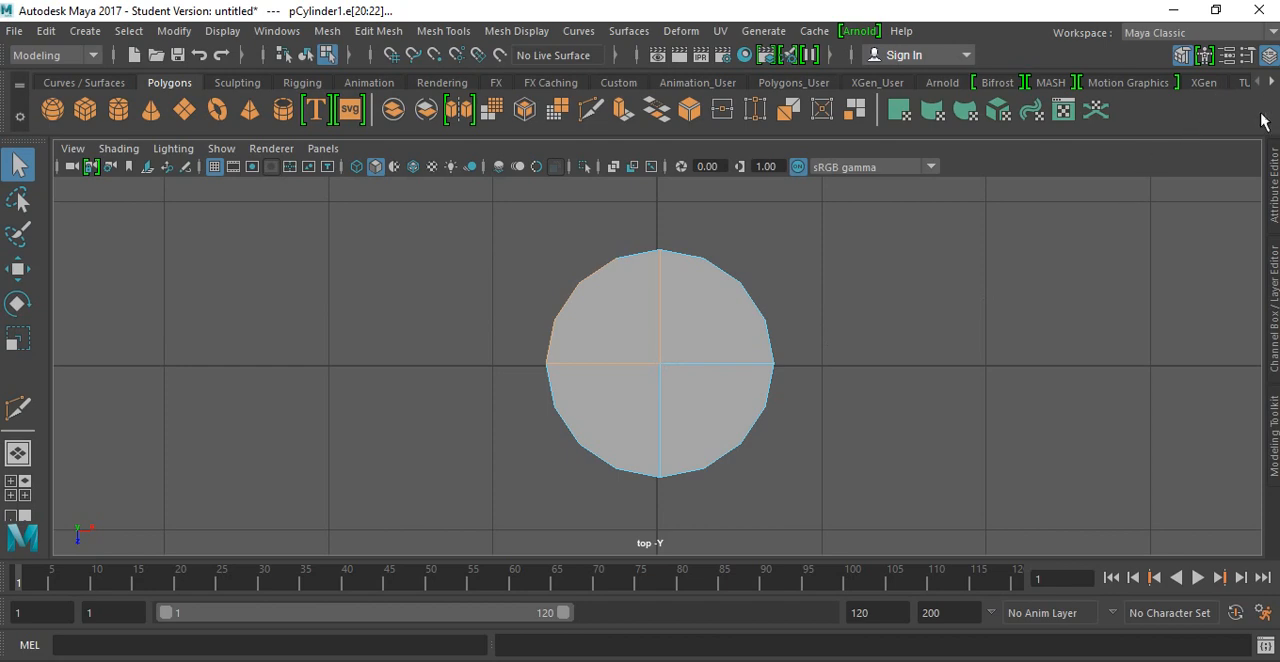
Step: Activate the Multi-Cut tool for adding edges to the cylinder's cap
left_click(1275, 436)
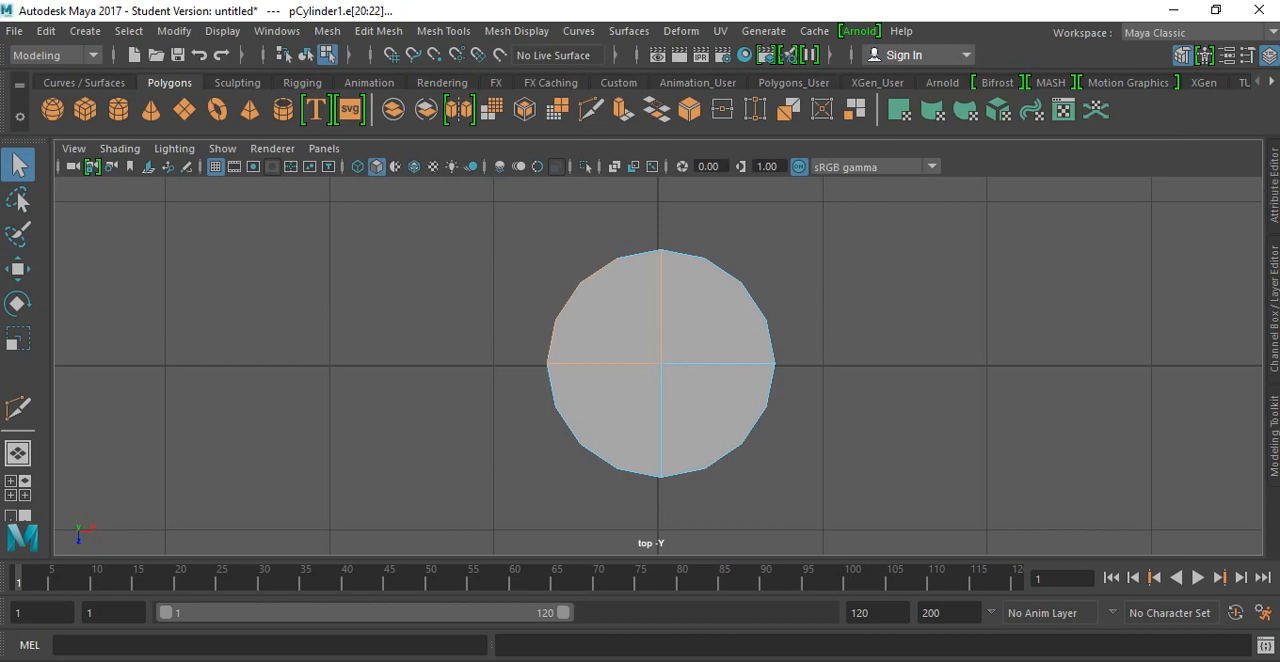
left_click(1120, 505)
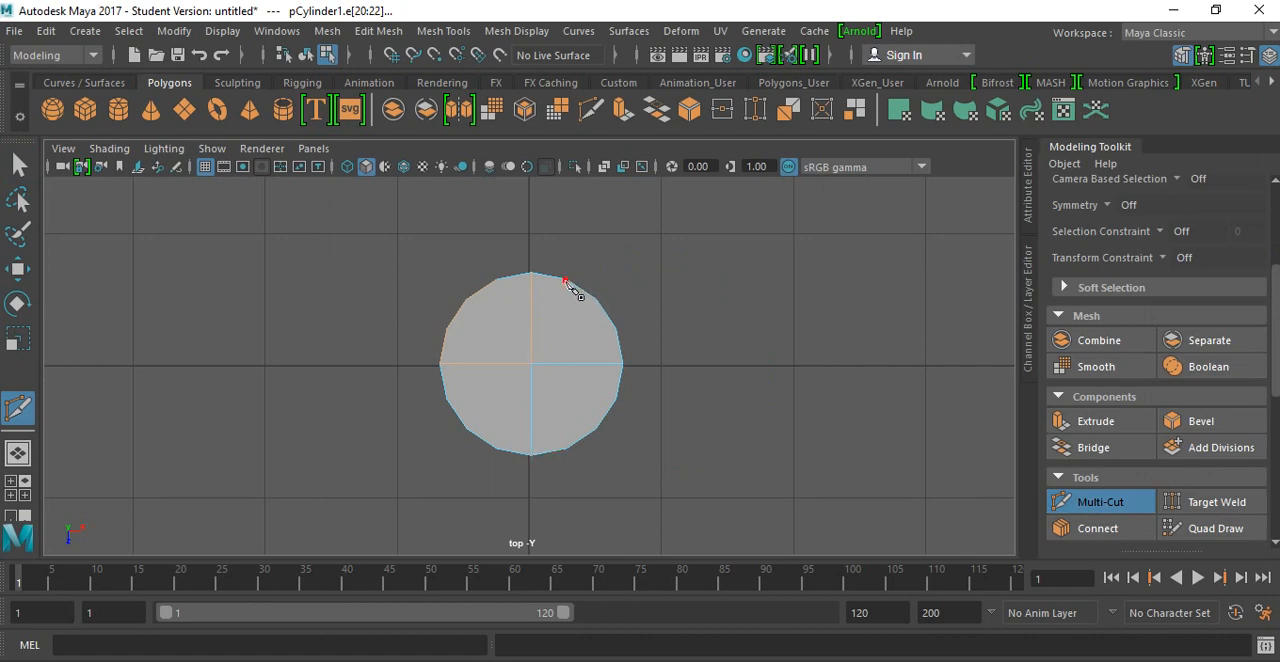
left_click(567, 282)
left_click(567, 449)
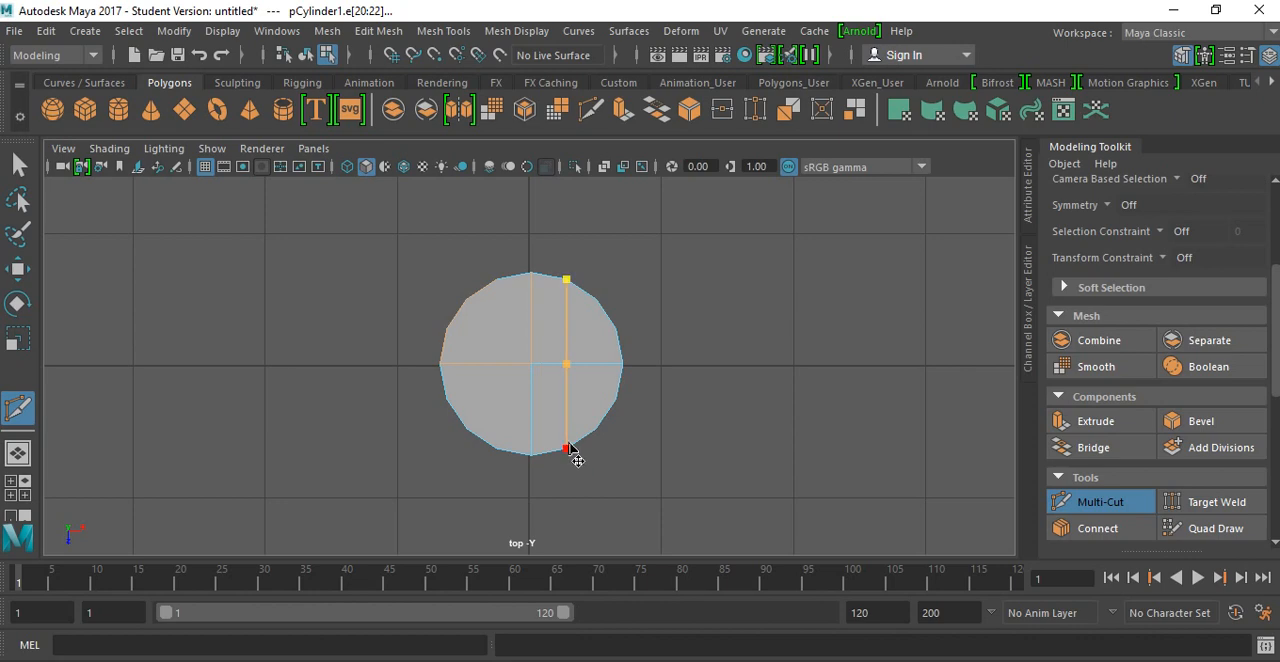
left_click(496, 280)
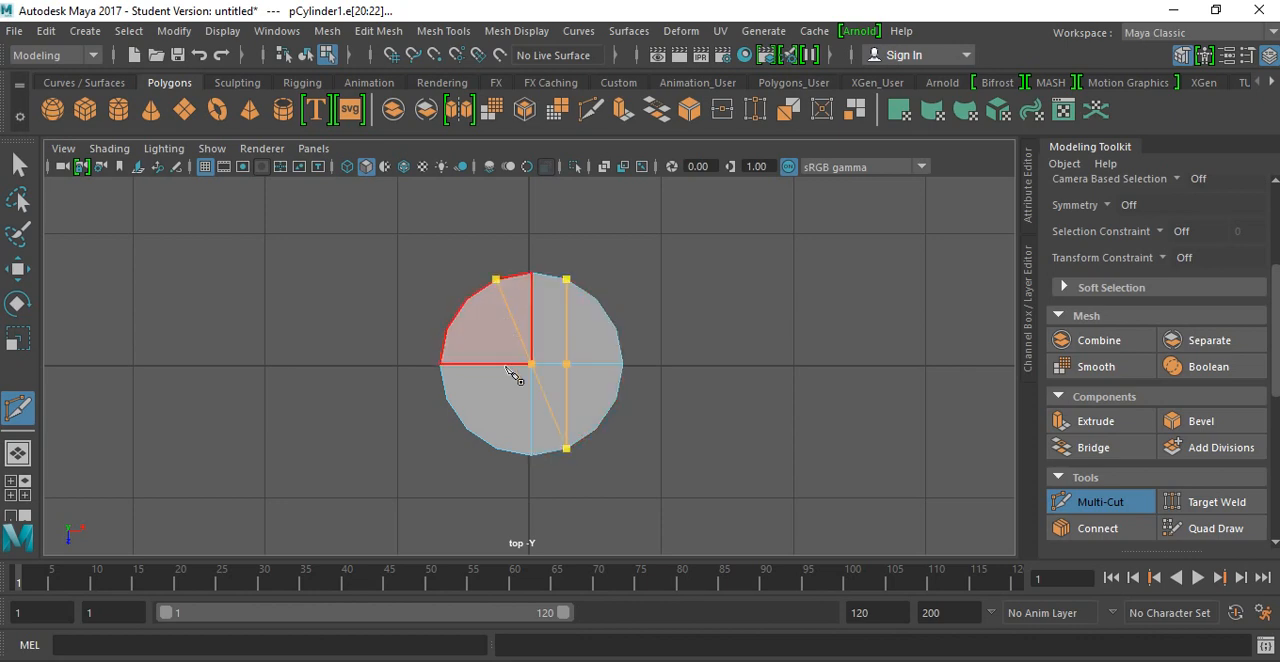
left_click(531, 364)
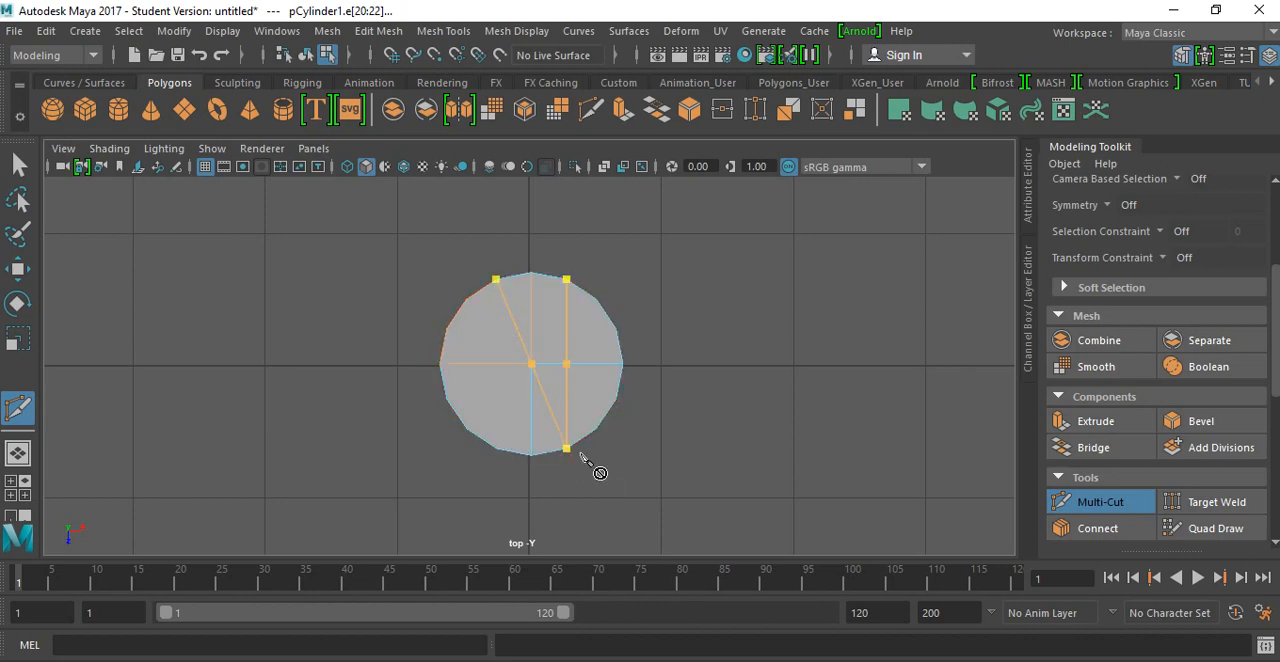
key("ctrl+z")
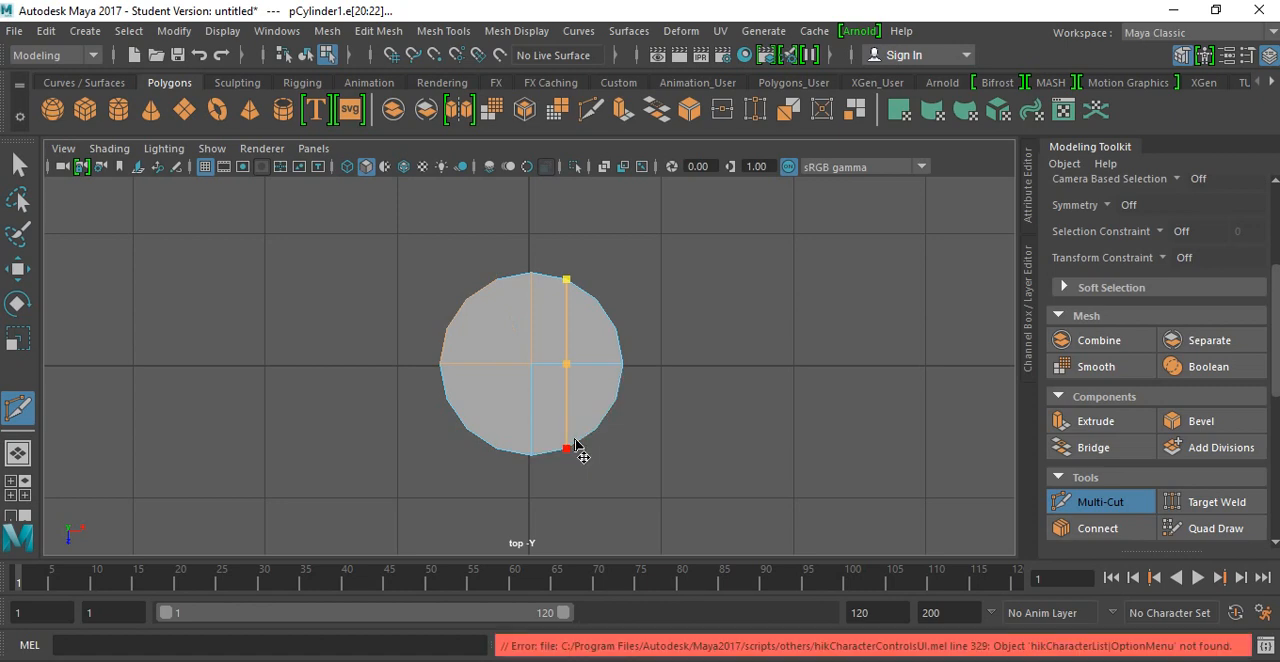
key("ctrl+z")
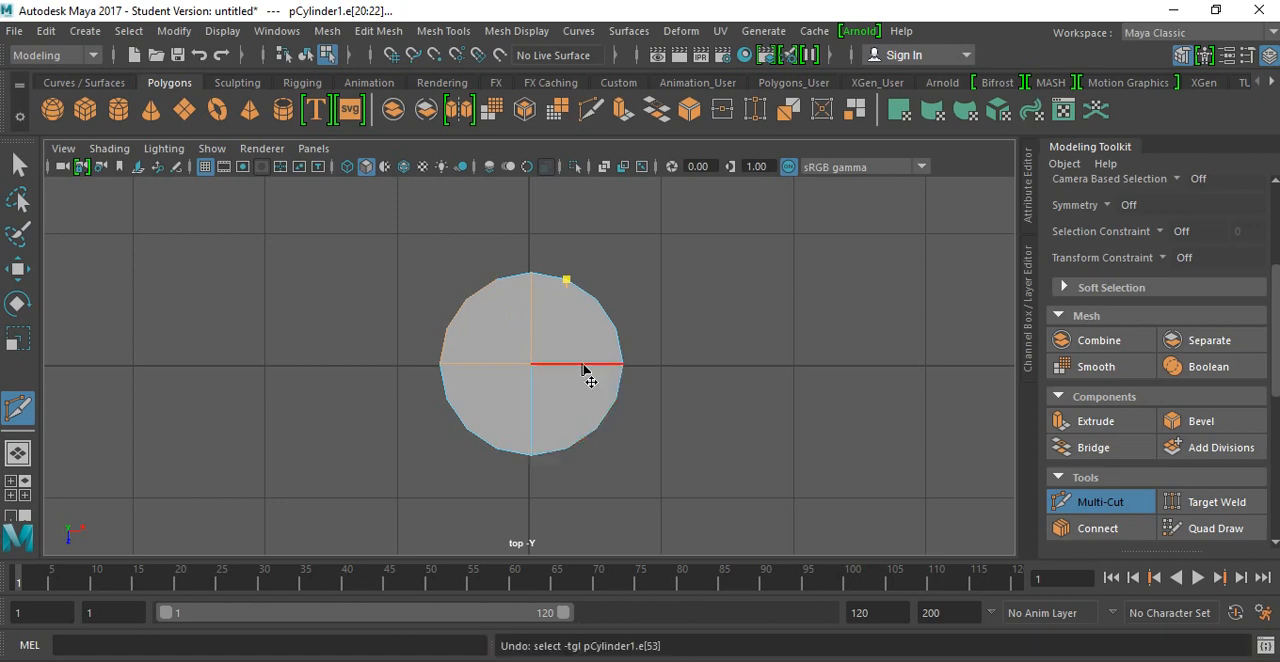
Step: Cut a vertical edge across the cap between the opposite rim vertices just right of the center line
left_click(566, 279)
left_click(567, 449)
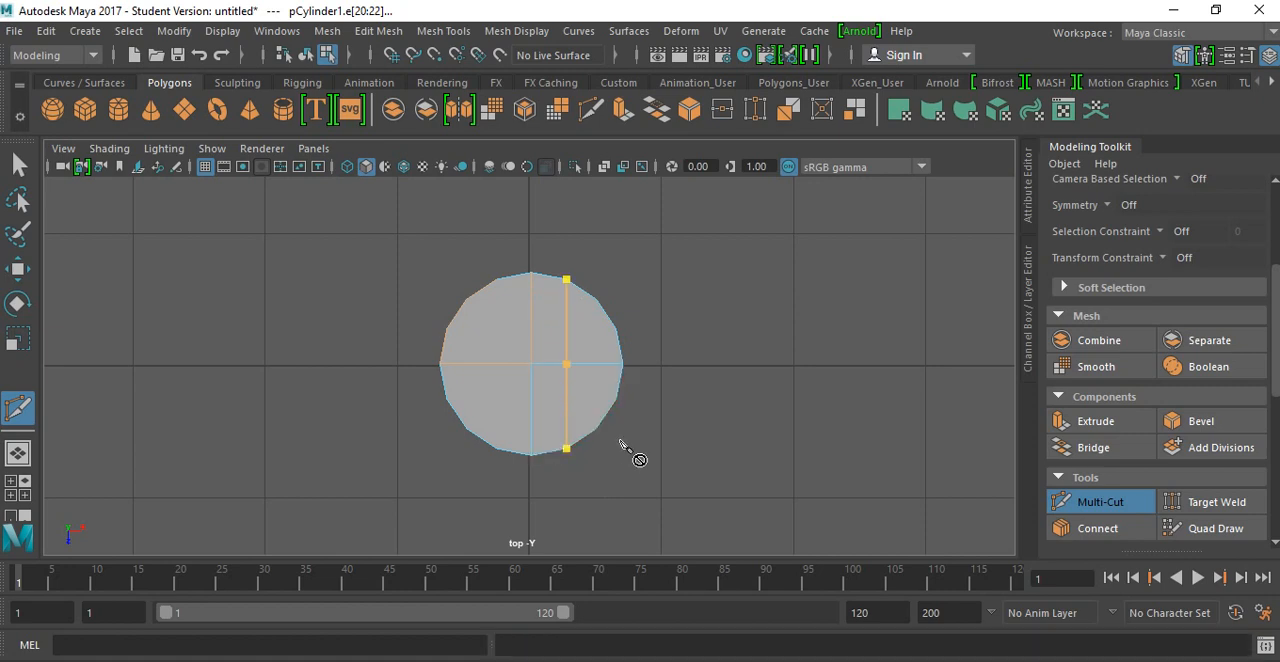
key("Return")
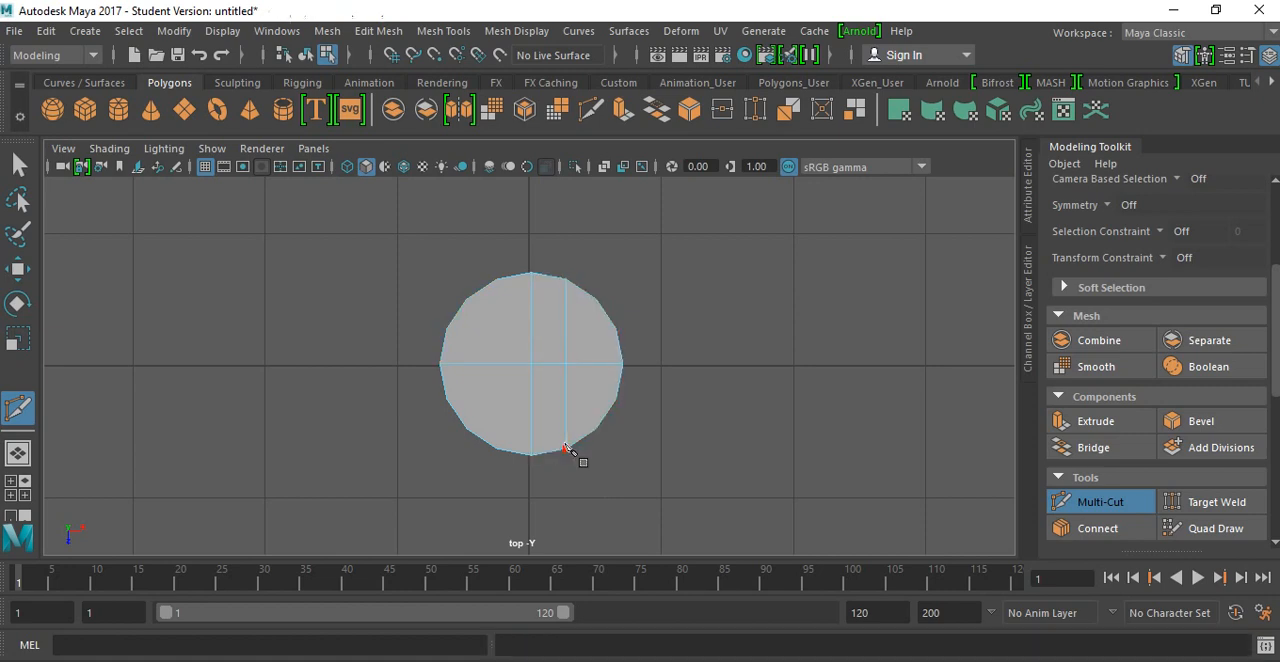
Step: Cut a matching vertical edge across the cap between the opposite rim vertices just left of the center line
left_click(496, 280)
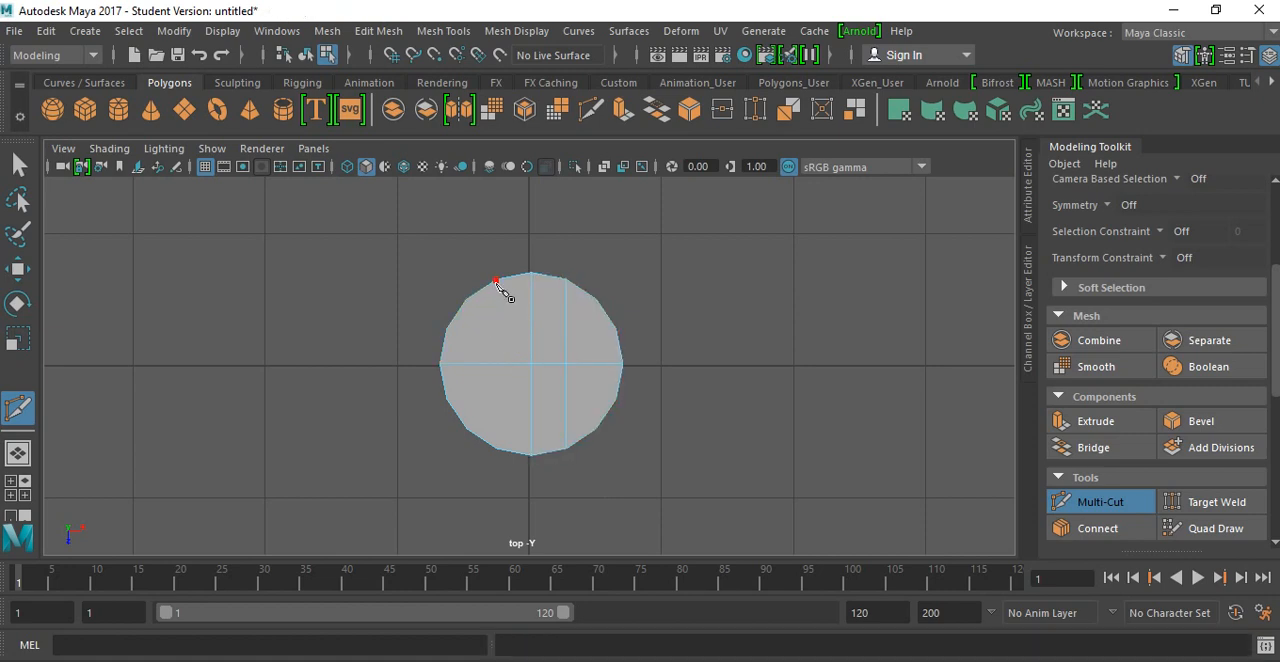
left_click(497, 450)
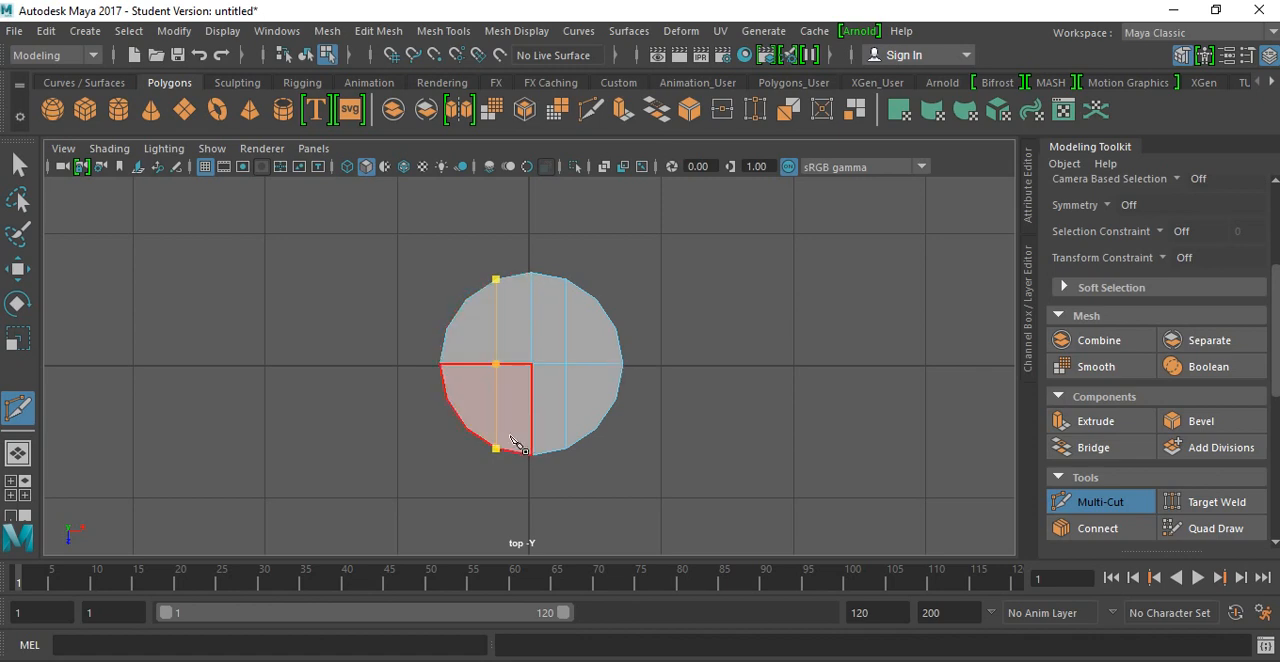
left_click(446, 329)
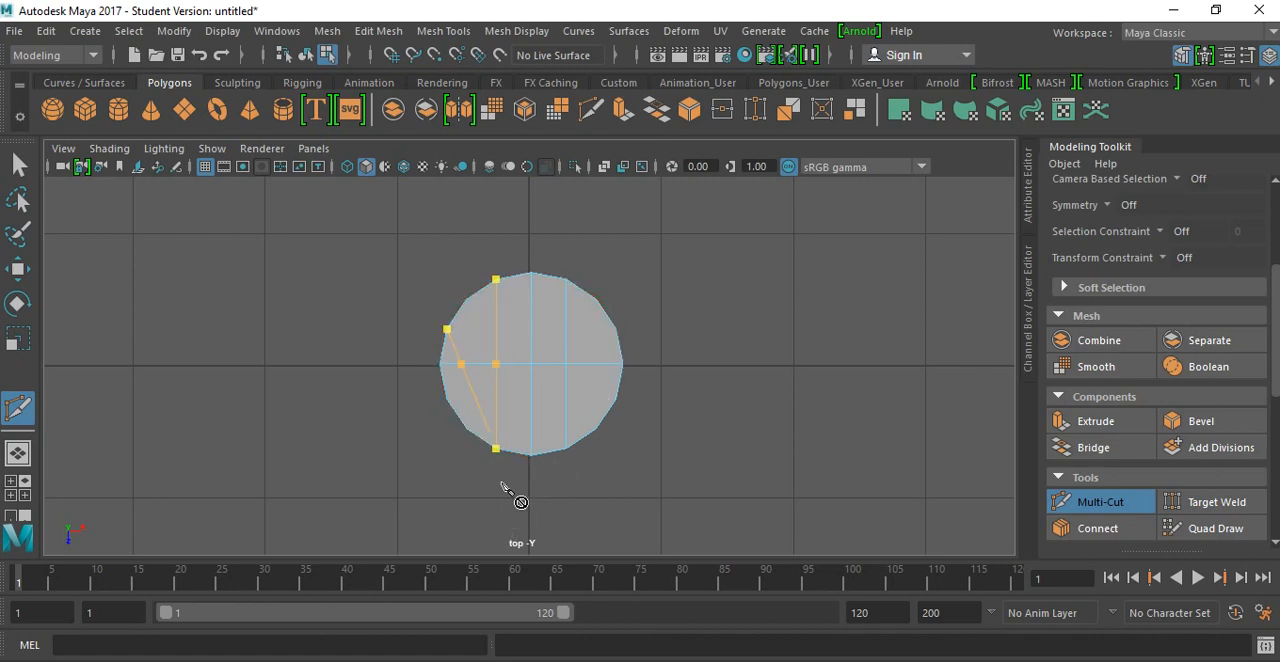
key("ctrl+z")
key("ctrl+z")
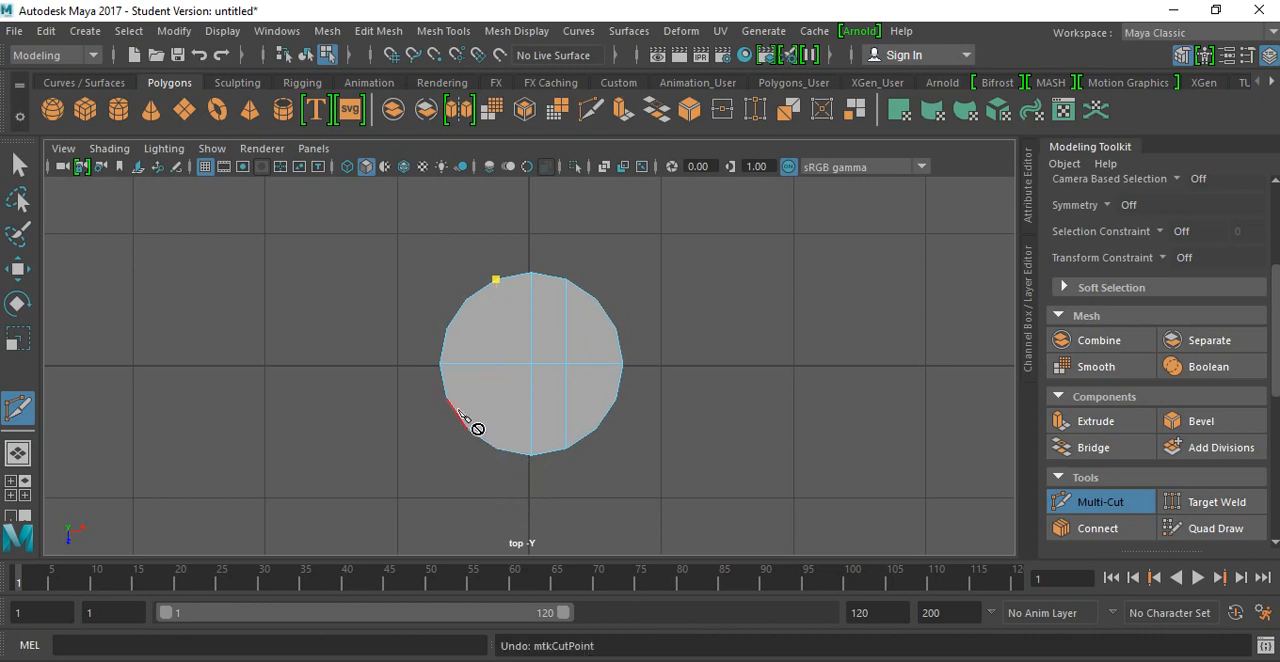
left_click(497, 450)
key("Return")
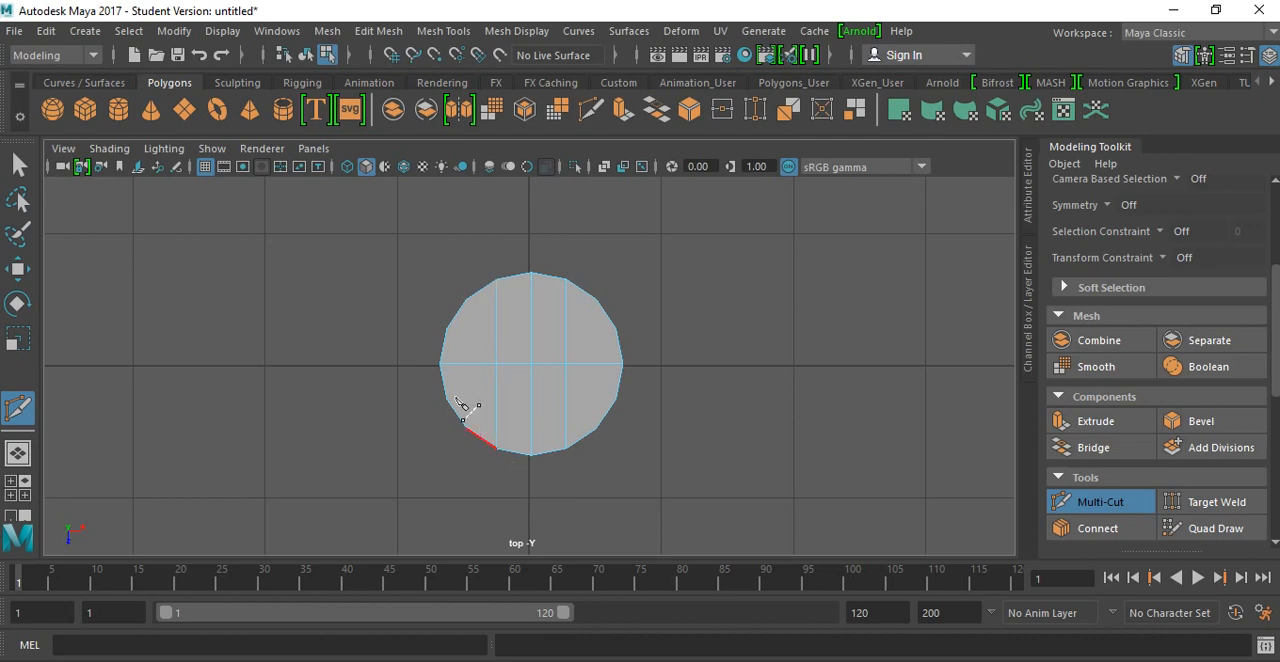
Step: Cut two horizontal edges across the cap between opposite rim vertices, one just above and one just below the center line
left_click(447, 329)
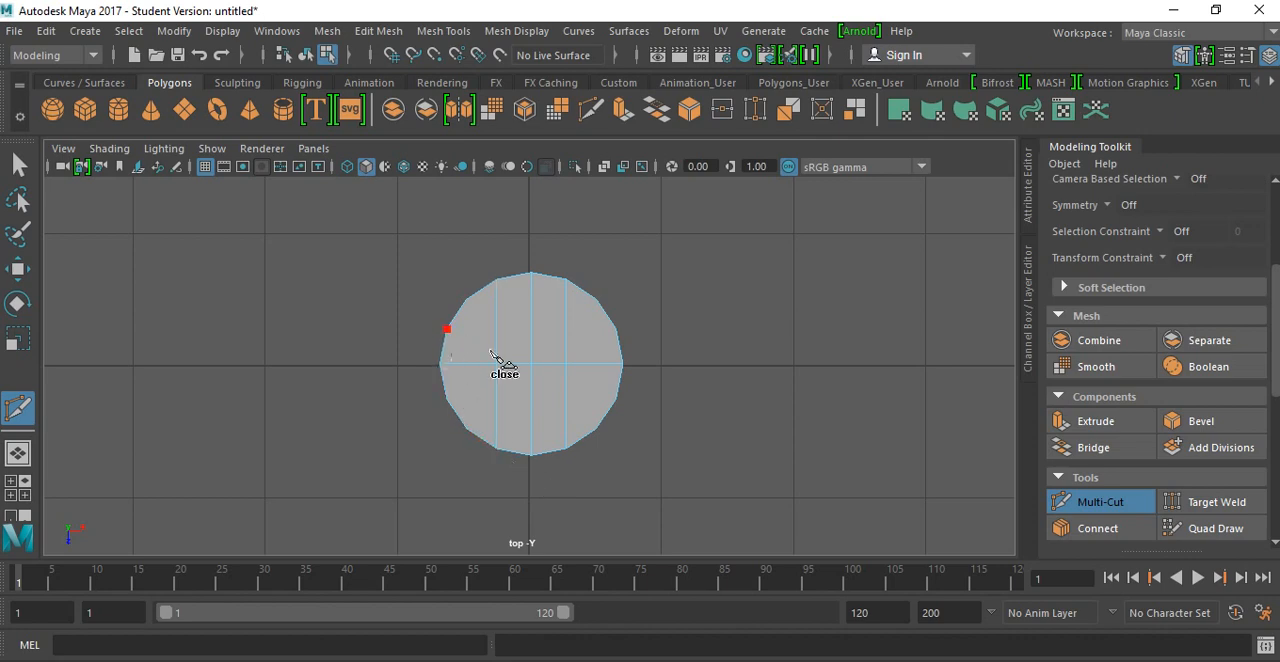
left_click(615, 329)
key("Return")
left_click(447, 399)
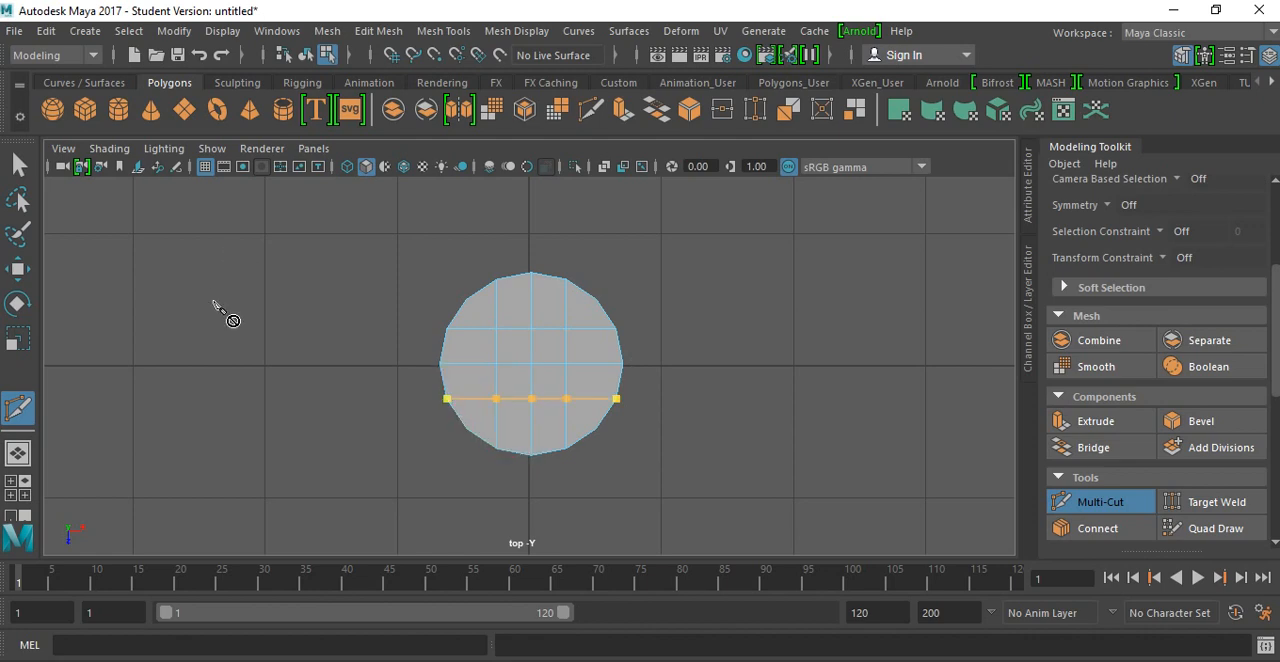
key("q")
scroll(509, 343, "up", 3)
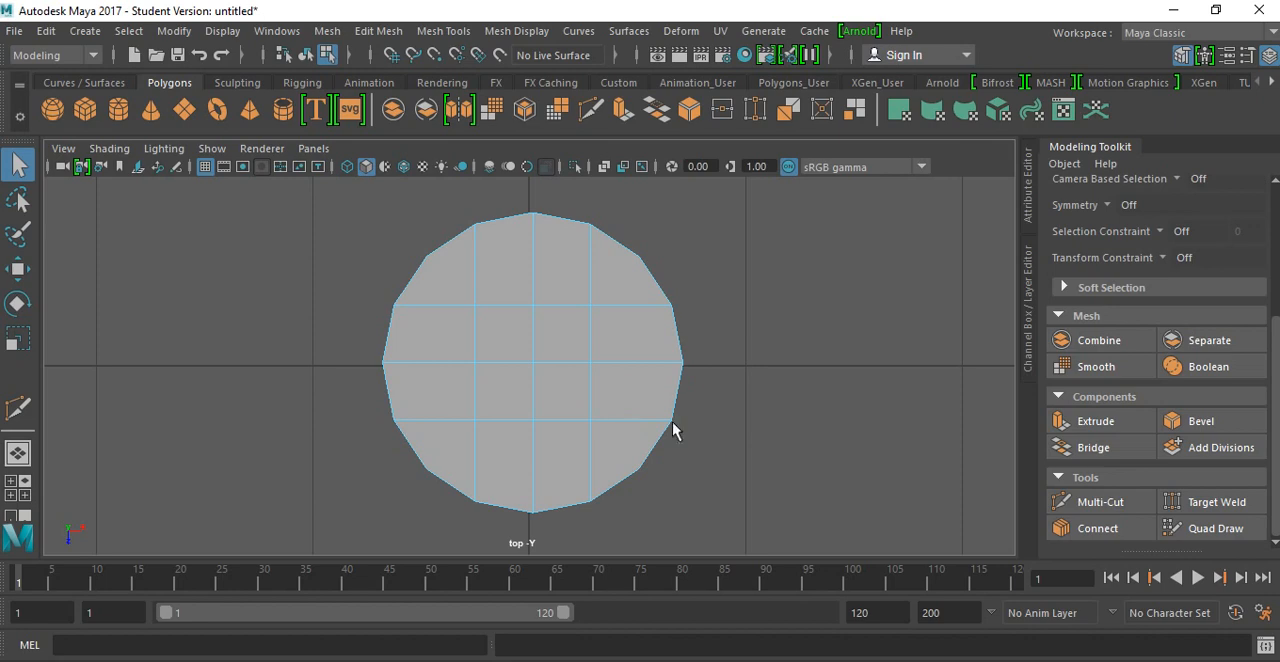
key("space")
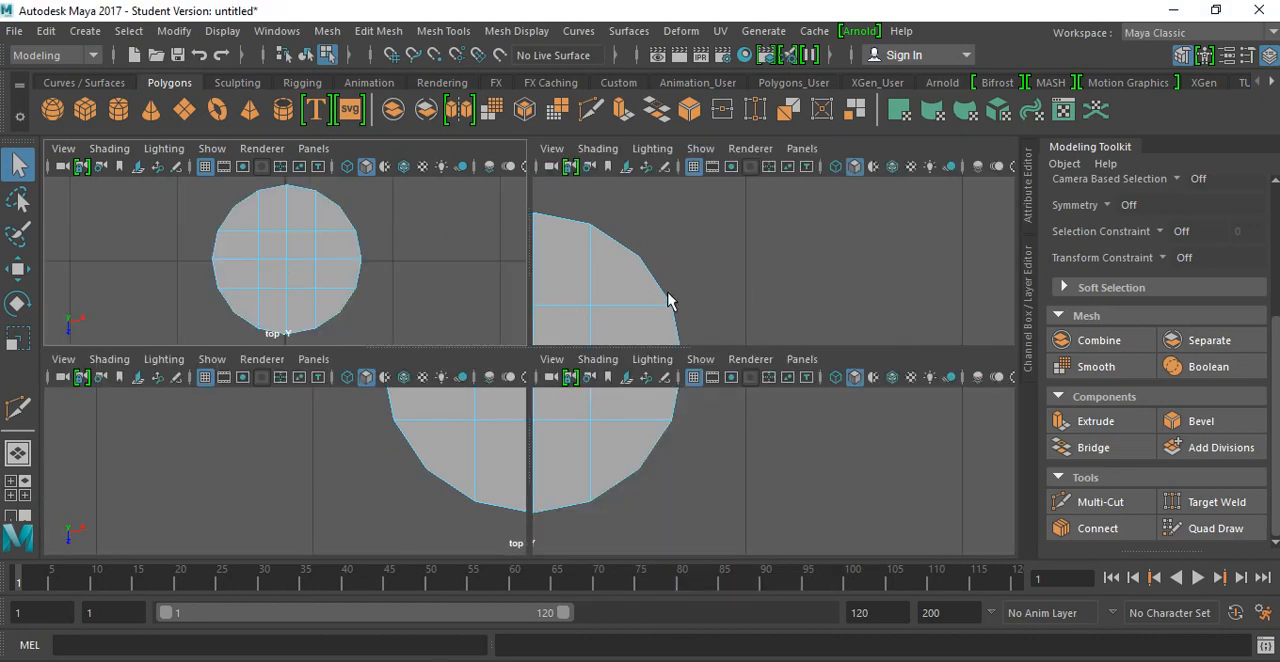
Step: Examine the rebuilt cap grid and the cylinder's sides from several angles in the perspective view
left_click_drag(706, 258, 792, 277, "alt")
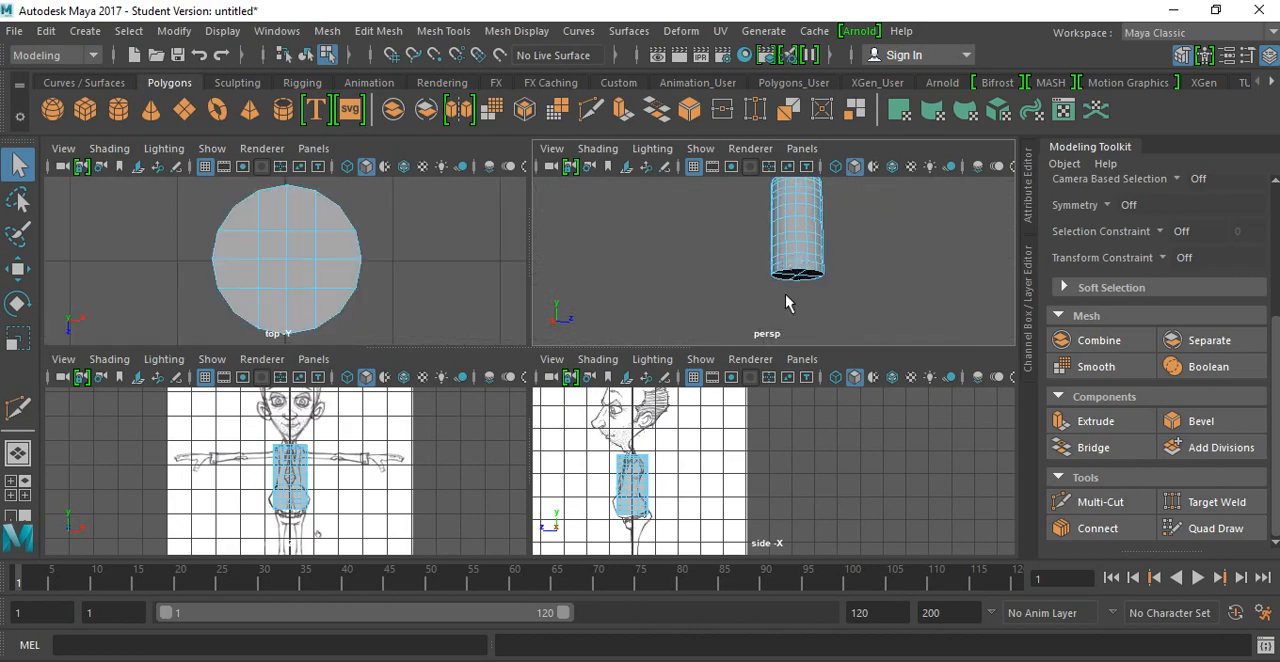
left_click_drag(812, 283, 736, 240, "alt")
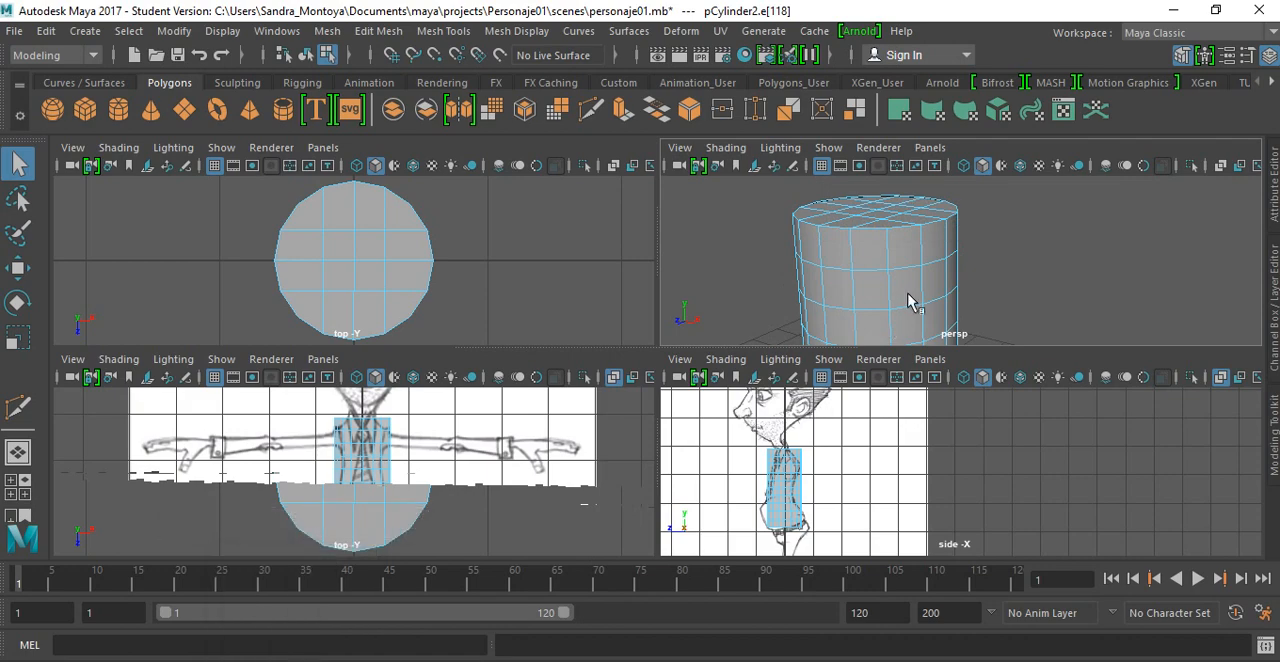
key("space")
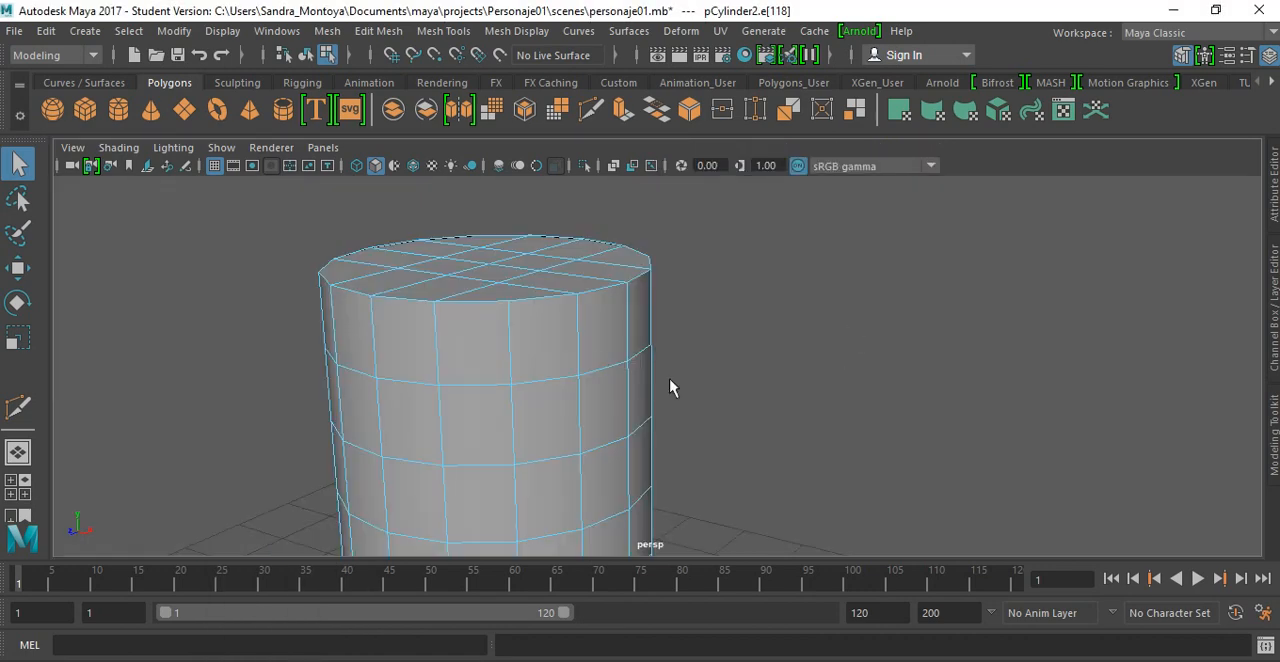
scroll(591, 366, "down", 2)
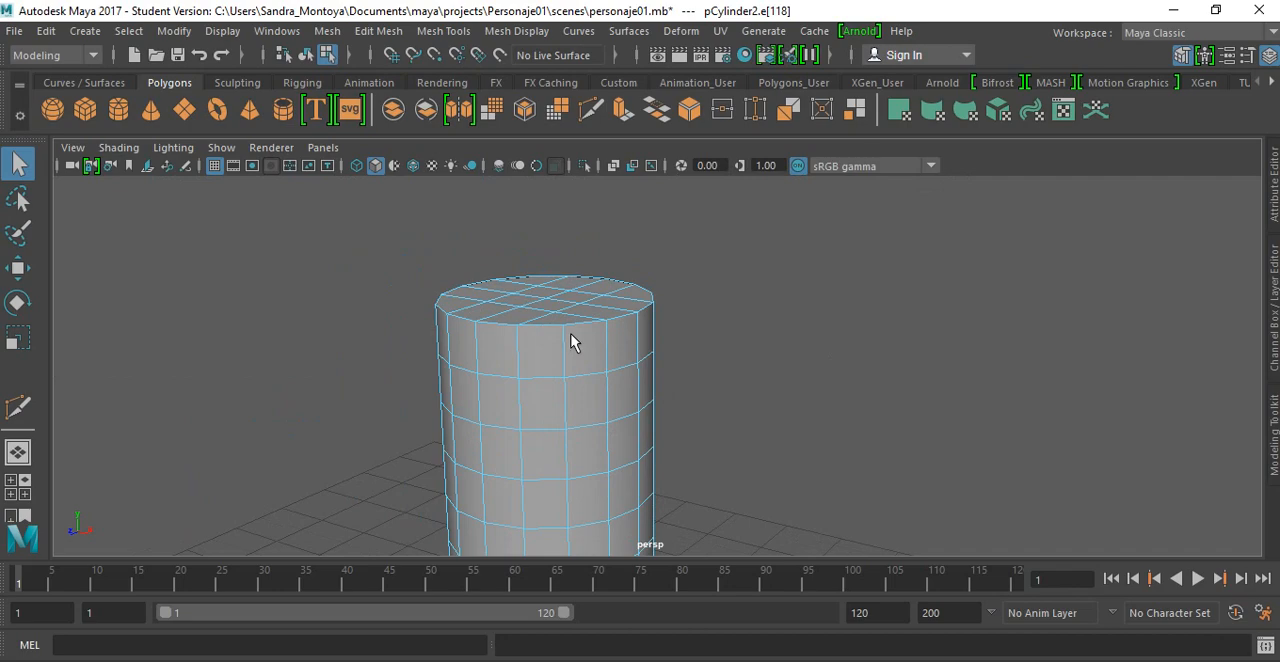
left_click_drag(571, 342, 488, 365, "alt")
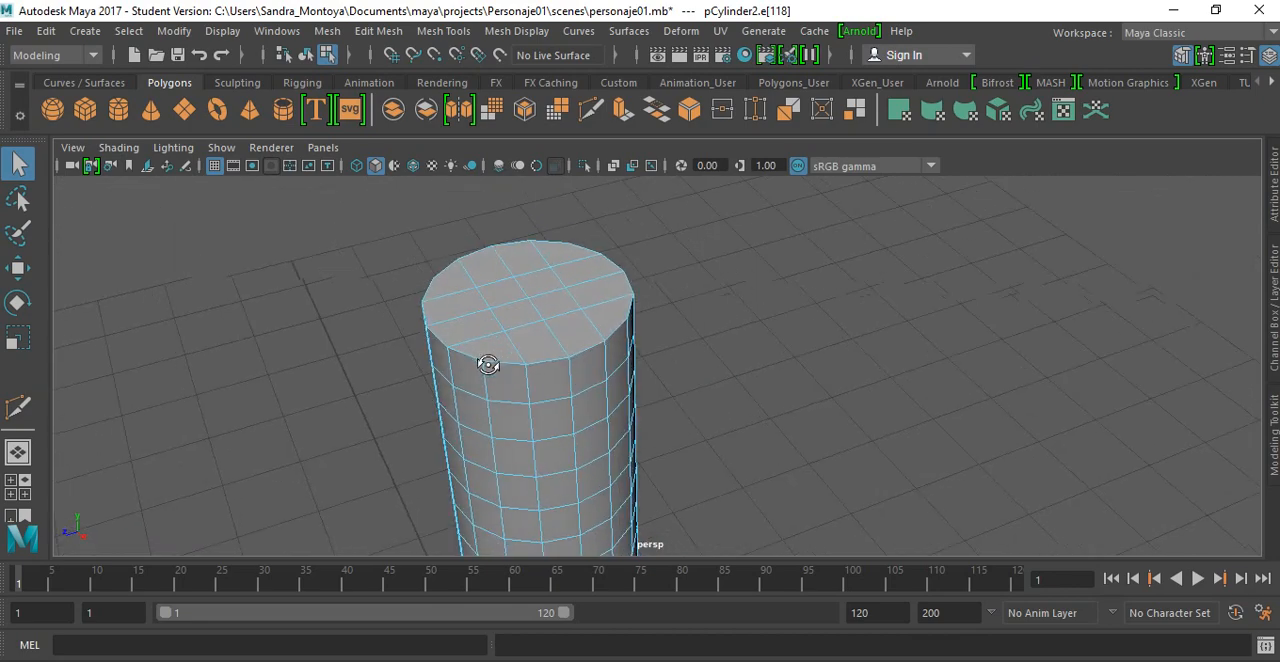
left_click_drag(488, 365, 551, 432, "alt")
key("space")
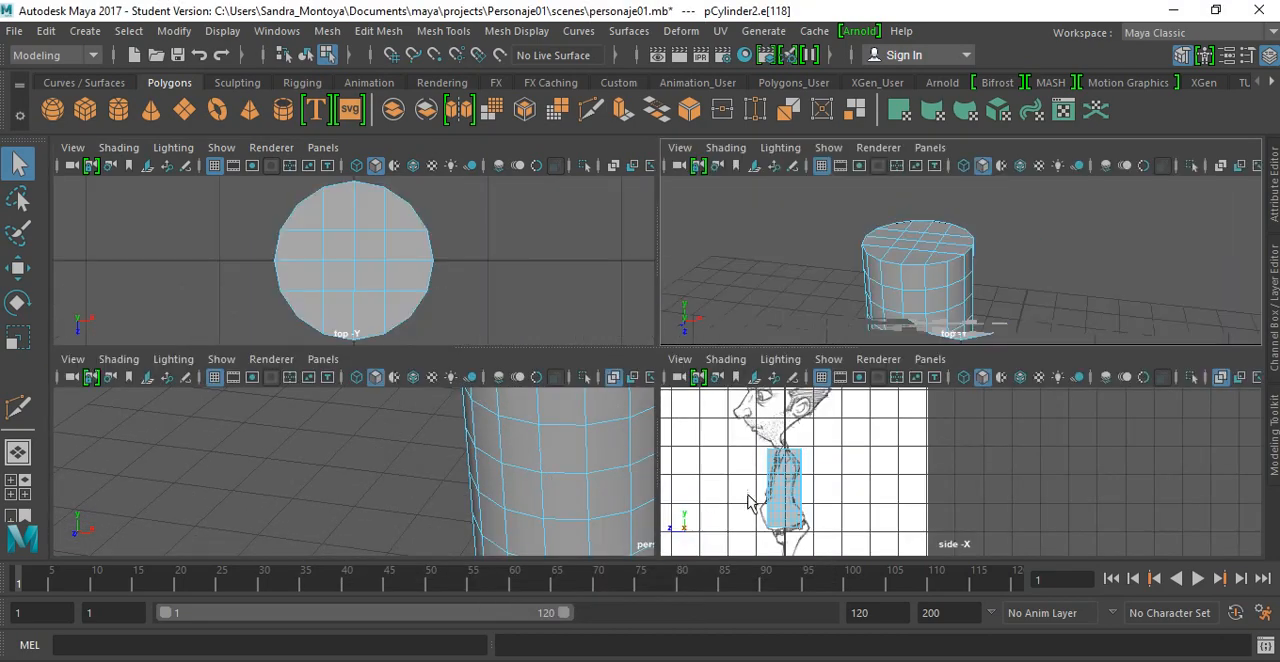
Step: Try to scale the edge loop just below the cylinder's upper rim horizontally in the front view
key("space")
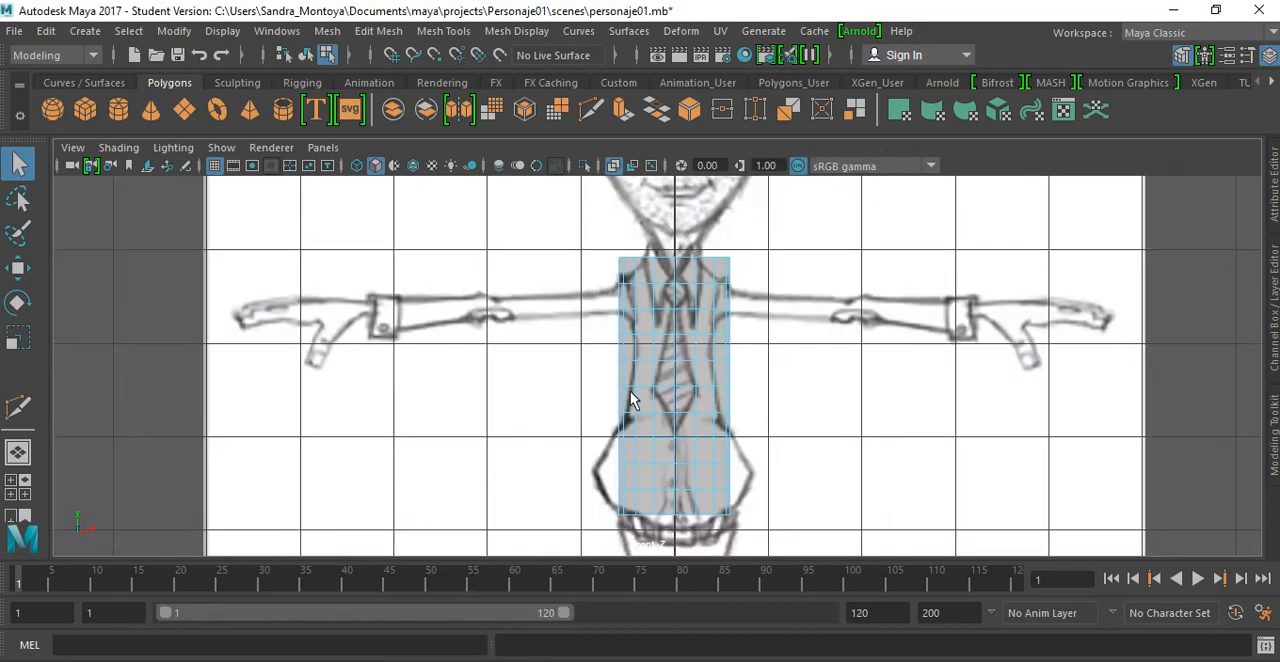
right_click(648, 290)
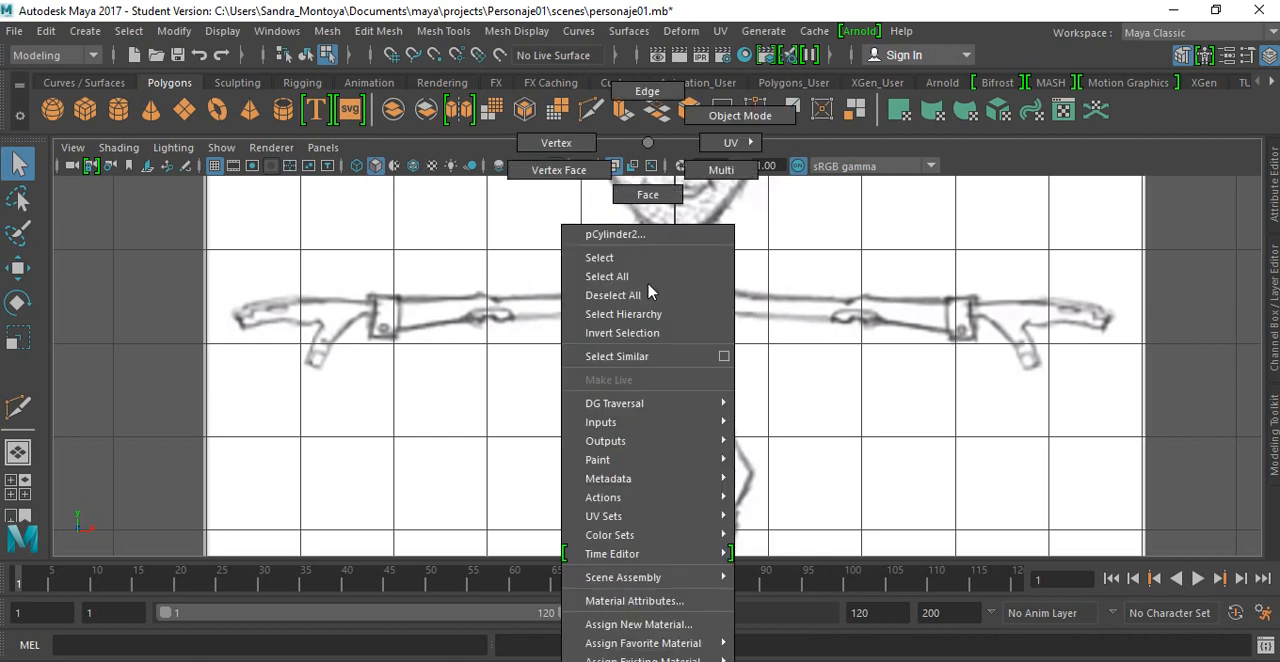
left_click(648, 91)
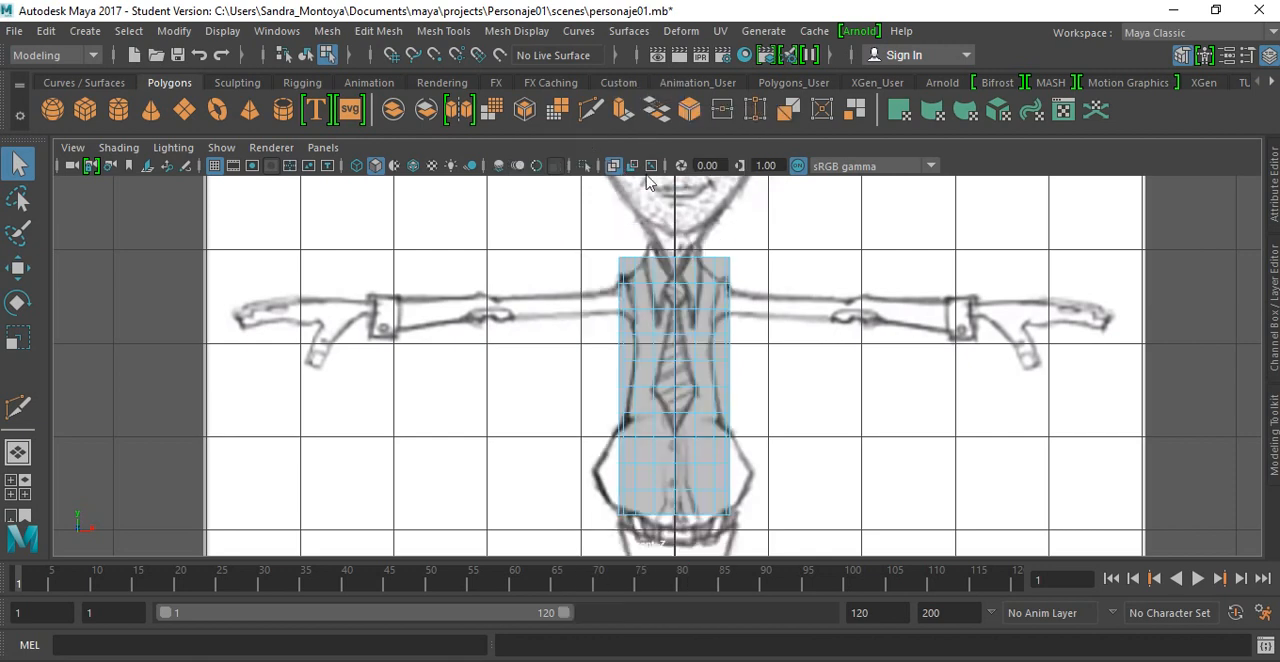
double_click(665, 289)
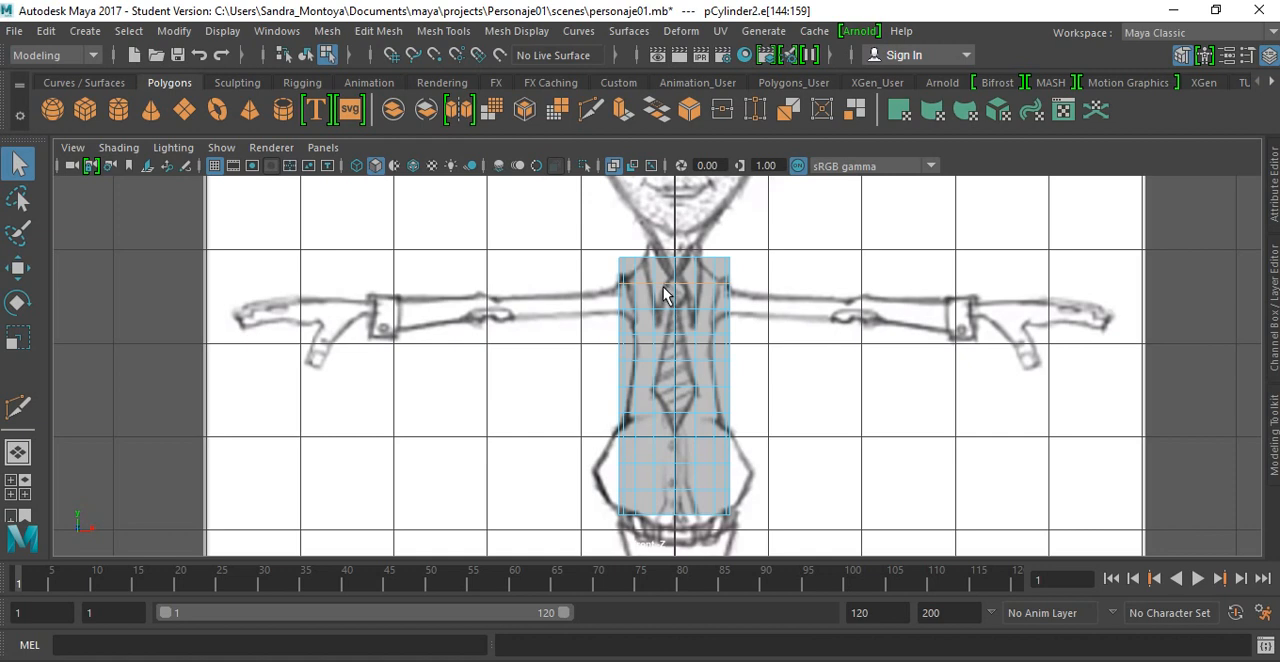
key("r")
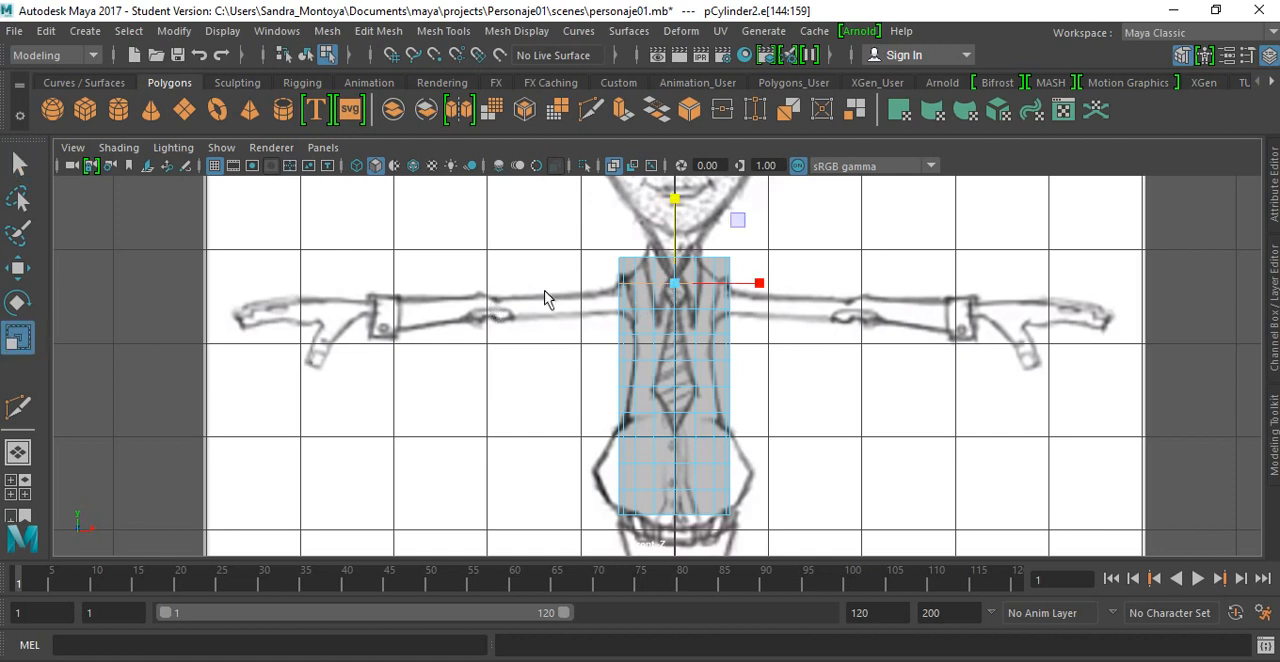
mouse_move(757, 281)
left_mouse_down()
mouse_move(740, 286)
mouse_move(759, 284)
left_mouse_up()
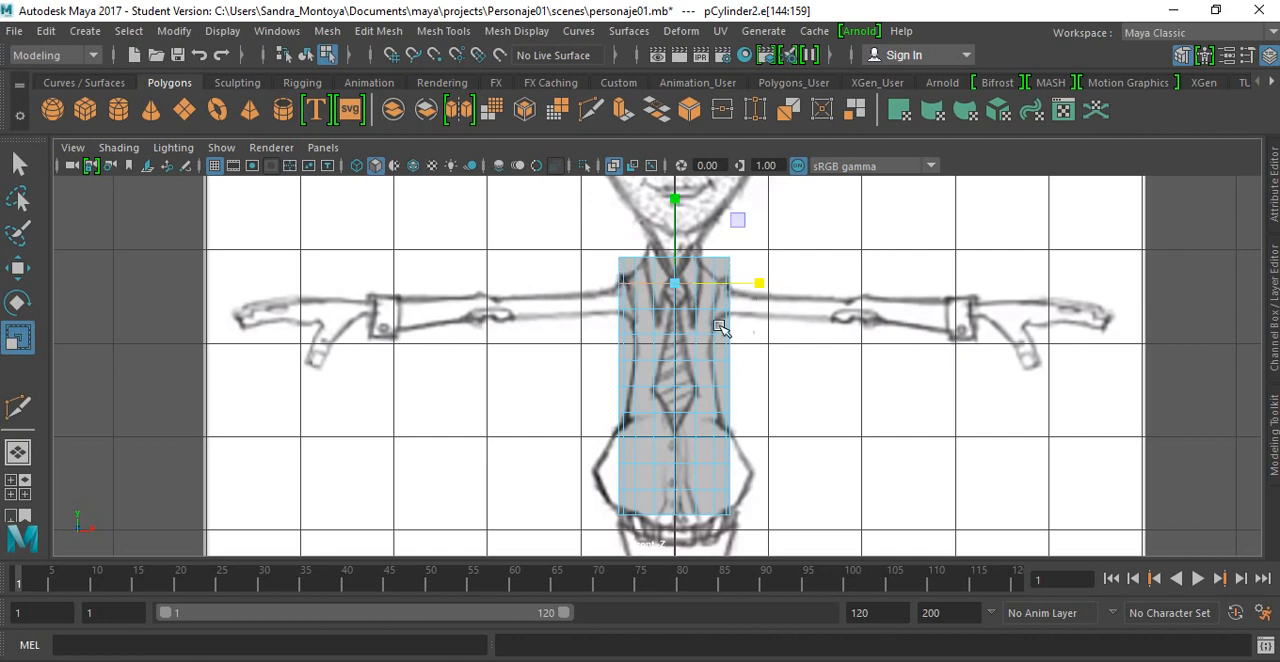
Step: Scale the cylinder's top two vertex rows inward horizontally to match the shoulder width in the front reference
right_click(667, 331)
right_click_drag(666, 330, 603, 149)
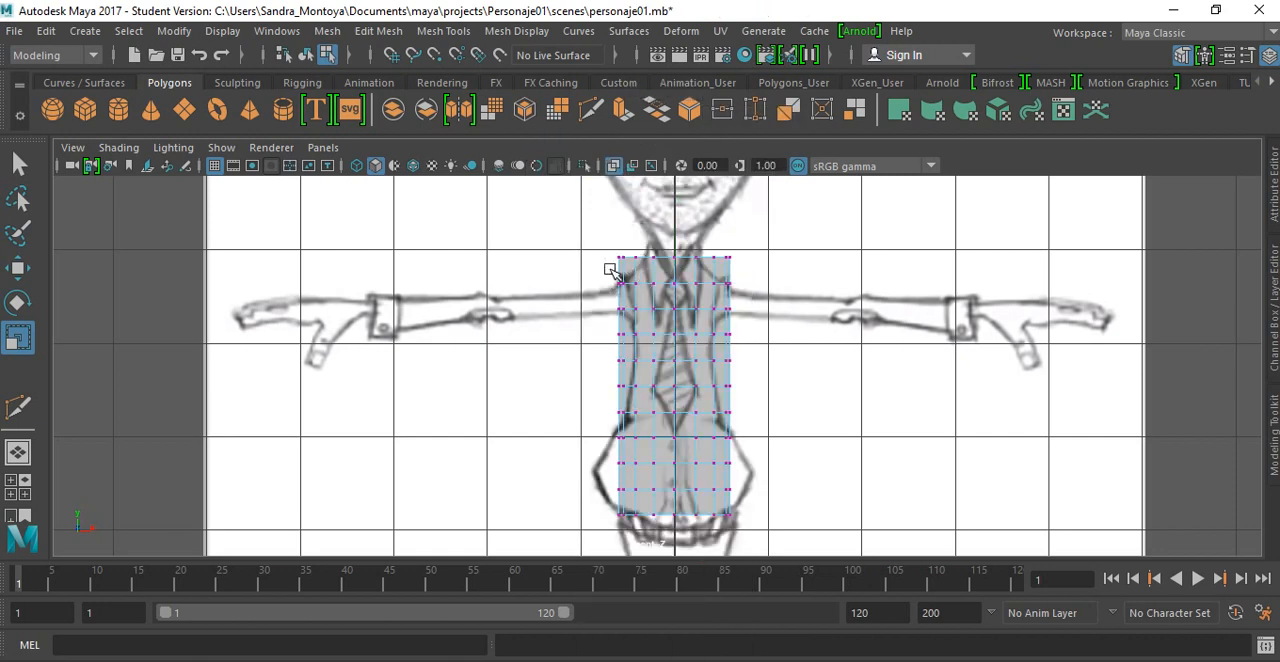
left_click_drag(598, 246, 739, 302)
scroll(684, 295, "up", 2)
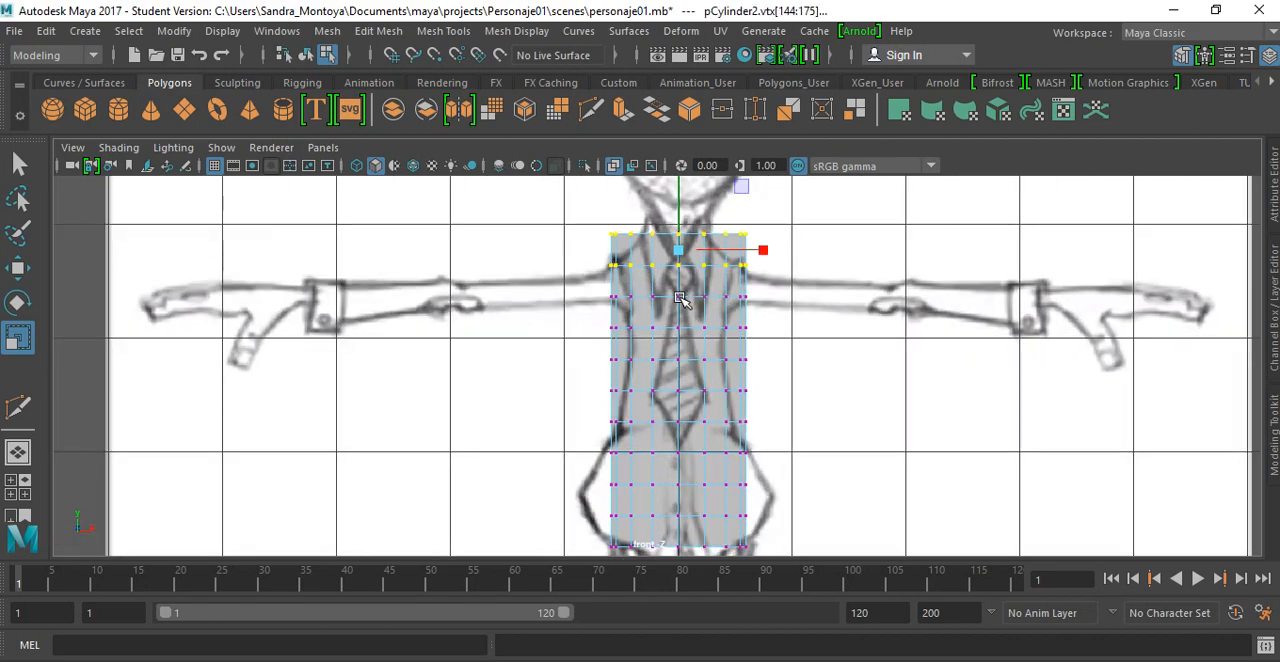
scroll(680, 298, "up", 1)
middle_click_drag(680, 290, 631, 399, "alt")
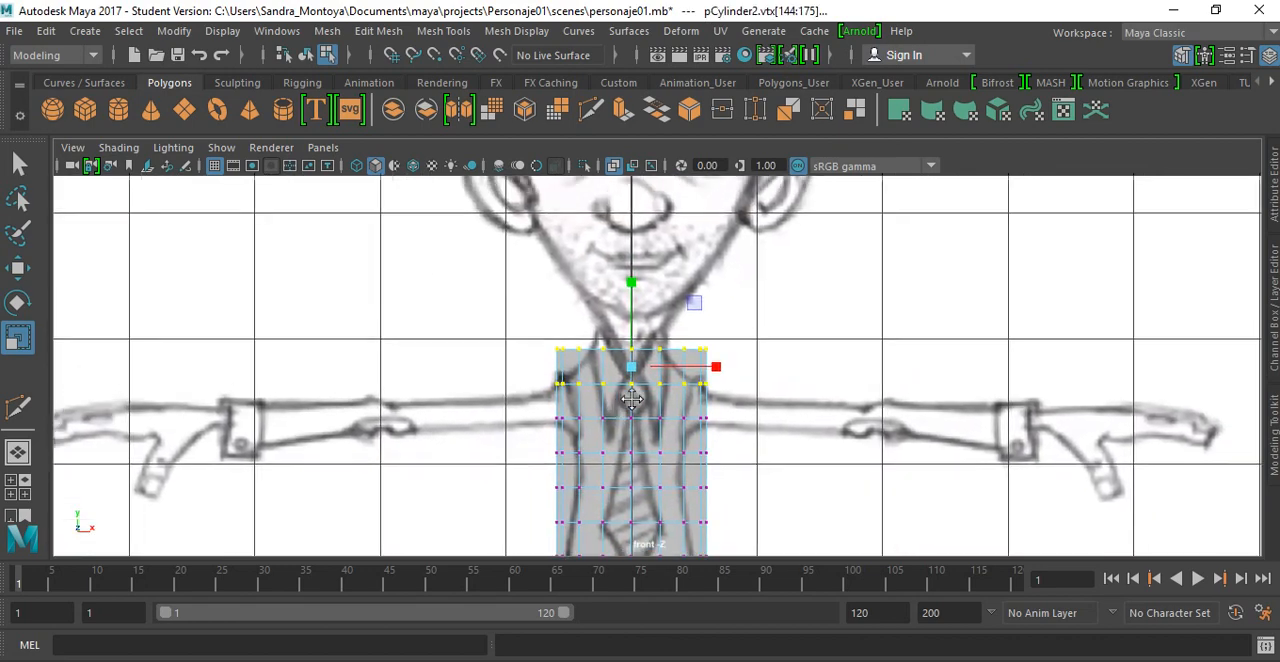
left_click_drag(720, 363, 704, 366)
Step: Narrow the topmost vertex row further horizontally so the shoulders slope up to the base of the neck
left_click_drag(547, 331, 727, 363)
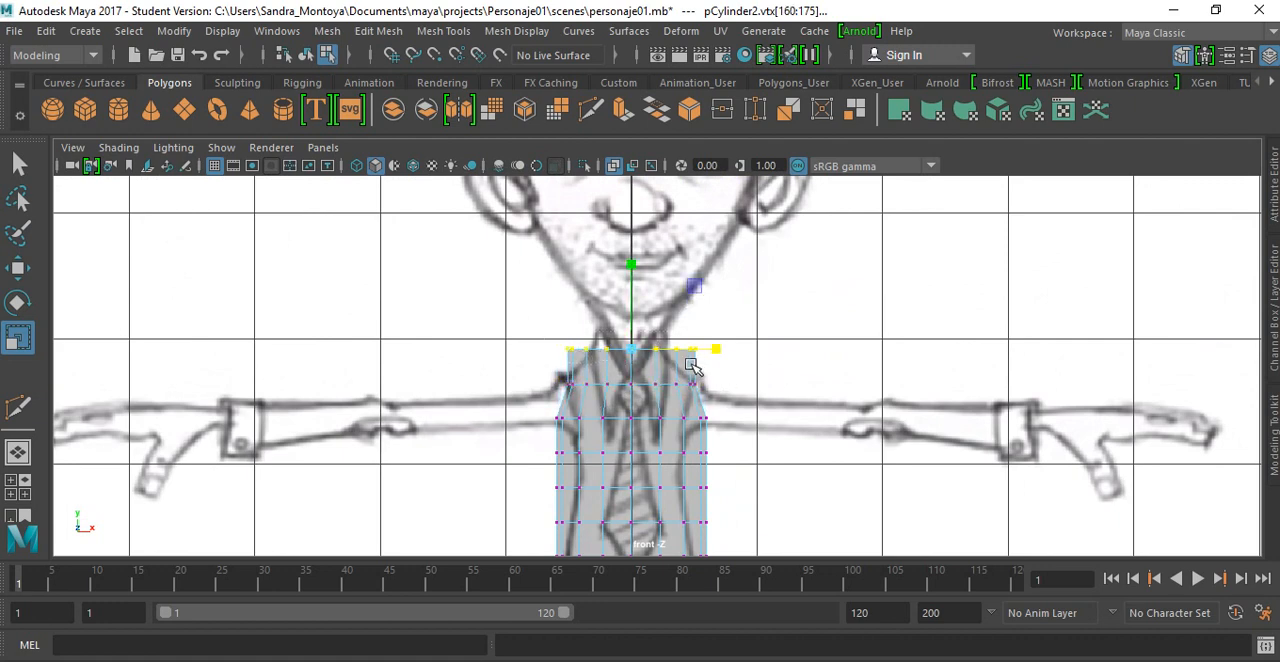
left_click(712, 360)
left_click_drag(571, 328, 686, 351)
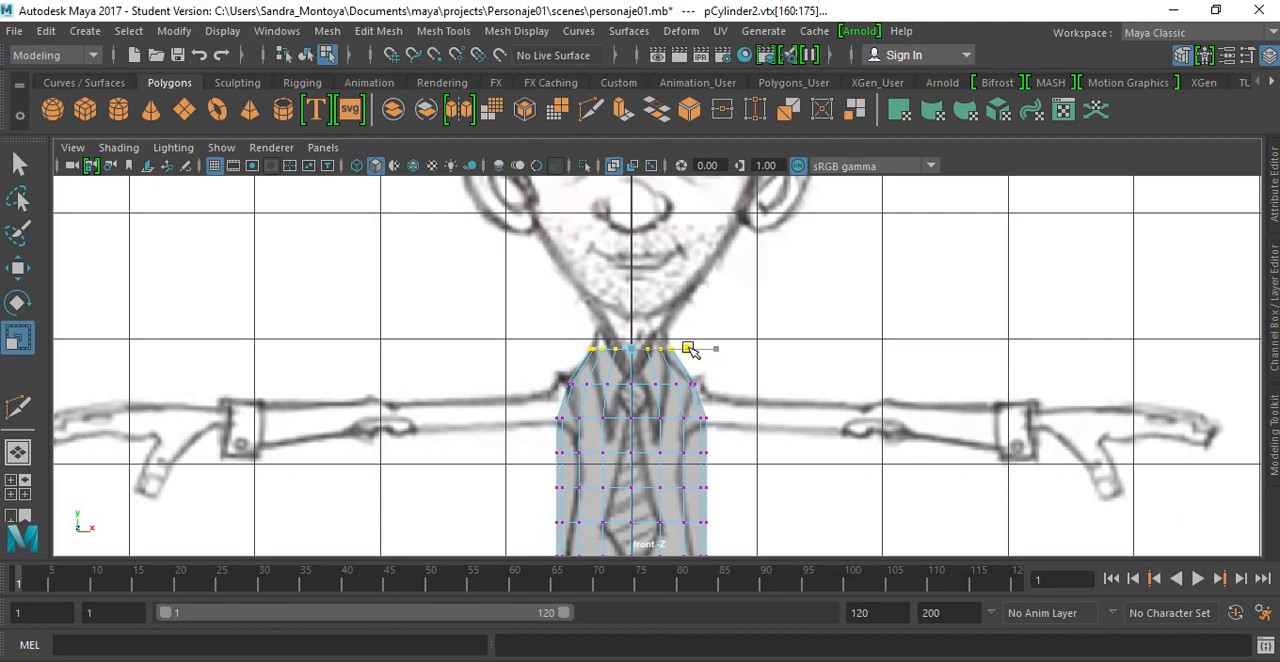
Step: Scale the five vertex rows between the shoulders and hips inward horizontally to fit the drawn jacket's waist
middle_click_drag(653, 378, 651, 240, "alt")
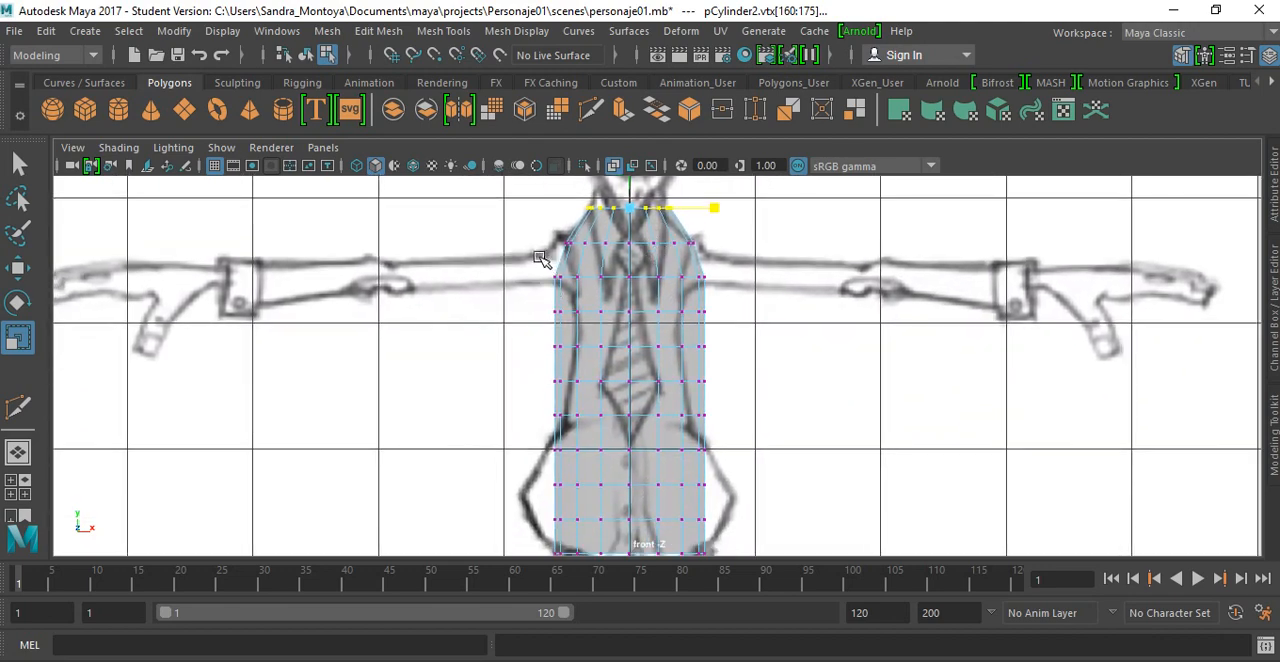
left_click_drag(535, 268, 728, 440)
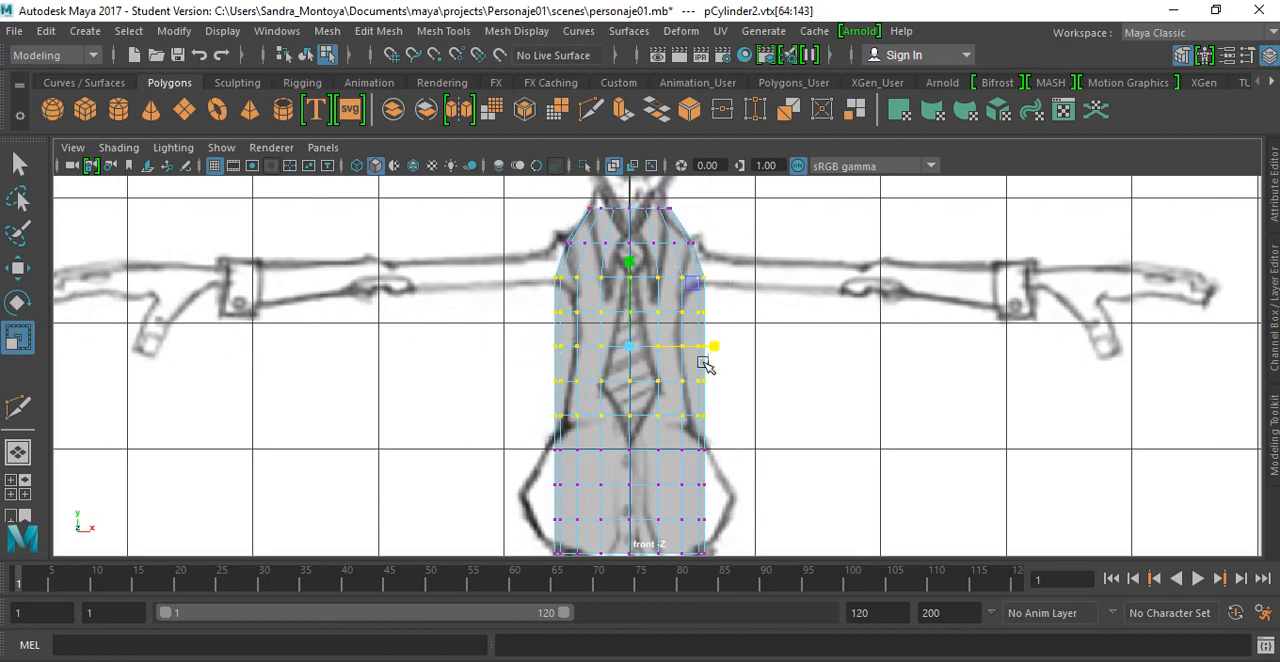
left_click_drag(714, 346, 697, 345)
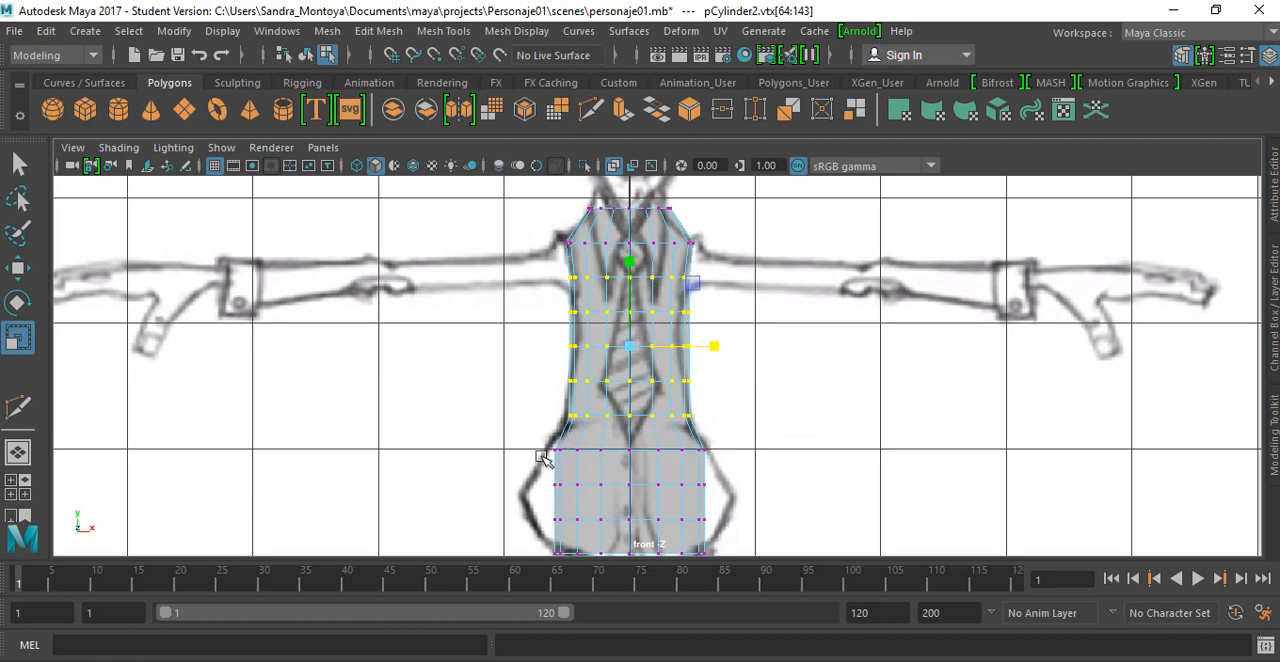
Step: Widen the bottom four vertex rows horizontally, and the middle two of them further, to follow the reference's flared hips
middle_click_drag(585, 432, 570, 332, "alt")
left_click_drag(509, 336, 716, 475)
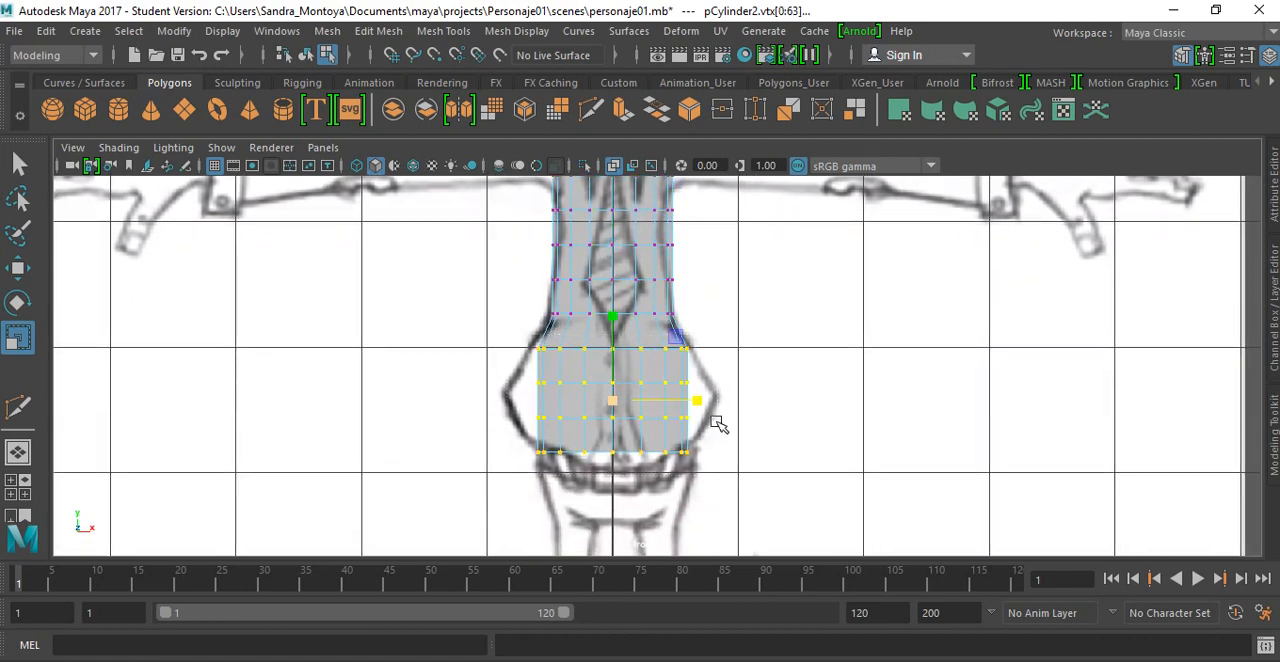
mouse_move(697, 404)
left_mouse_down()
mouse_move(717, 408)
mouse_move(704, 402)
left_mouse_up()
left_click_drag(510, 370, 714, 409)
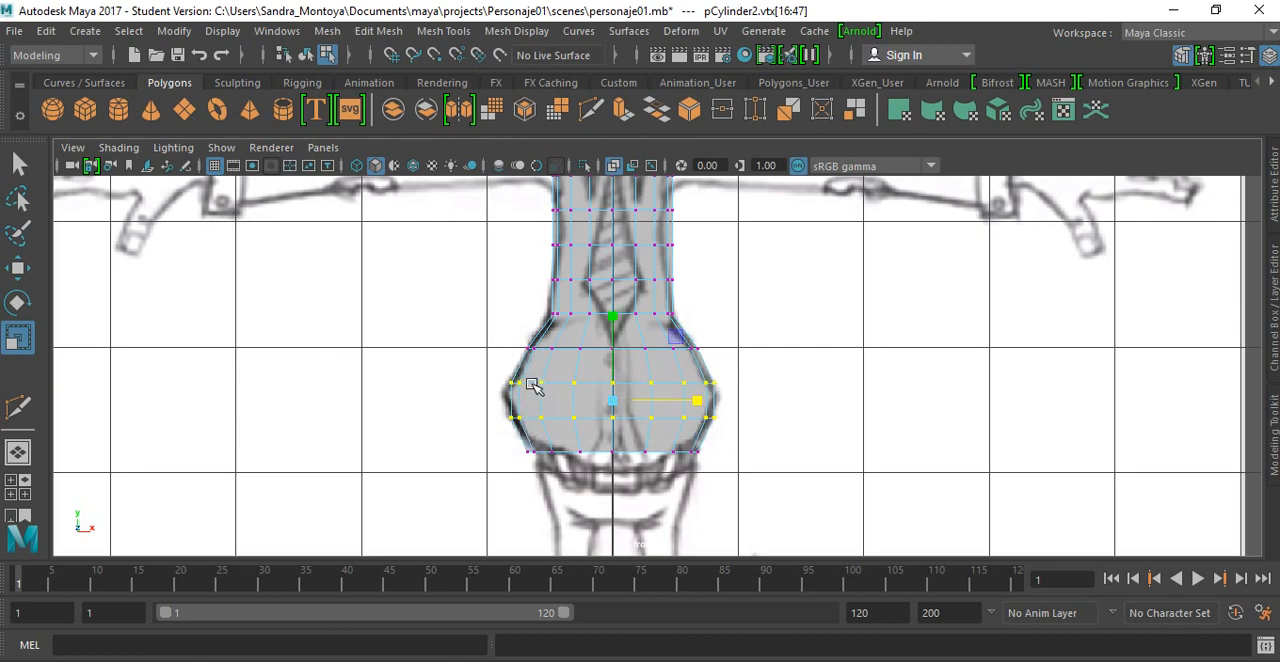
Step: Move the upper of the two widest hip vertex rows down to the widest point of the drawn hips
left_click(491, 362)
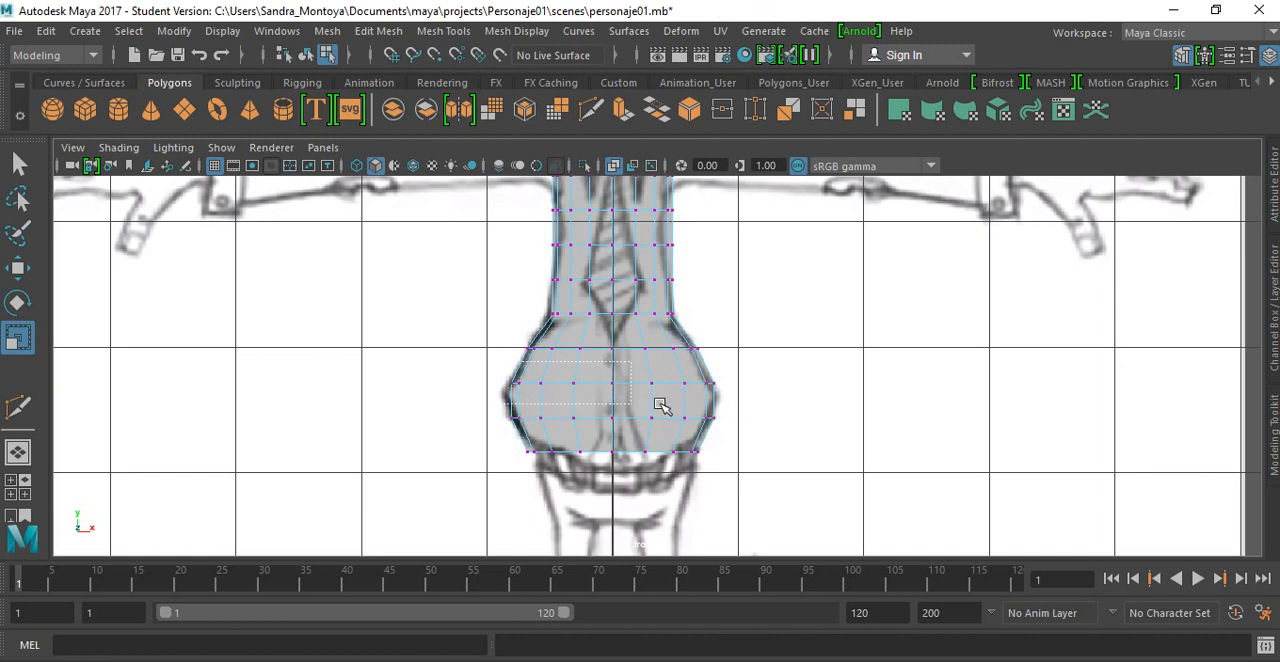
left_click_drag(737, 399, 735, 403)
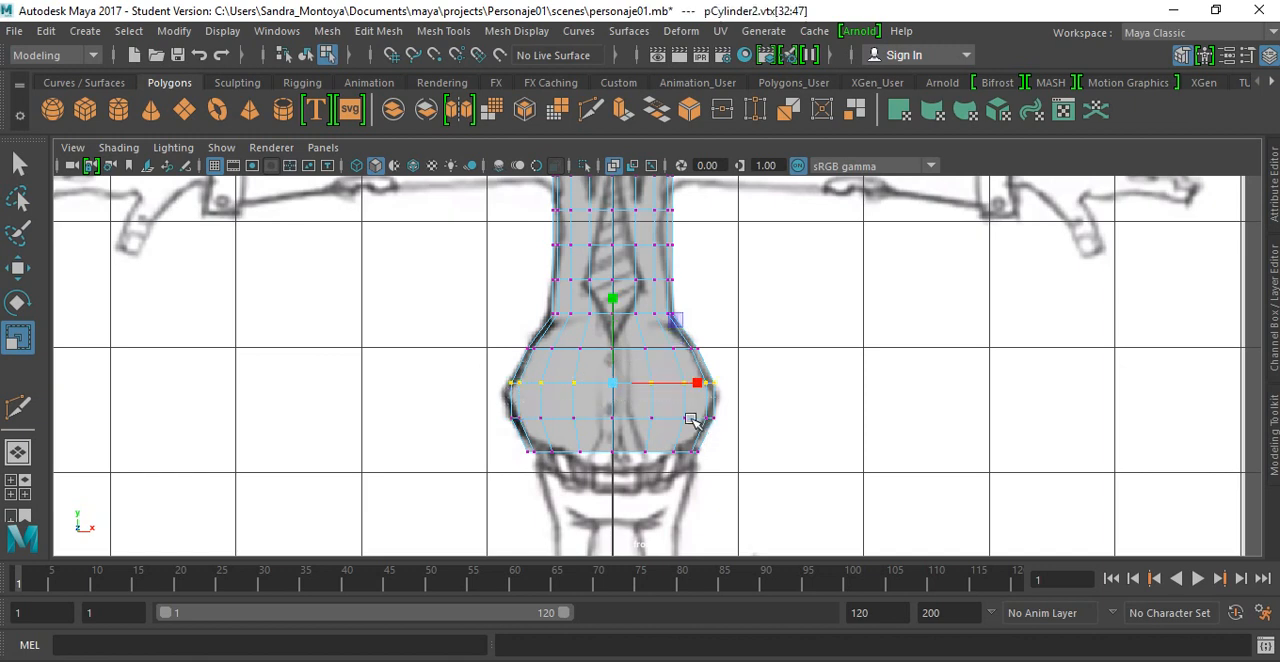
key("w")
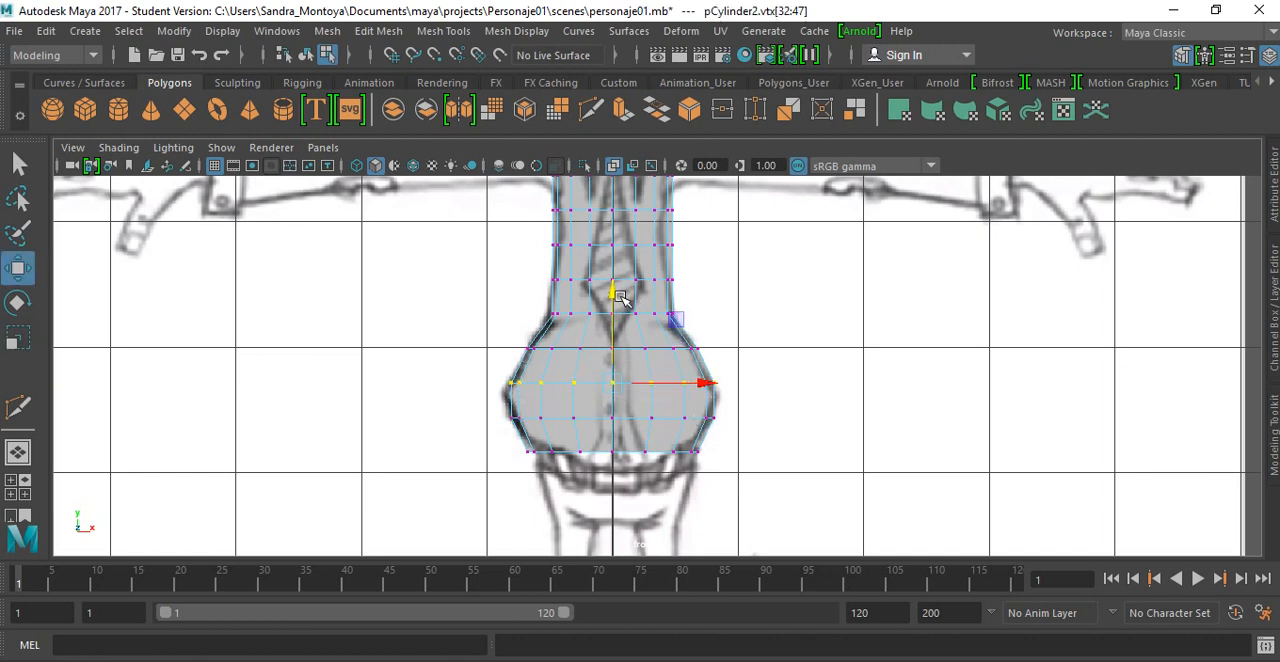
left_click_drag(620, 300, 620, 313)
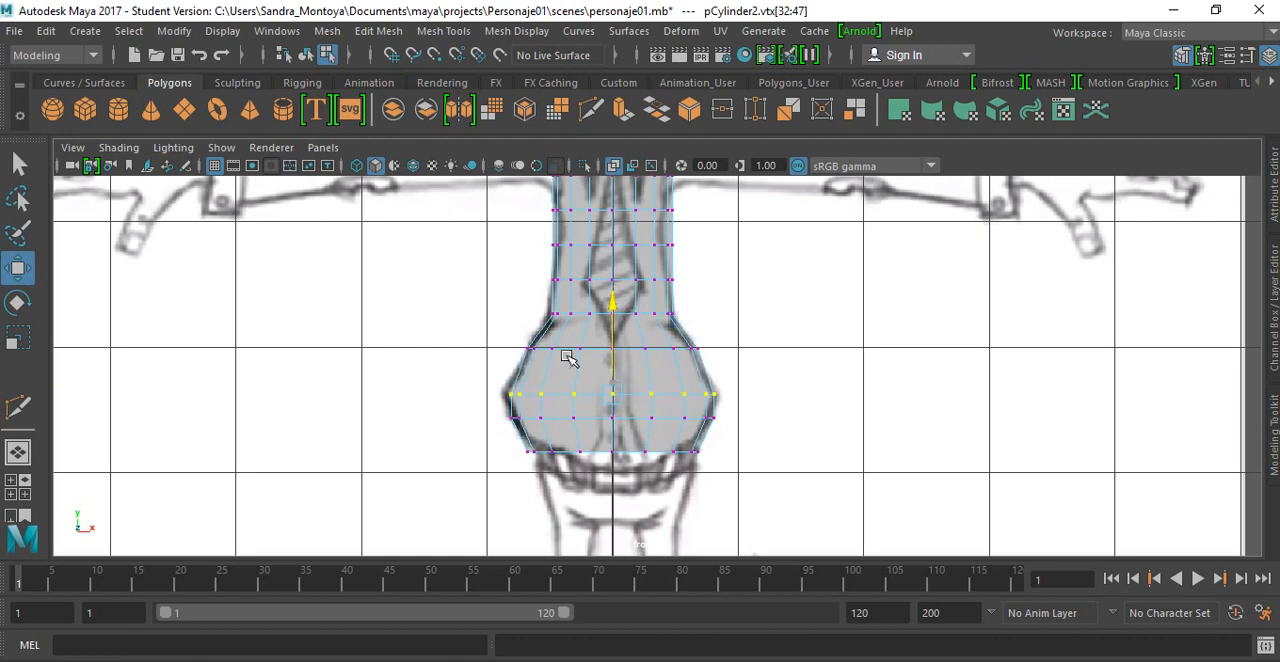
Step: Lower the second-lowest hip vertex row slightly and raise the row just below the waist slightly to follow the outline
left_click_drag(513, 411, 737, 442)
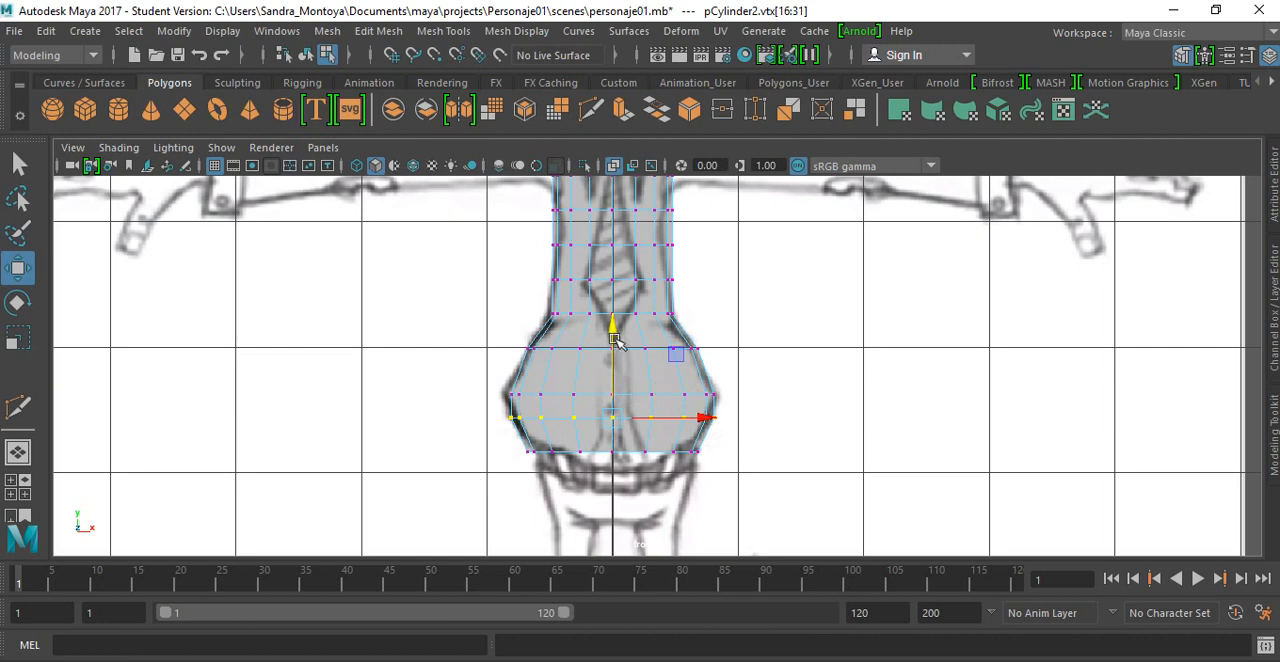
left_click_drag(618, 328, 617, 329)
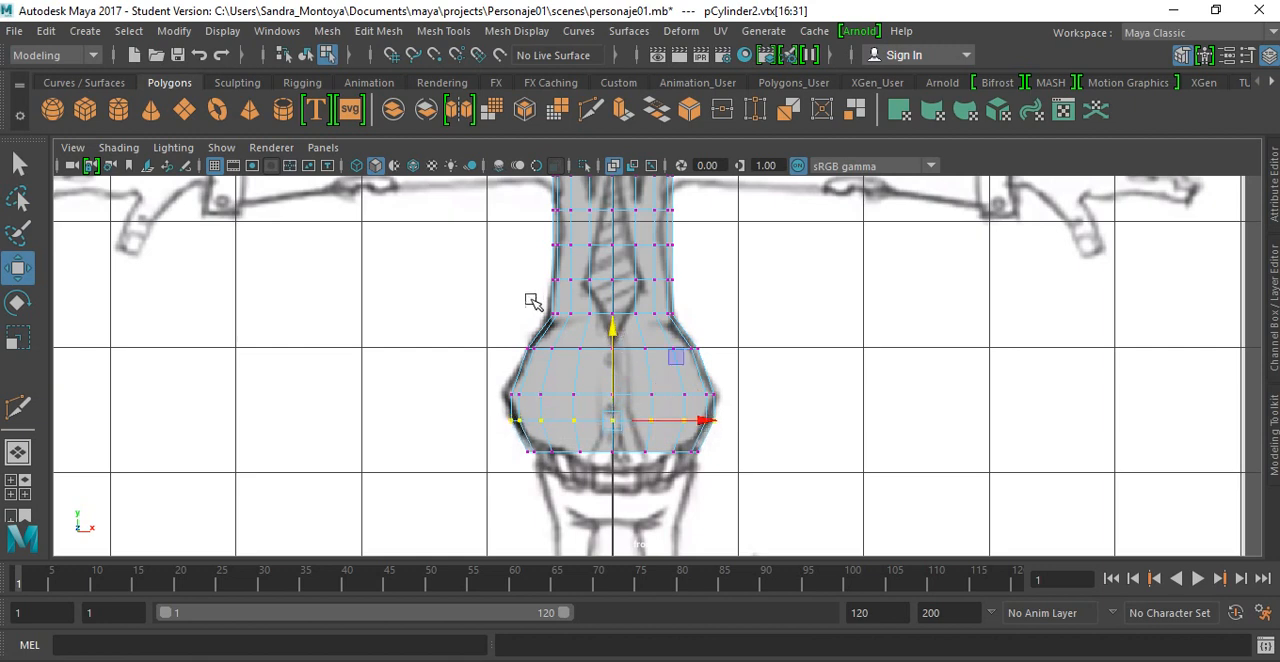
left_click_drag(528, 343, 688, 356)
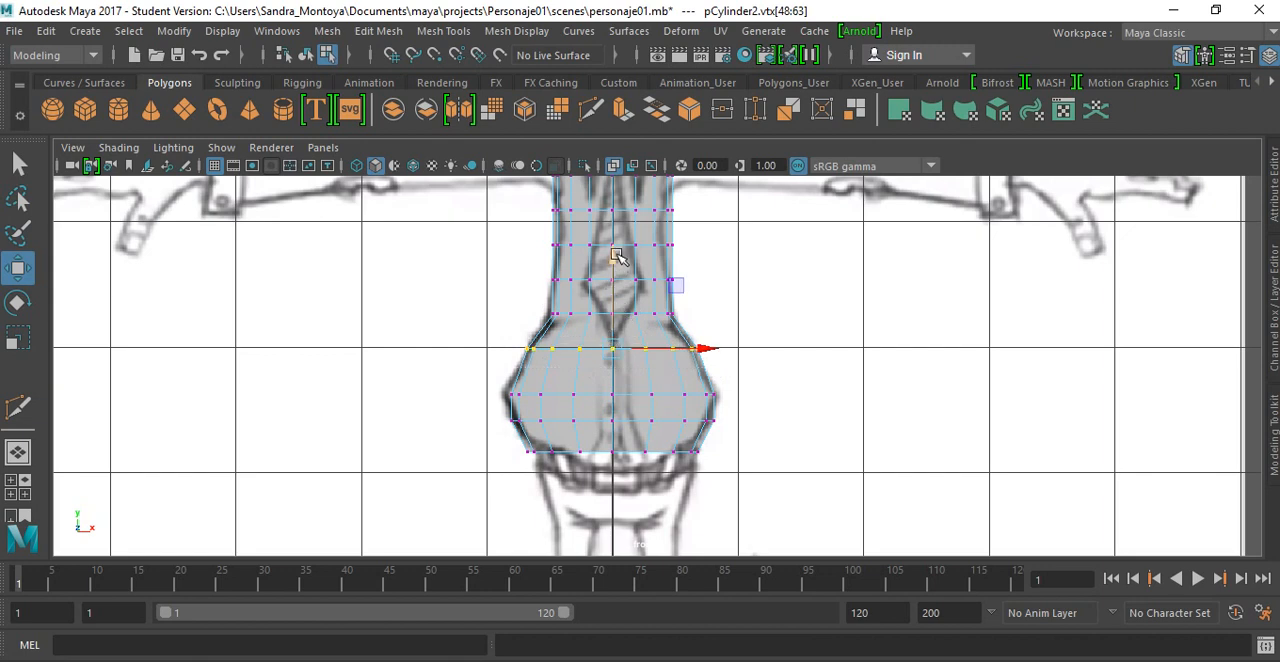
left_click_drag(617, 251, 614, 245)
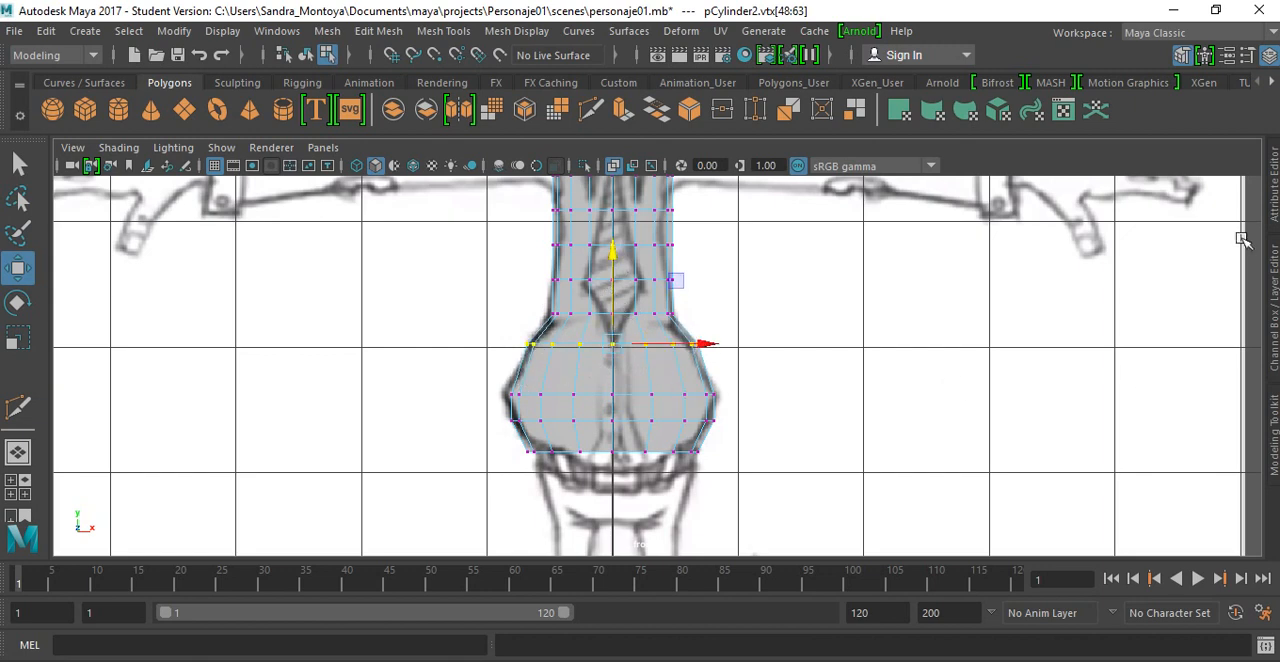
Step: Insert a horizontal edge loop with Multi-Cut around the upper hips, between the widest row and the row above it
left_click(1274, 405)
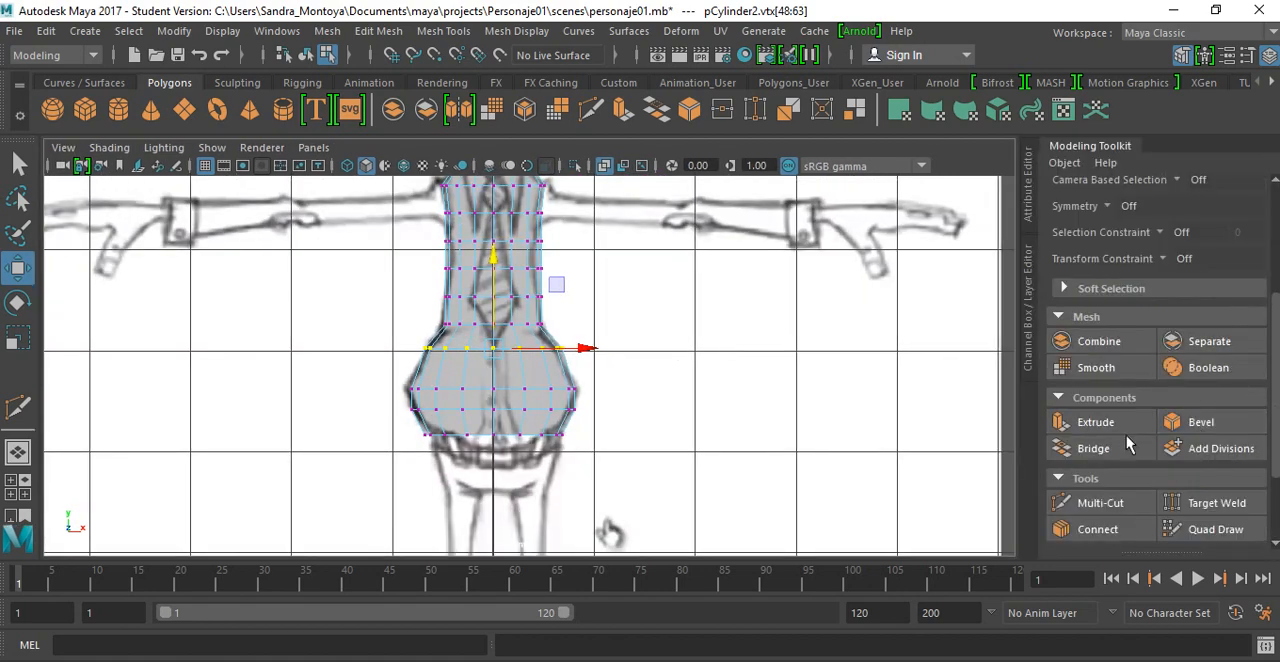
left_click(1099, 508)
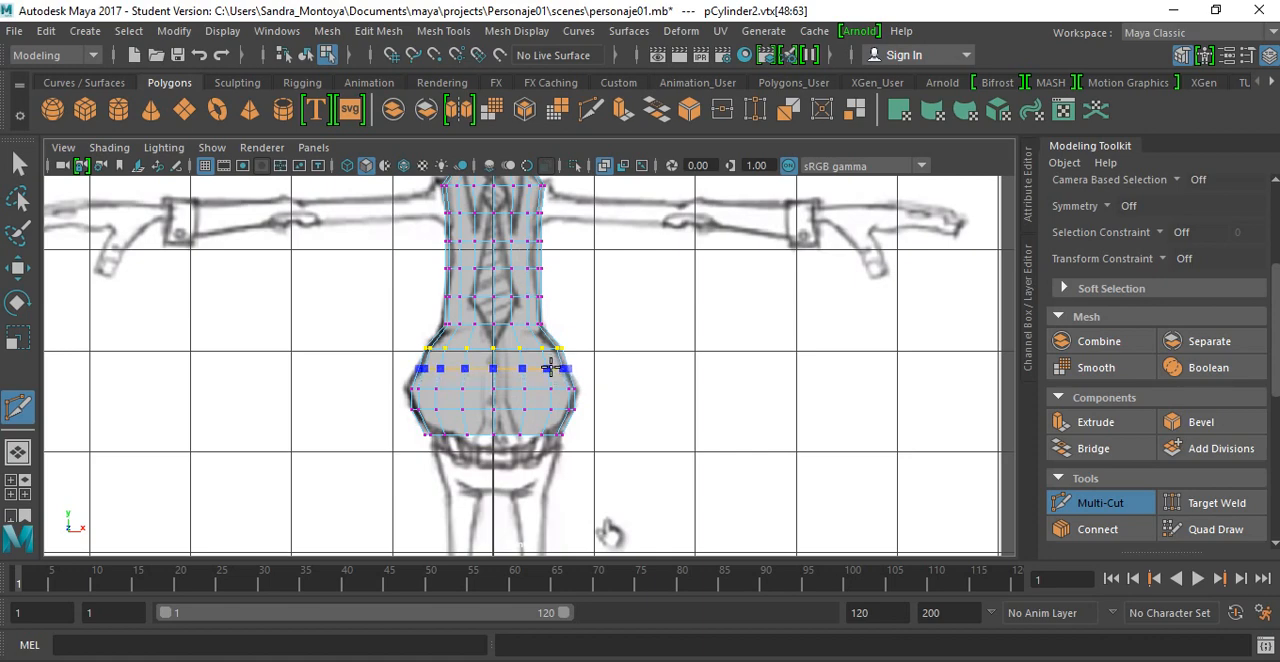
left_click(550, 369, "ctrl")
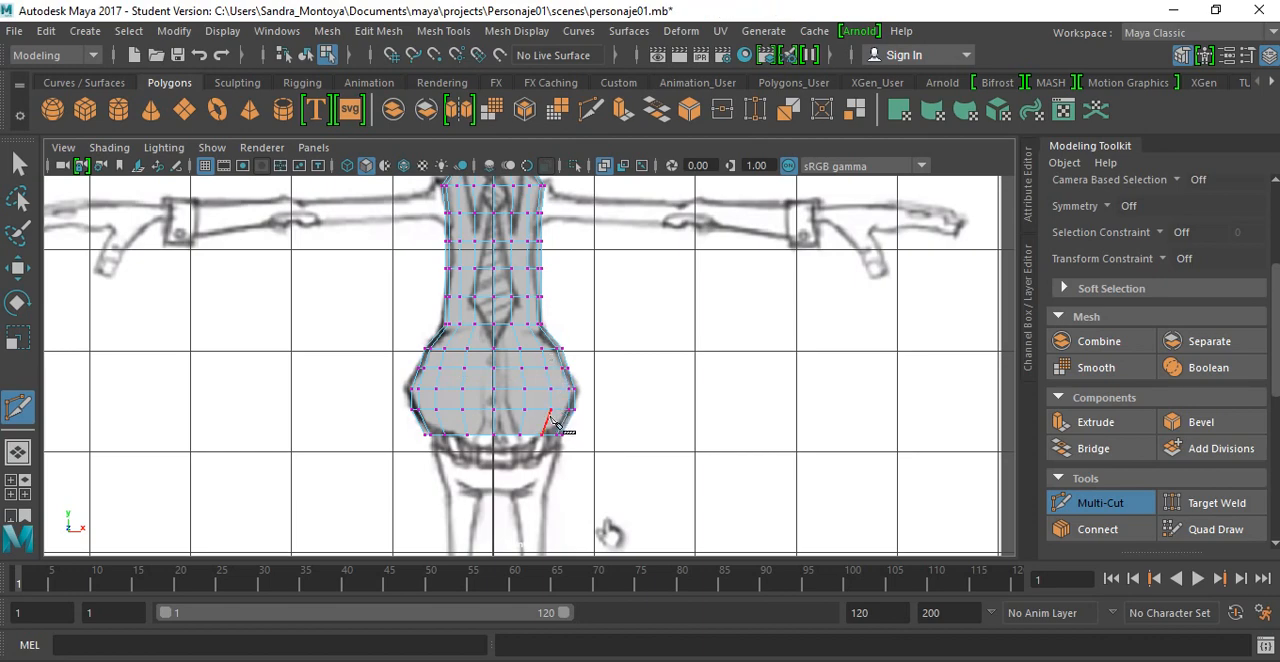
key("q")
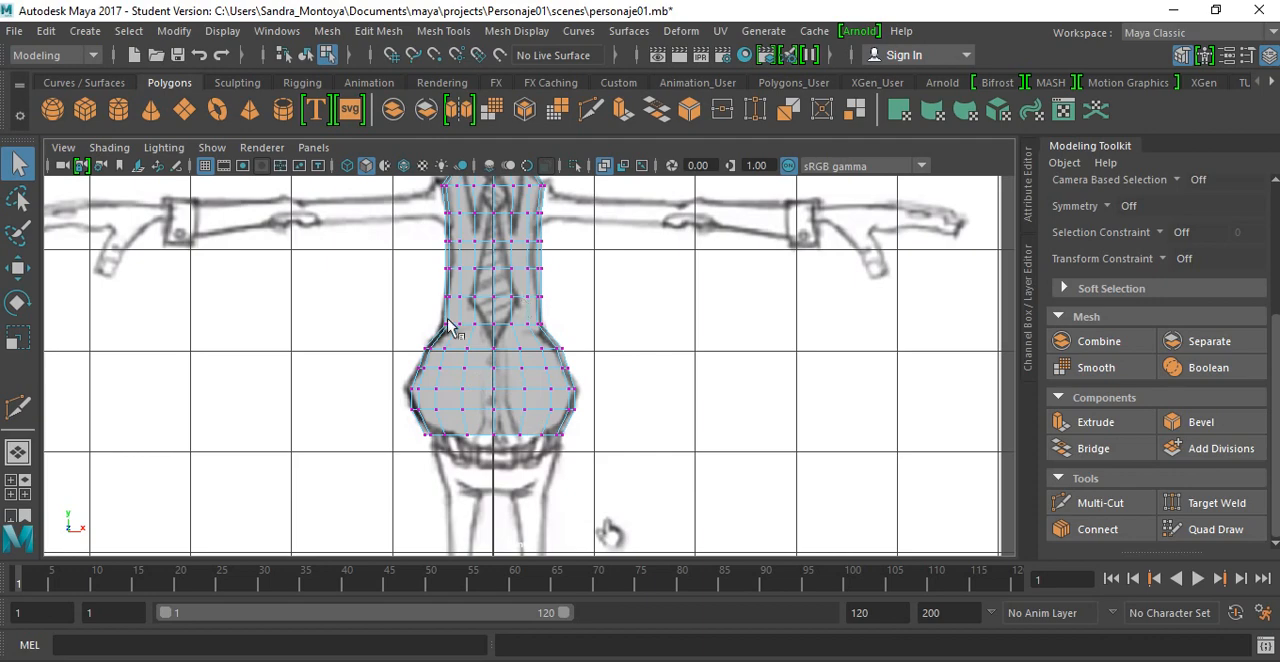
scroll(416, 370, "up", 4)
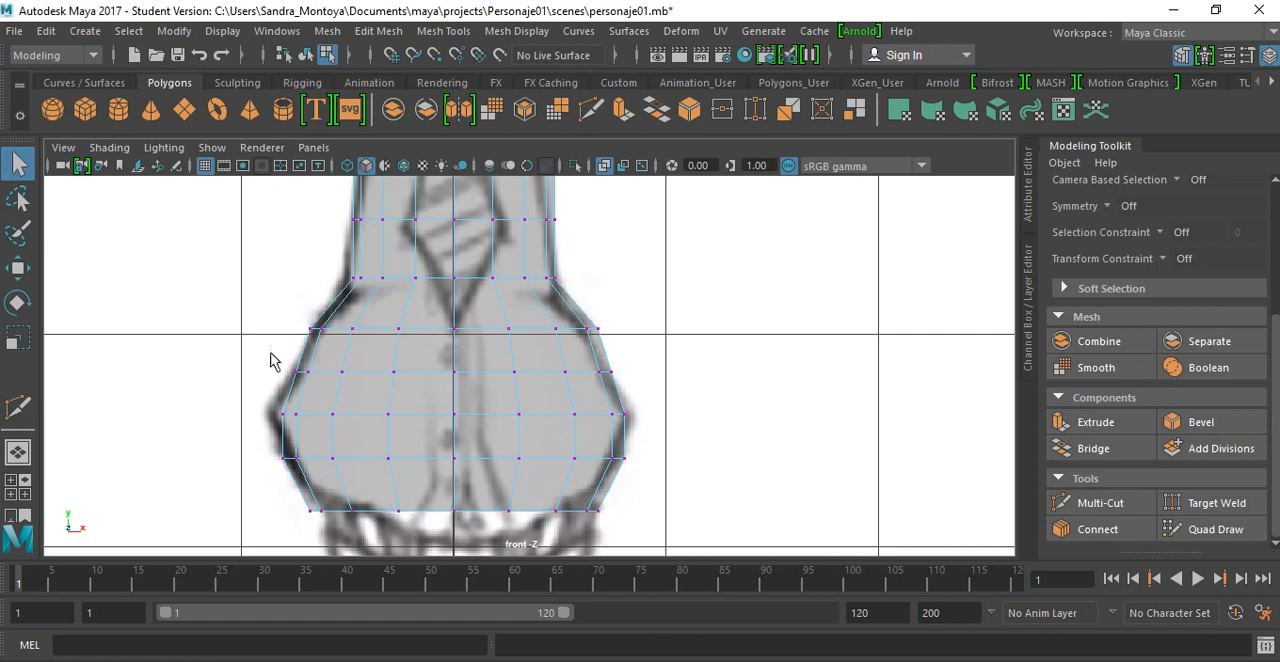
Step: Widen the newly cut upper hip row and the widest hip row horizontally, and narrow the bottom row, to match the drawn hips
left_click_drag(280, 348, 650, 398)
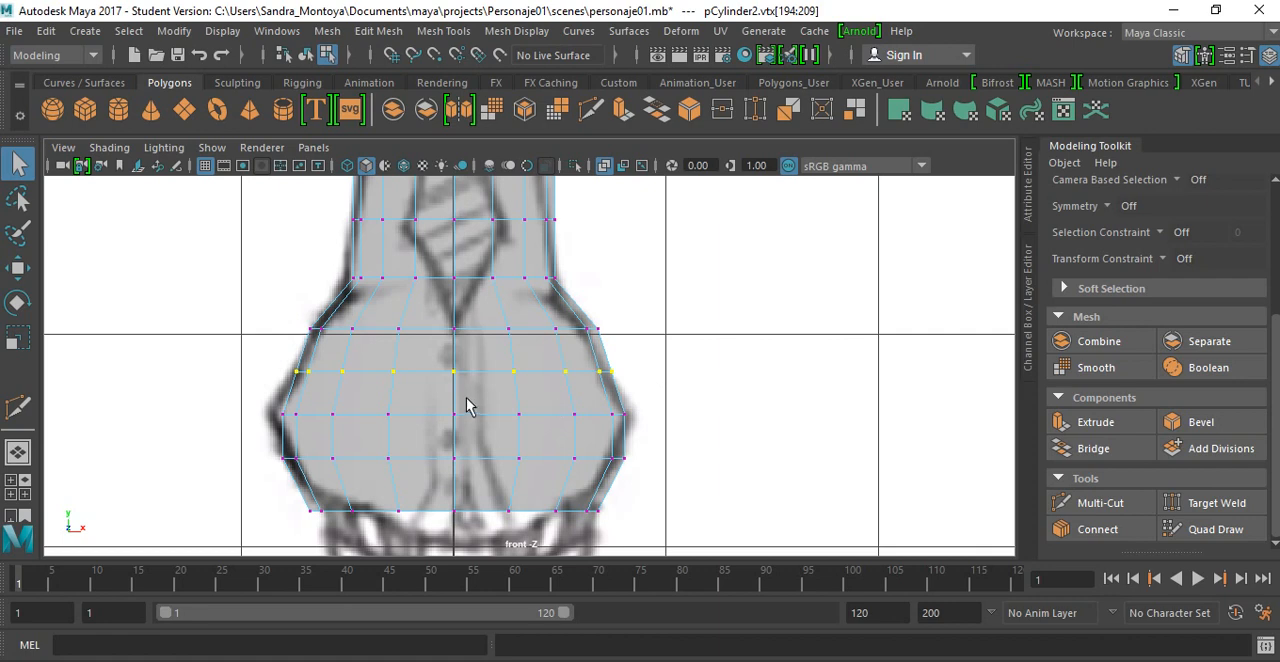
key("r")
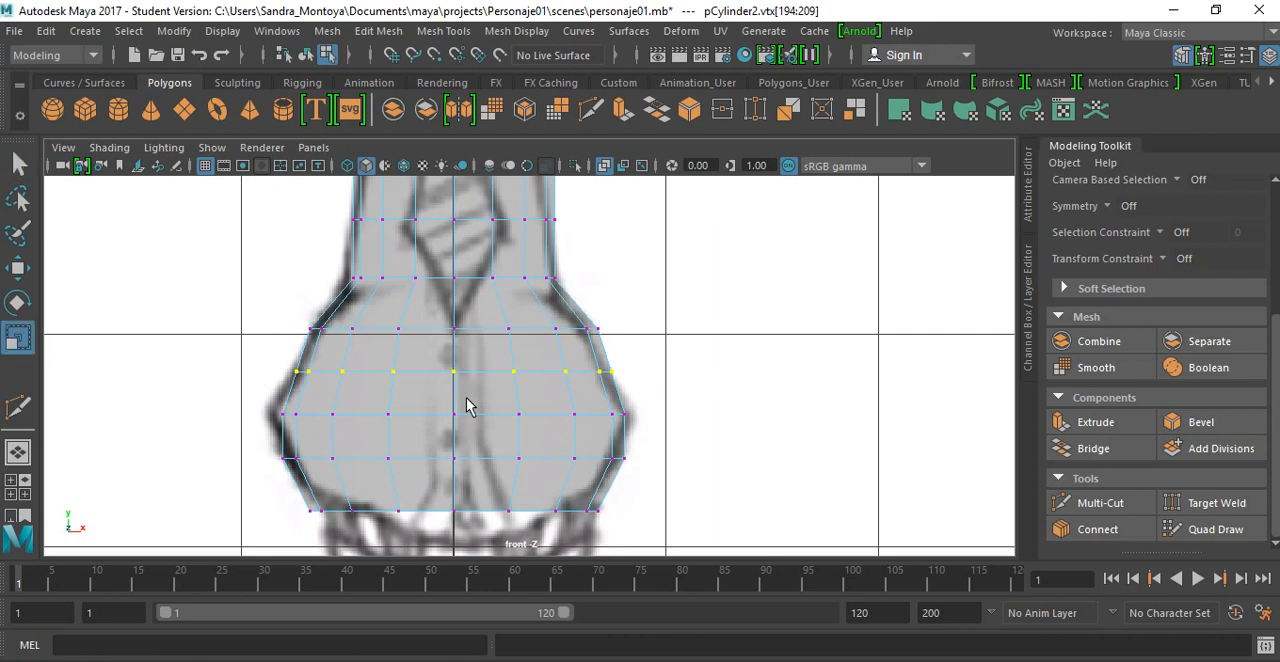
left_click_drag(540, 375, 544, 373)
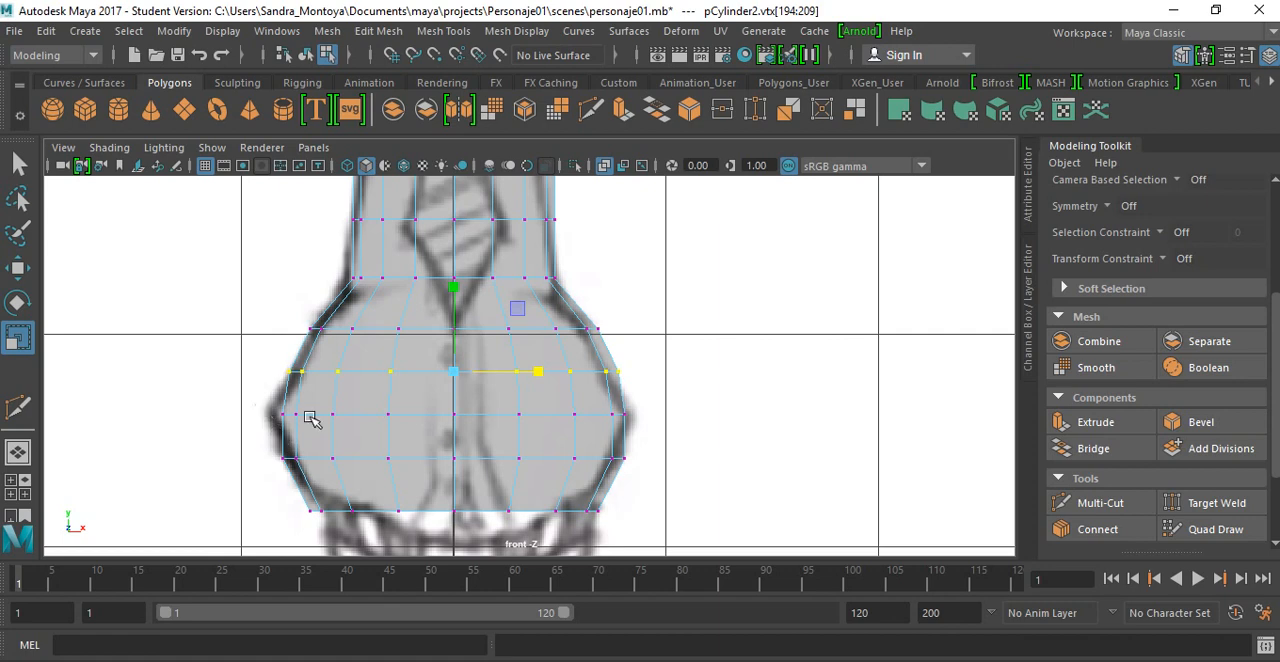
left_click_drag(310, 416, 661, 440)
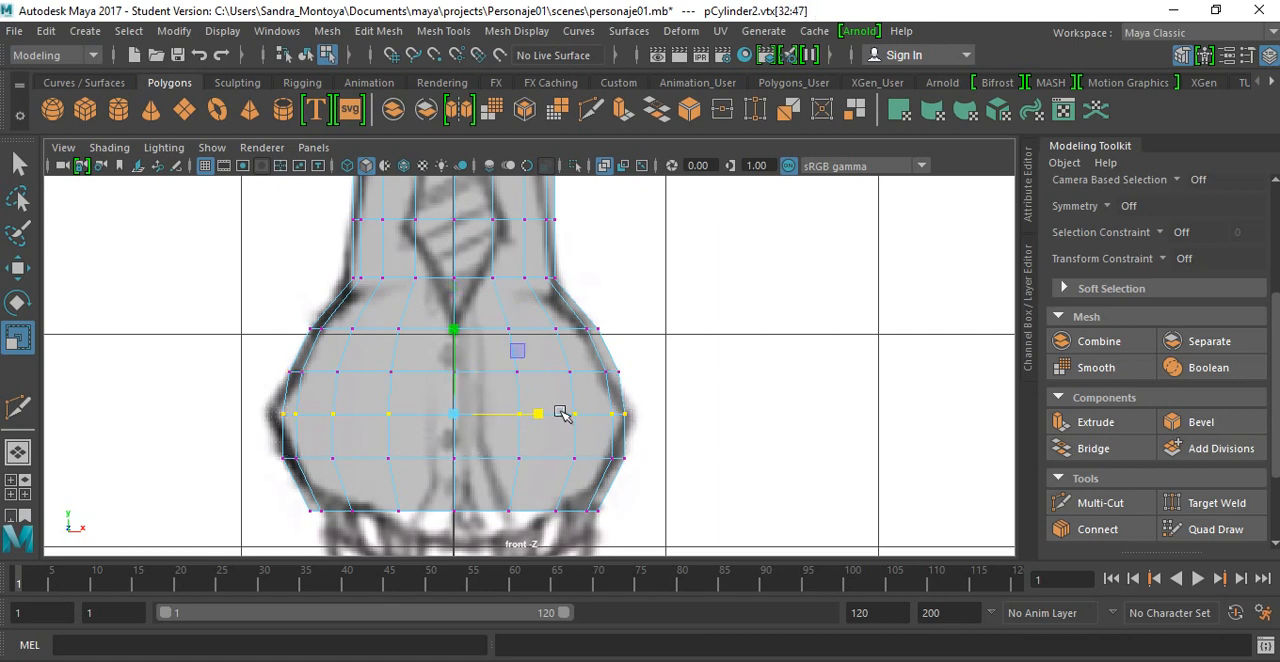
left_click_drag(537, 414, 540, 415)
left_click_drag(290, 500, 630, 528)
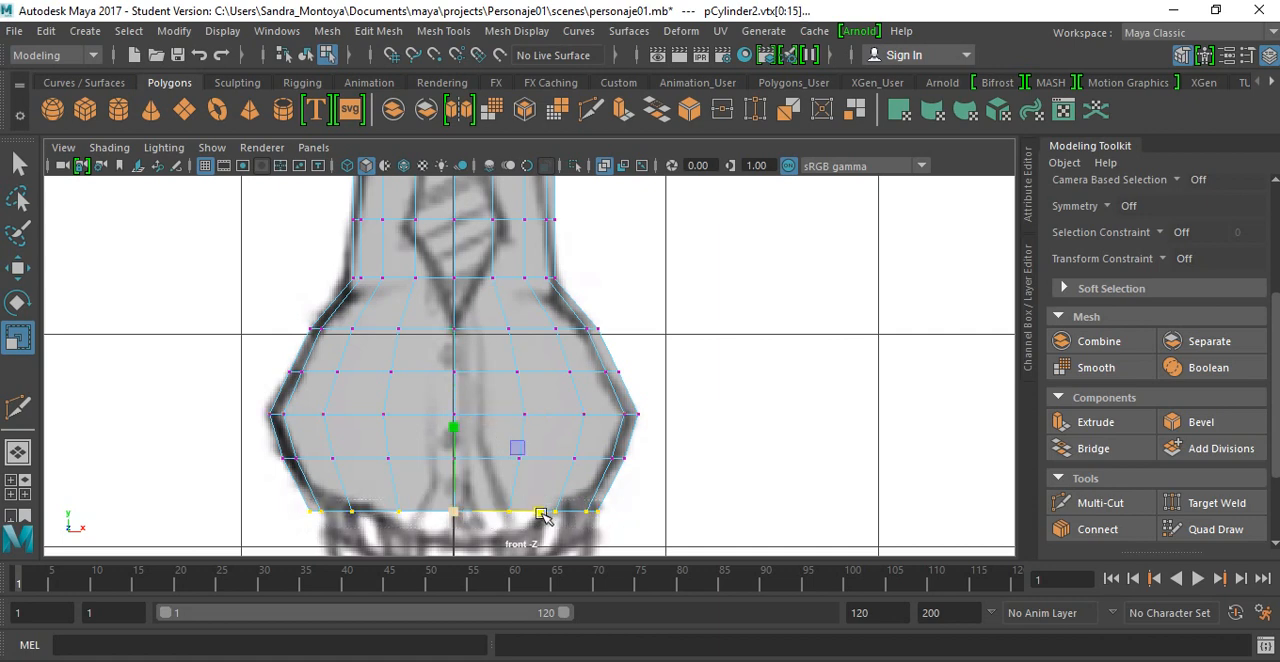
left_click_drag(541, 515, 528, 508)
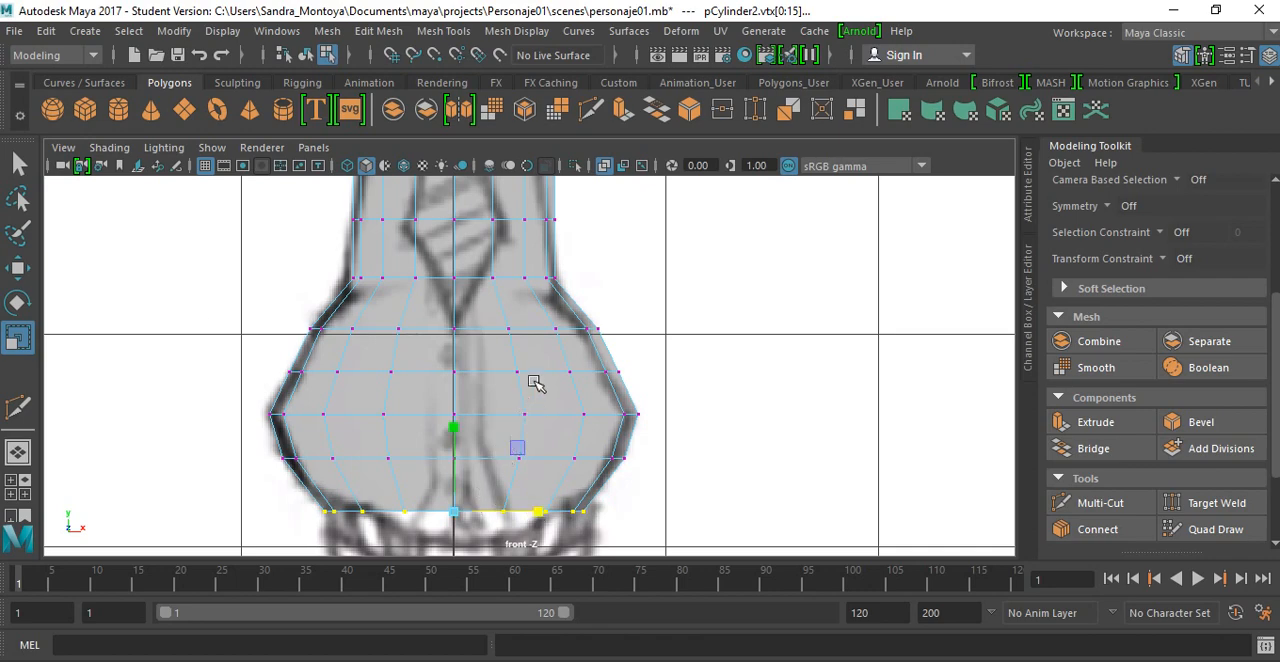
Step: Lower the vertex row at the base of the waist slightly and widen it and the row above it to follow the outline
middle_click_drag(534, 386, 543, 512, "alt")
middle_click_drag(514, 457, 488, 495, "alt")
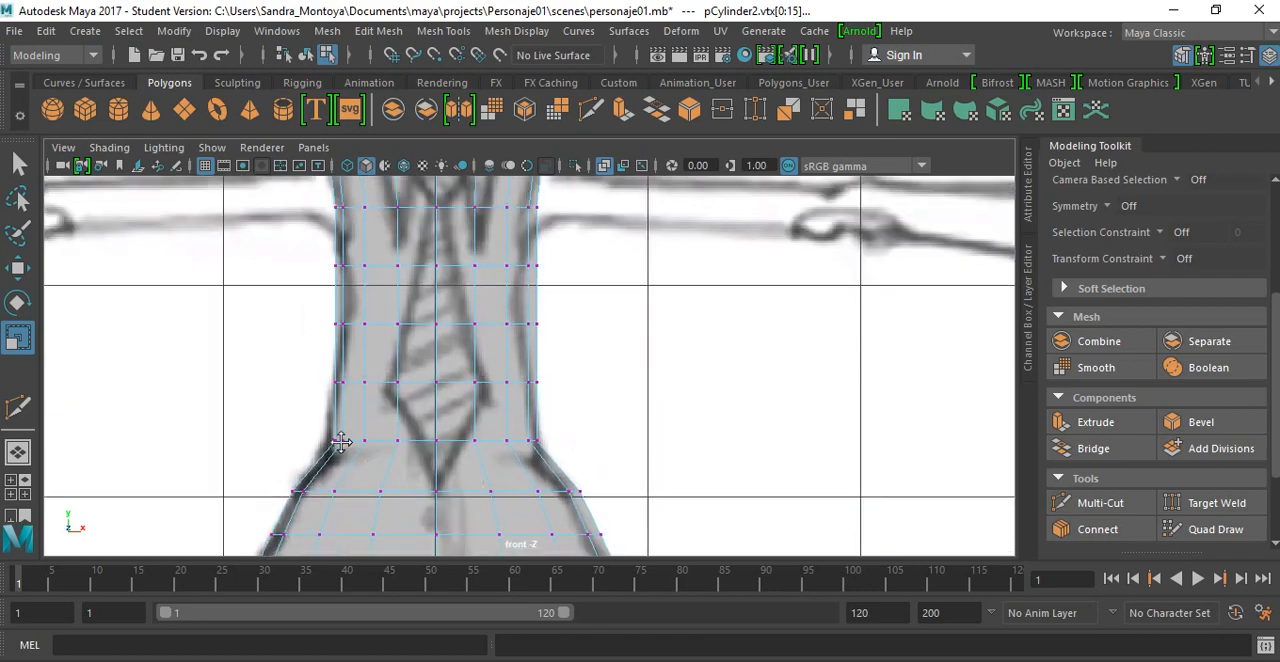
left_click_drag(557, 465, 320, 425)
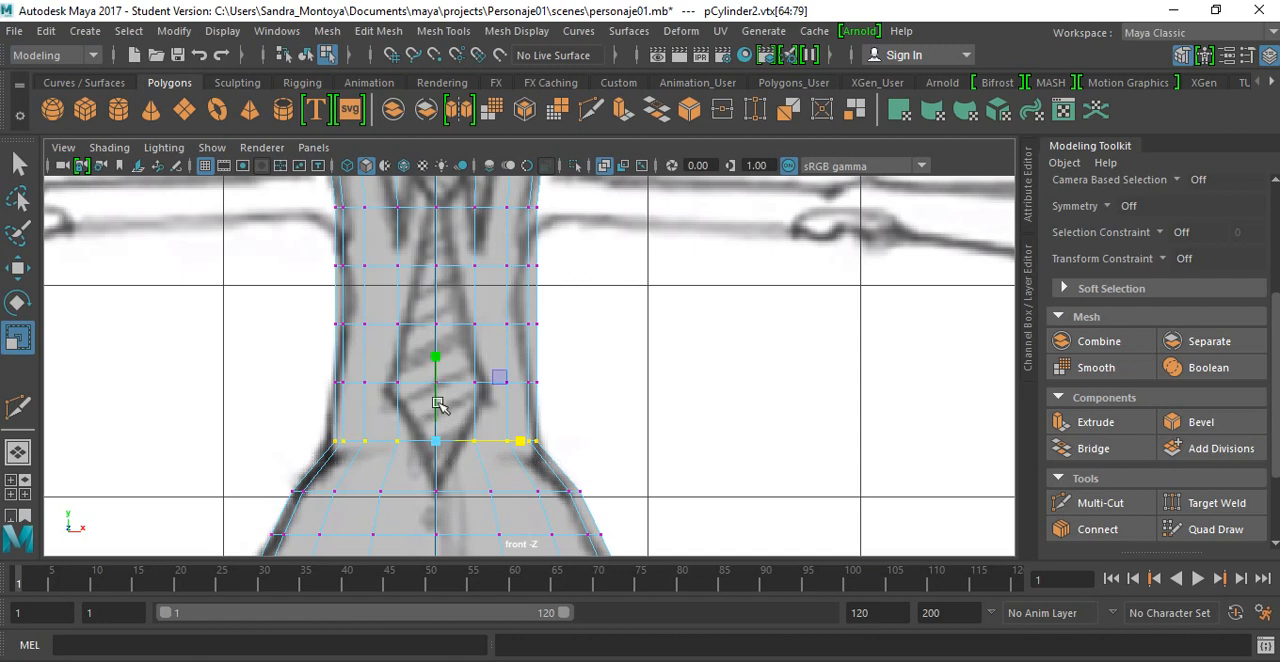
key("w")
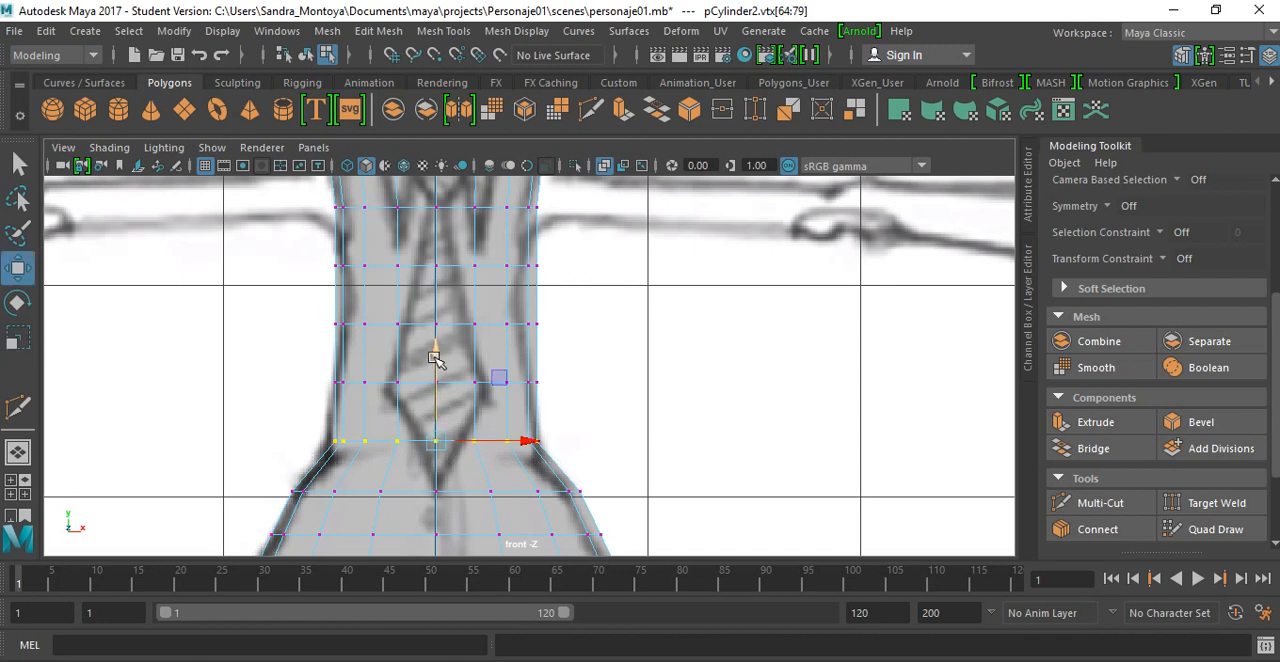
left_click_drag(437, 356, 437, 364)
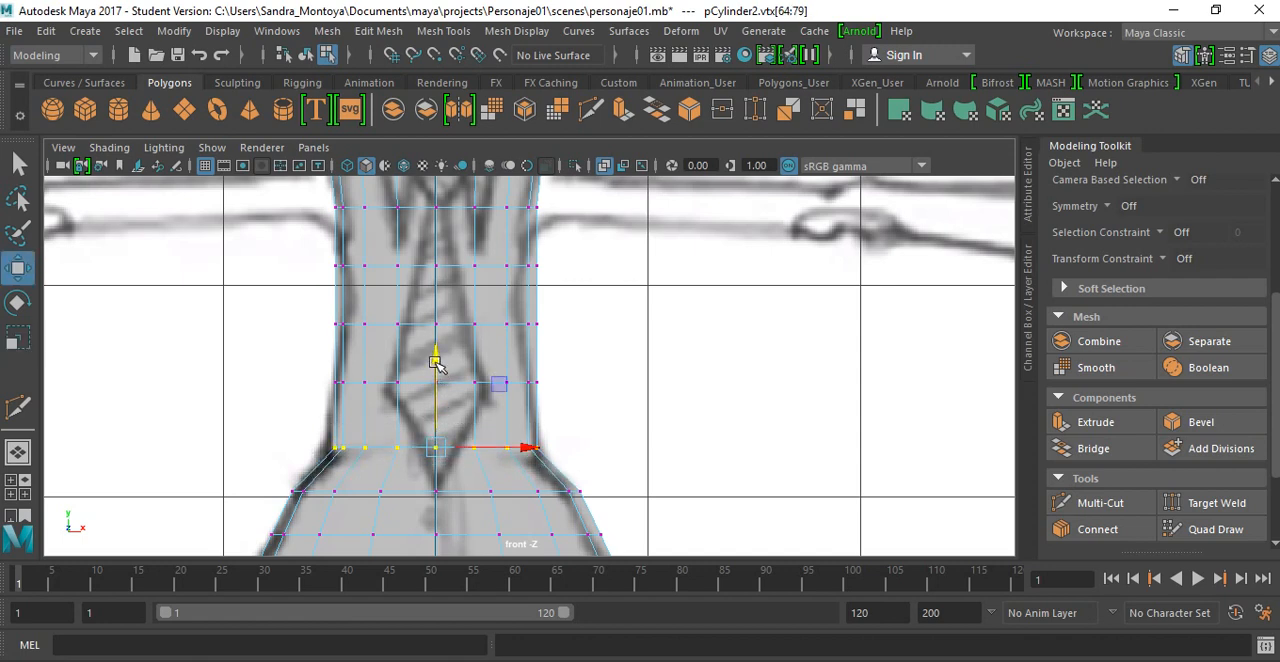
key("r")
left_click_drag(524, 452, 534, 449)
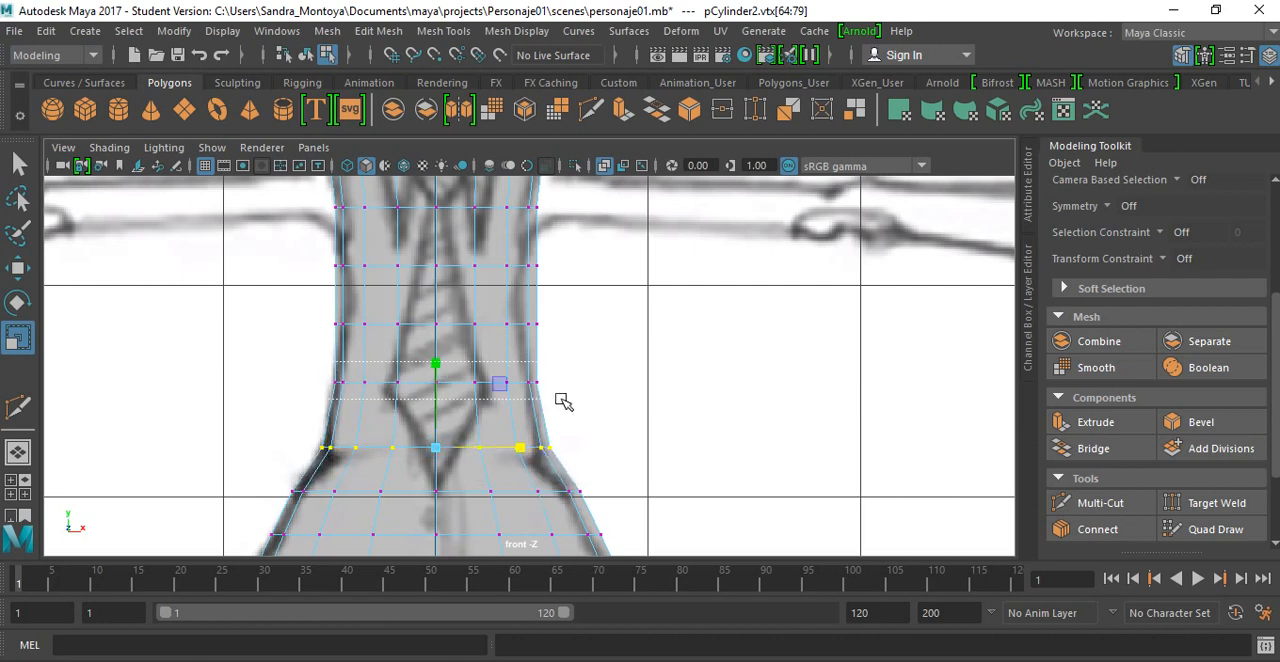
left_click_drag(561, 399, 523, 387)
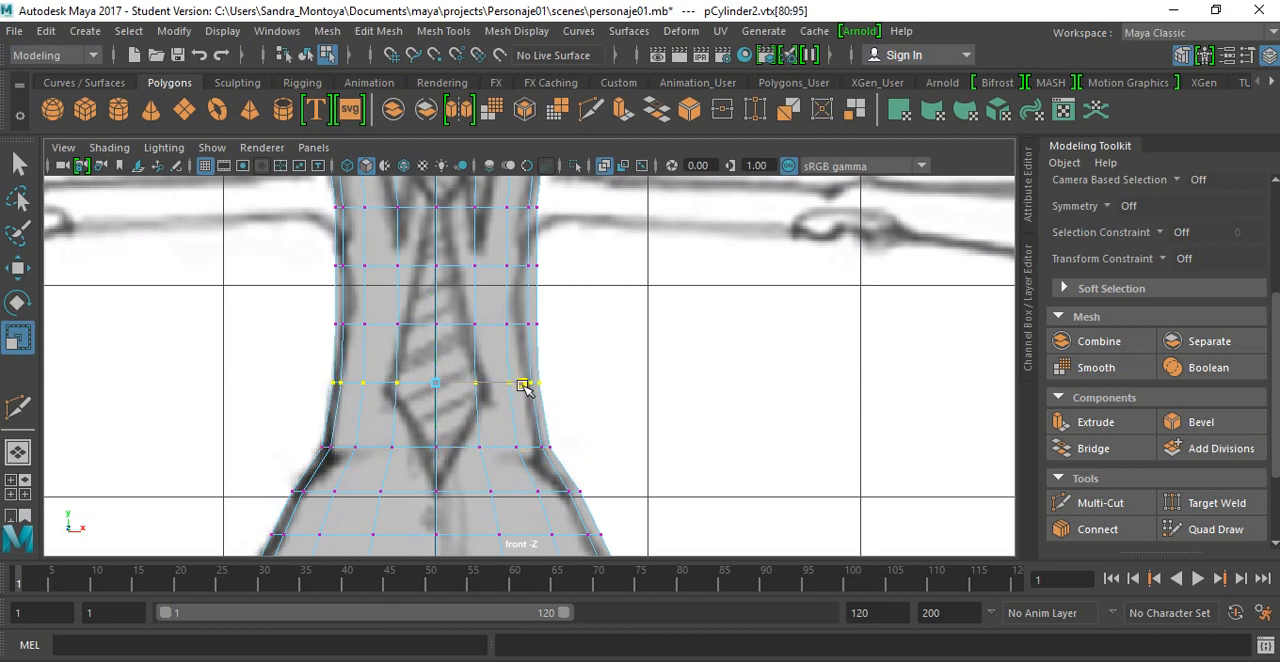
Step: Narrow the two vertex rows at the mid-torso and fine-tune the width of the row above them to follow the drawn sides
middle_click_drag(566, 332, 529, 420, "alt")
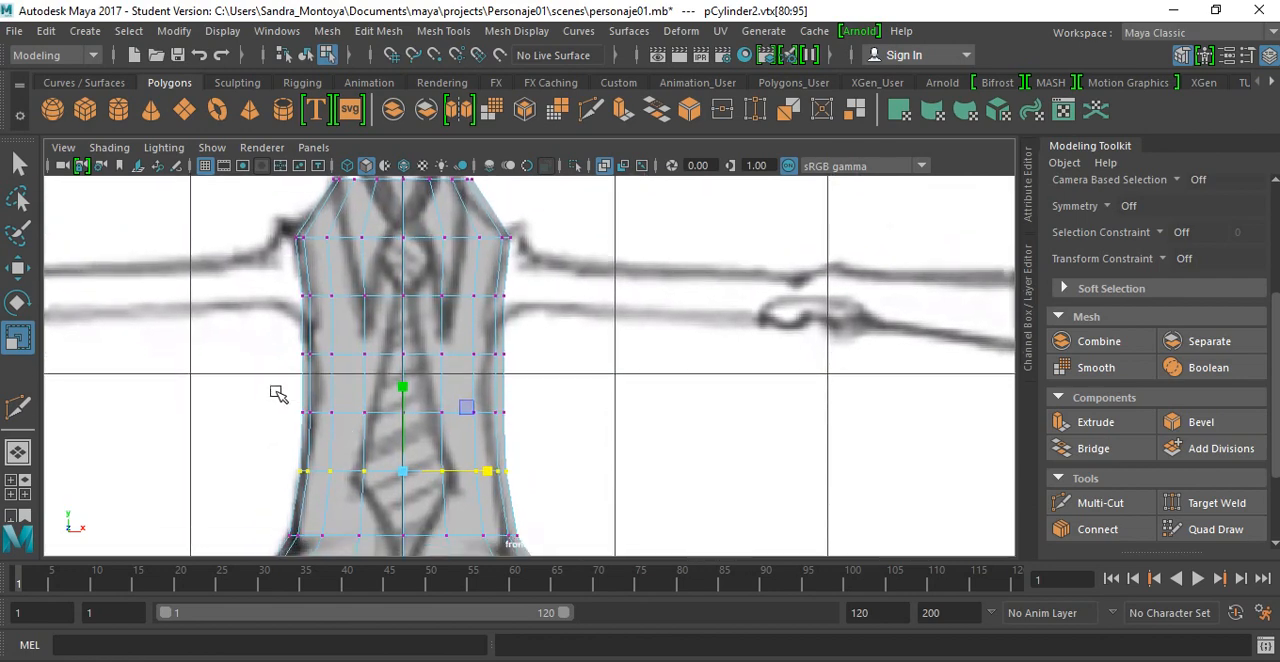
left_click_drag(277, 392, 481, 414)
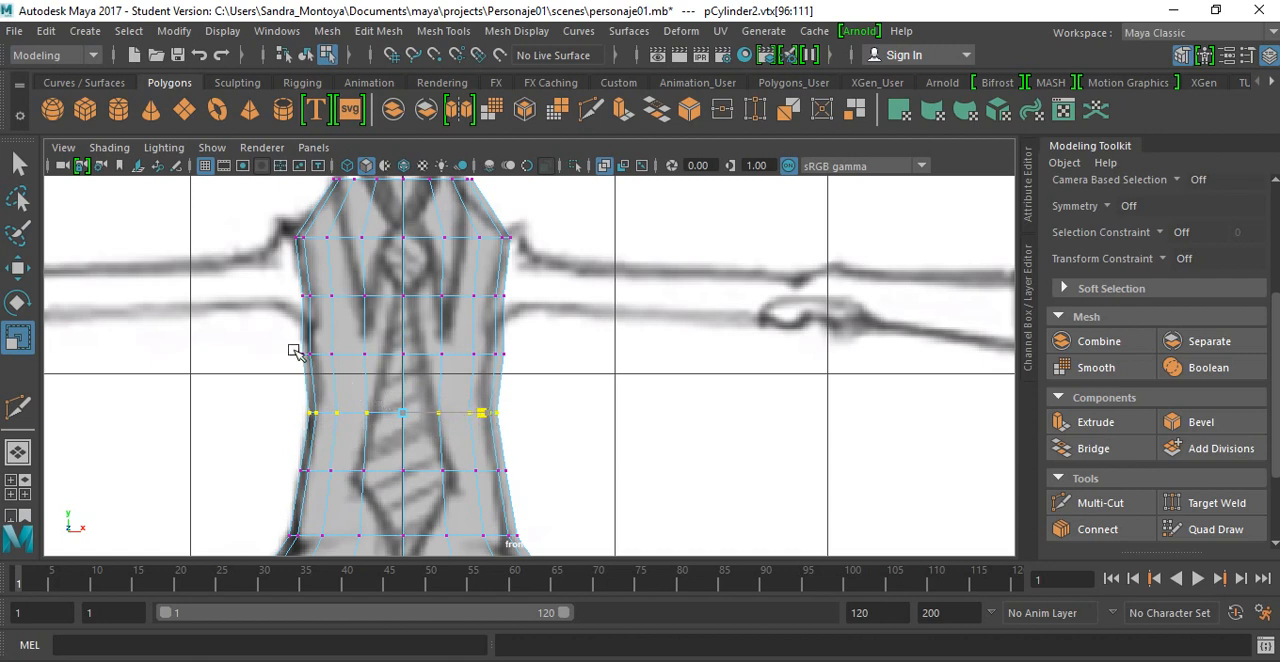
mouse_move(290, 339)
left_mouse_down()
mouse_move(546, 366)
mouse_move(480, 354)
left_mouse_up()
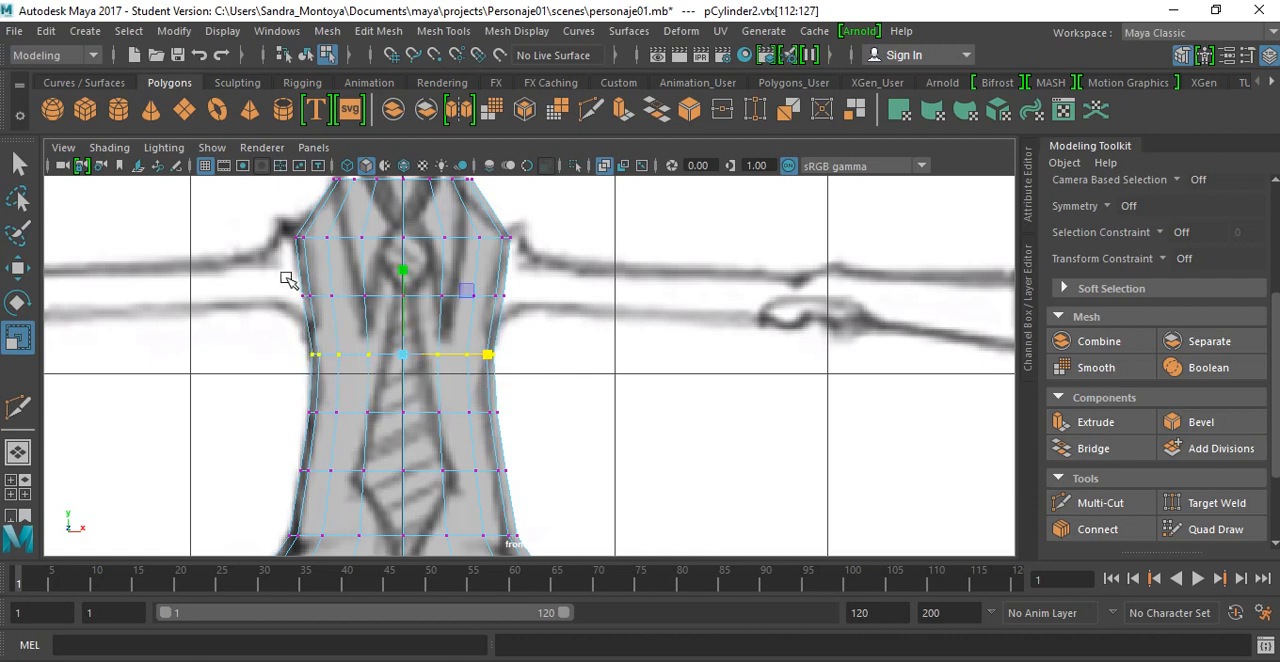
left_click_drag(286, 281, 488, 298)
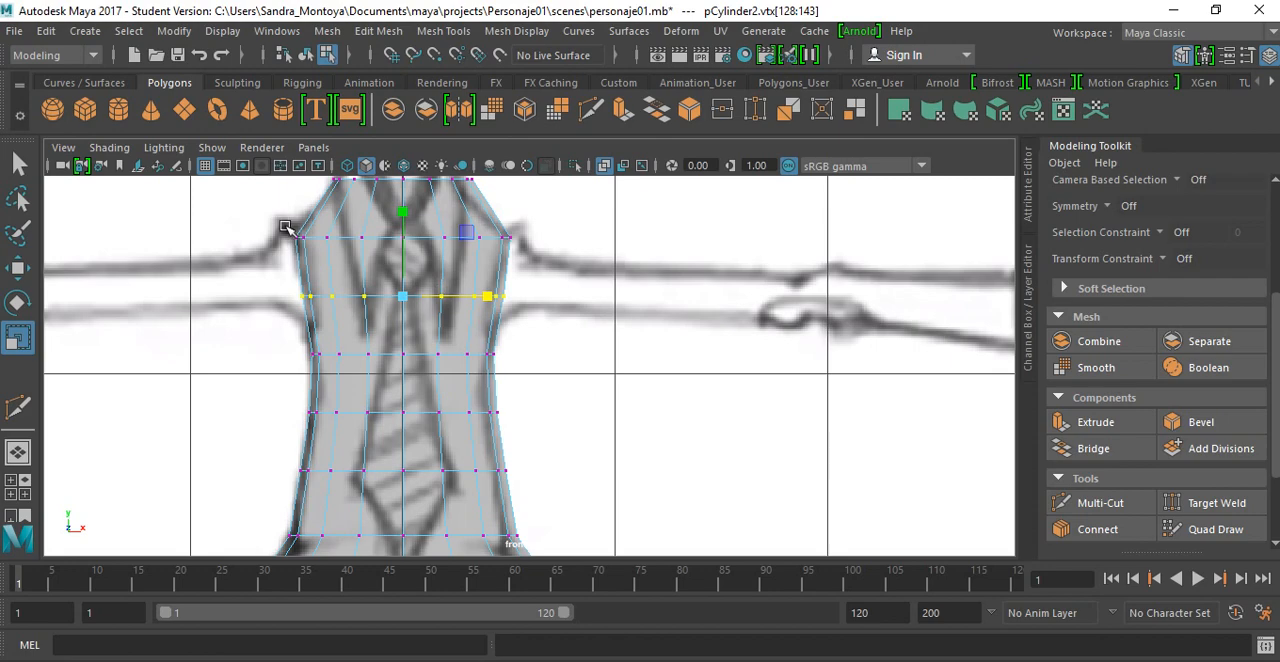
Step: Narrow the shoulder-level vertex row slightly and lower it to fit the reference's shoulders
left_click_drag(285, 228, 540, 266)
middle_click_drag(550, 214, 535, 347, "alt")
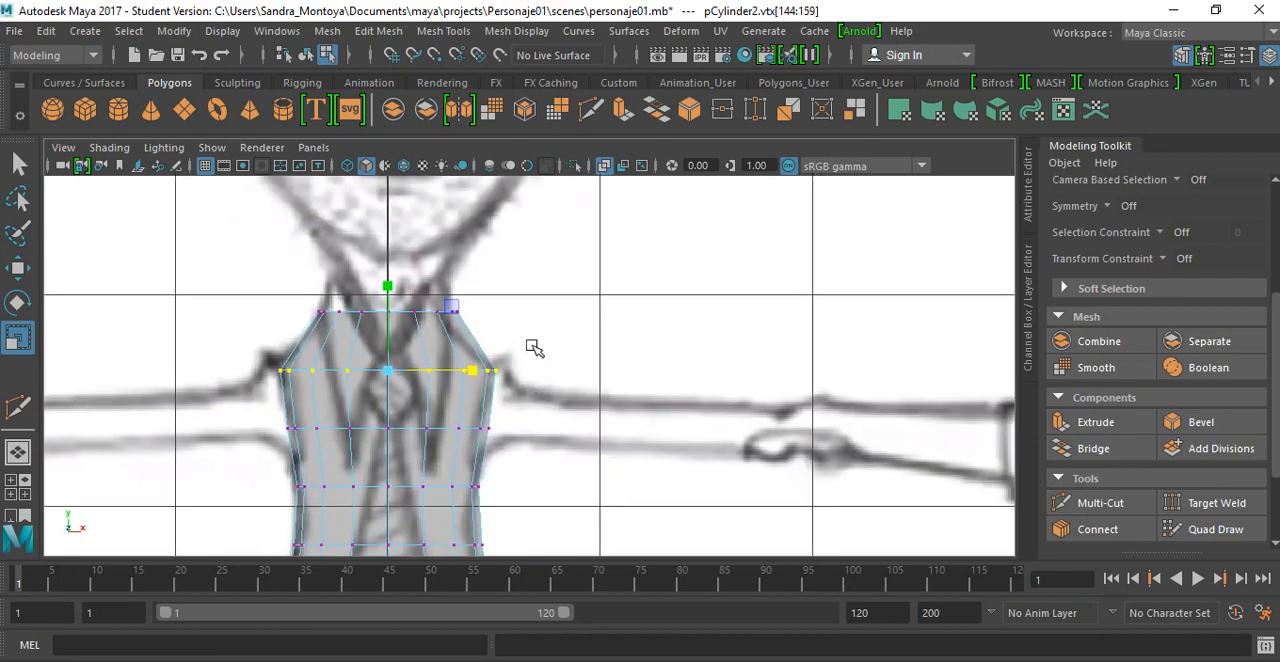
left_click_drag(466, 371, 466, 367)
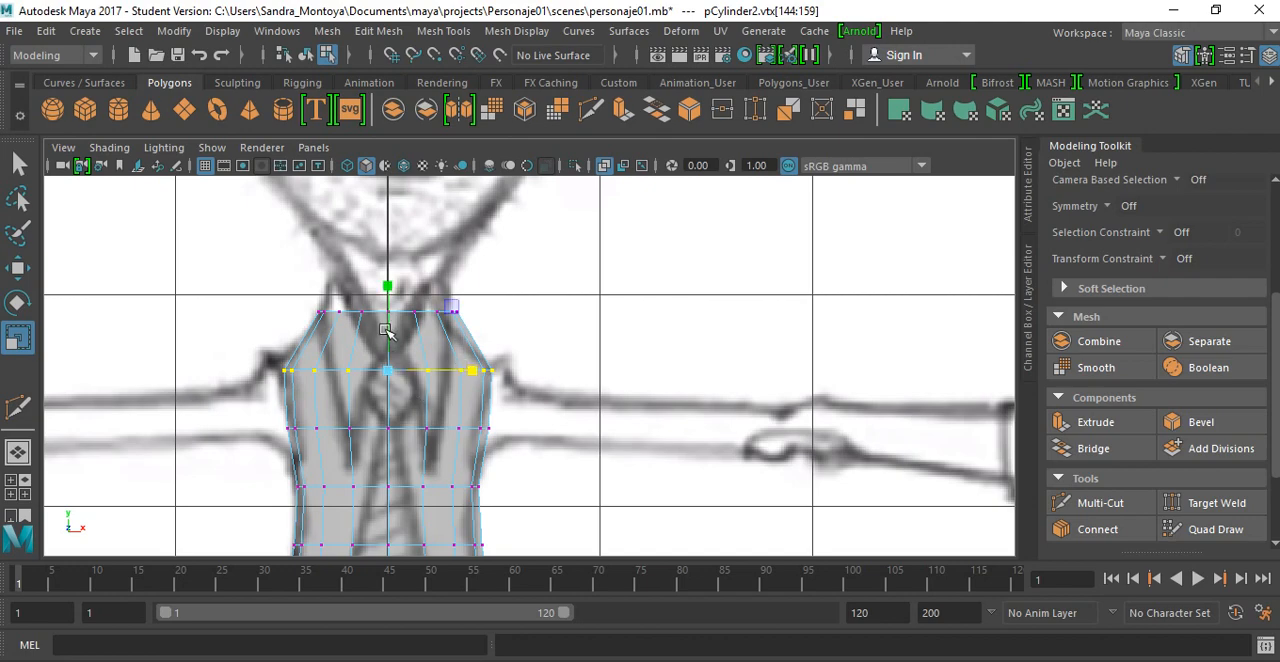
key("w")
left_click_drag(390, 283, 390, 294)
Step: Insert a horizontal edge loop with Multi-Cut between the top and shoulder rows, and widen the new vertex row slightly
left_click(1071, 500)
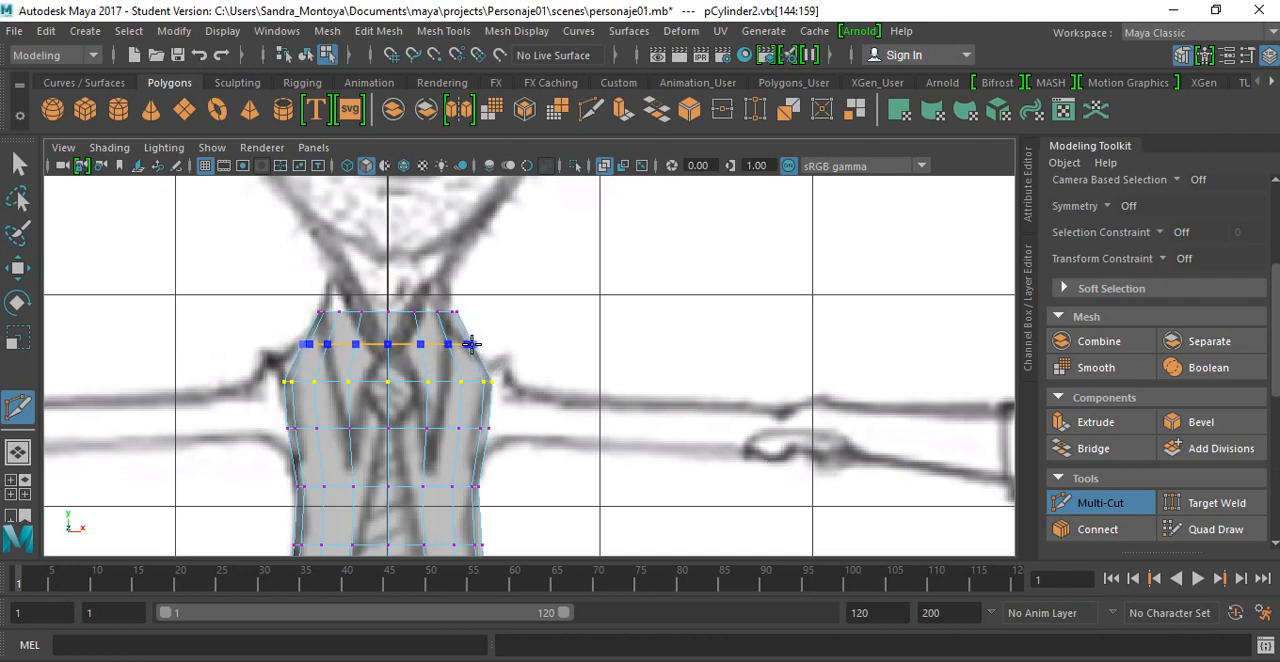
left_click(470, 346, "ctrl")
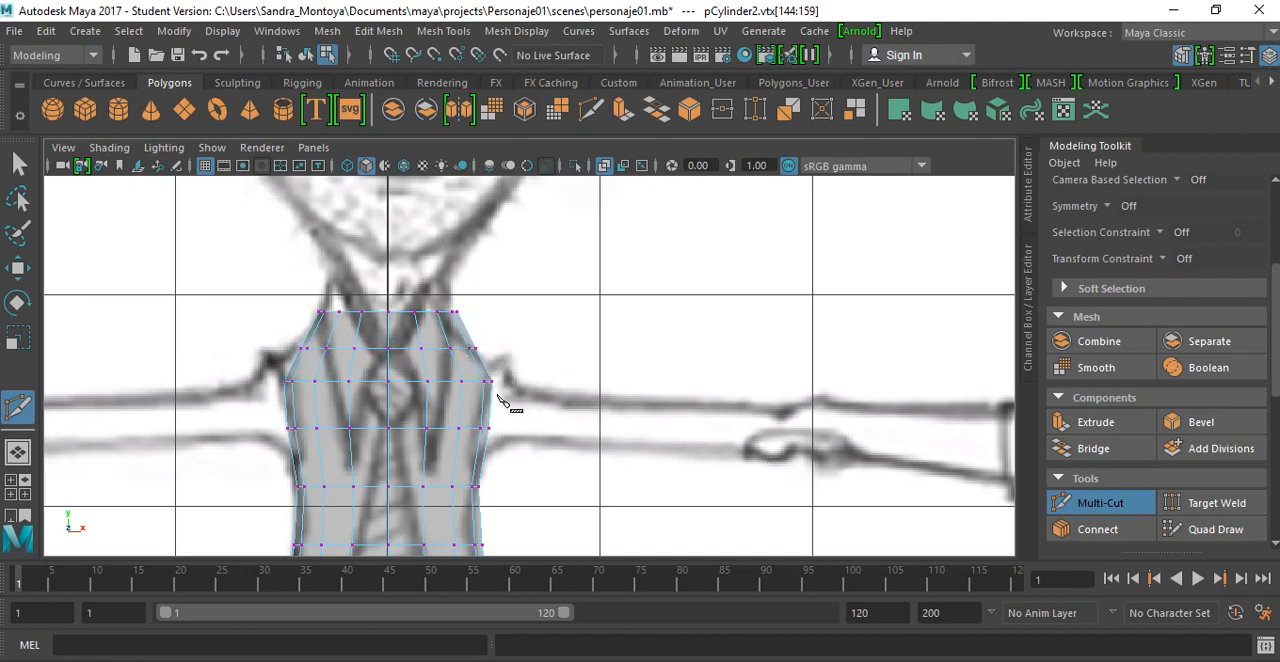
left_click(18, 164)
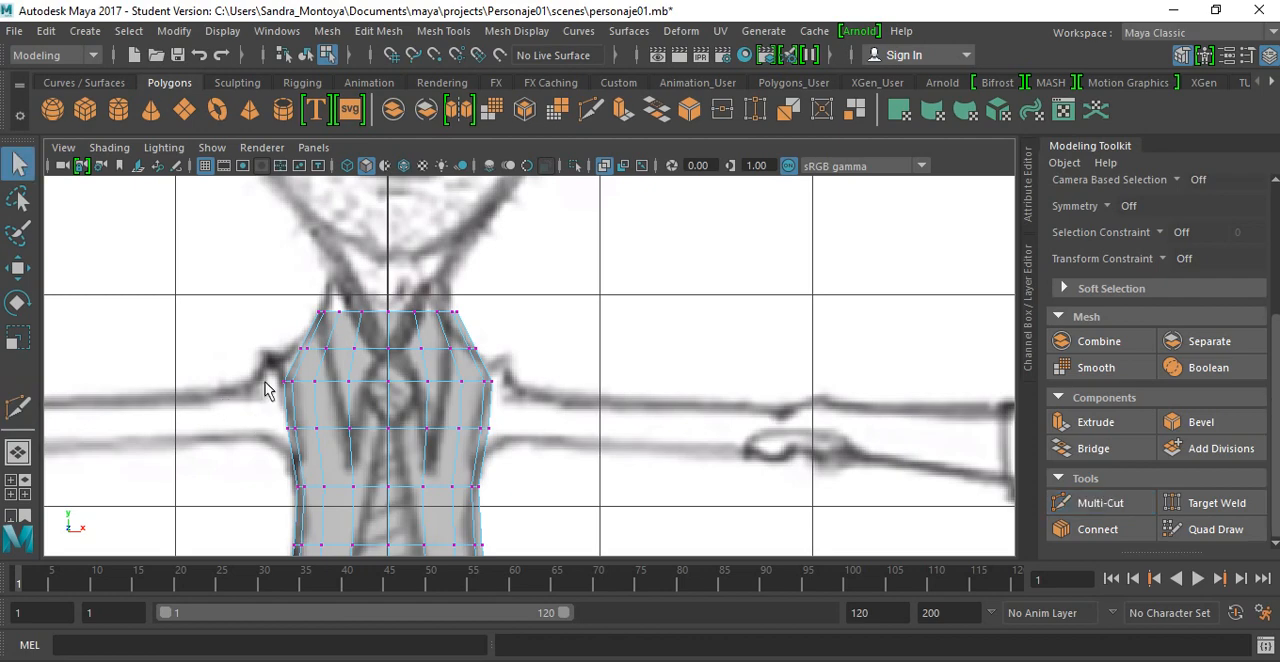
left_click_drag(510, 370, 512, 371)
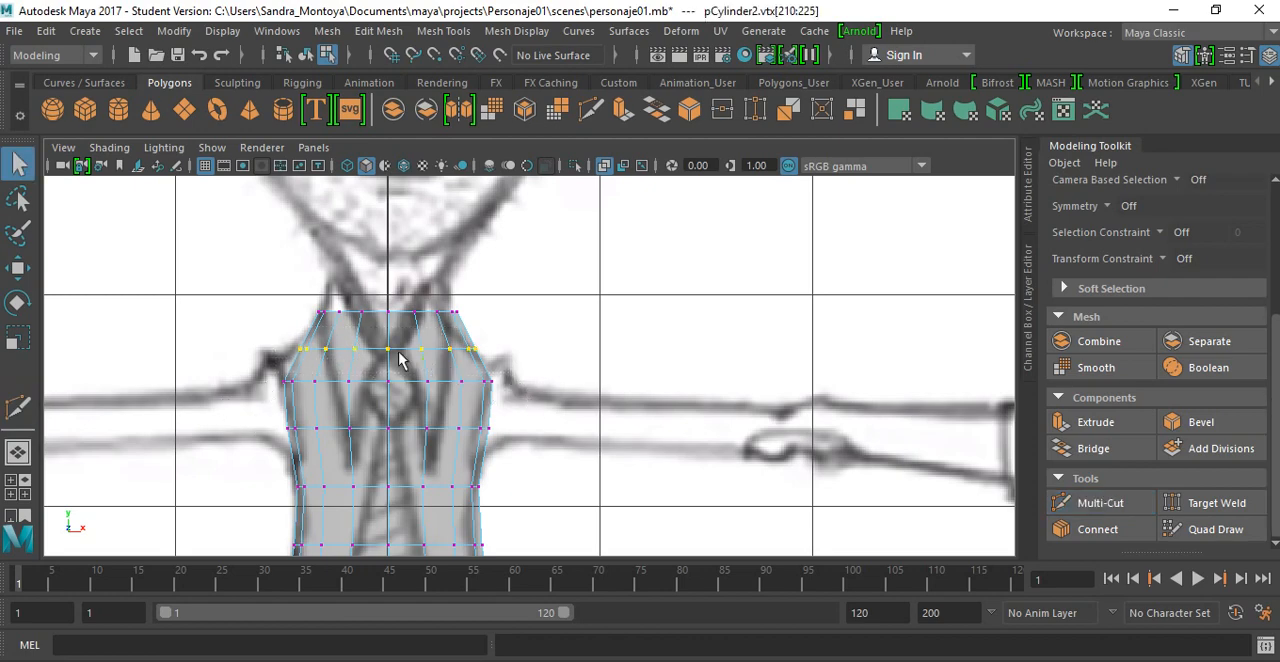
key("r")
left_click_drag(475, 355, 474, 351)
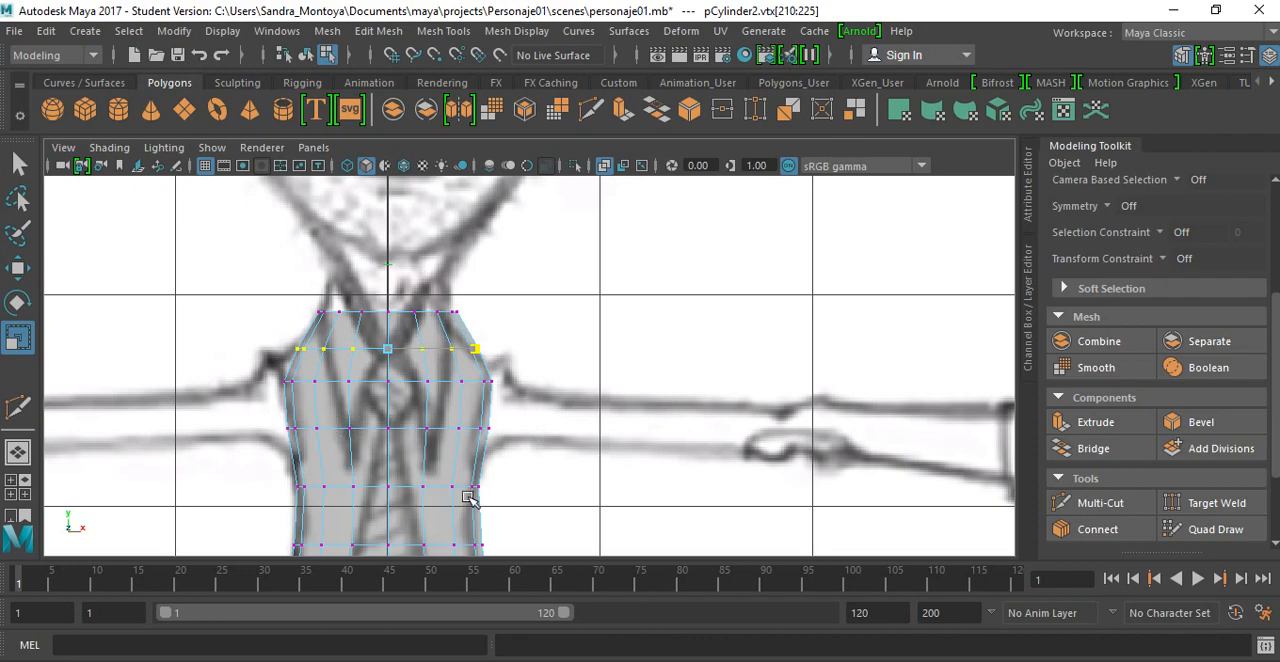
left_click(541, 466)
Step: Curve the torso's bottom edge by lowering progressively smaller groups of its middle vertices, ending with the center one
scroll(551, 437, "down", 6)
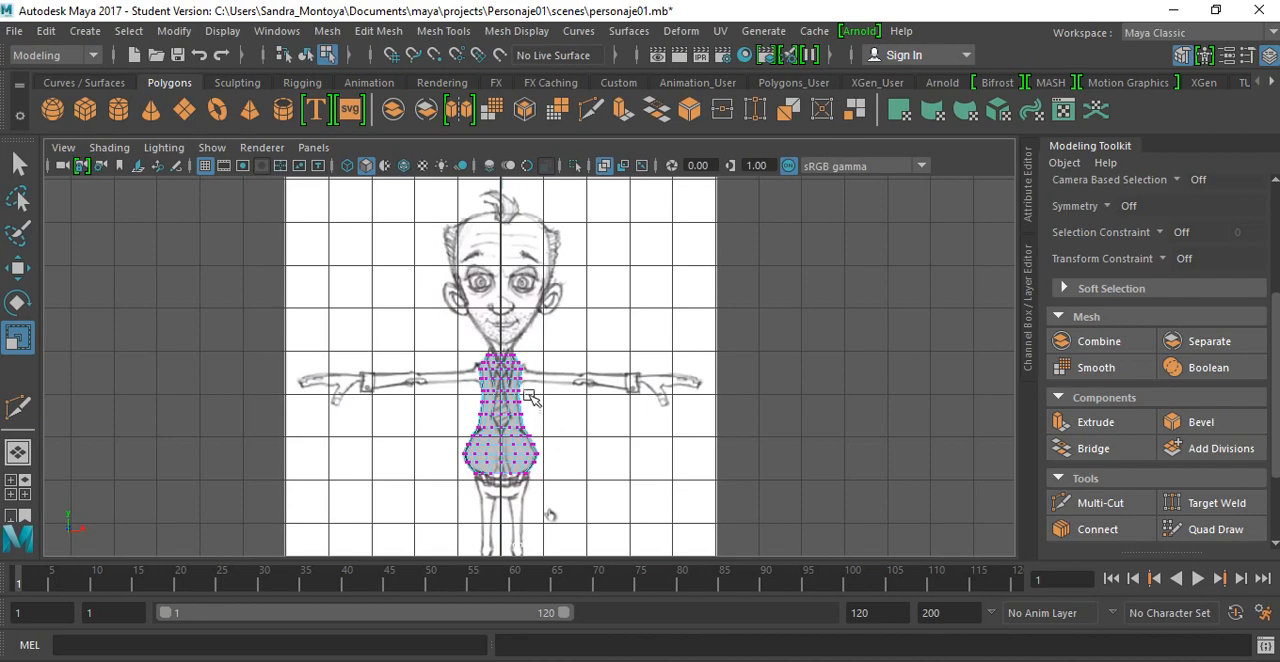
scroll(518, 486, "up", 4)
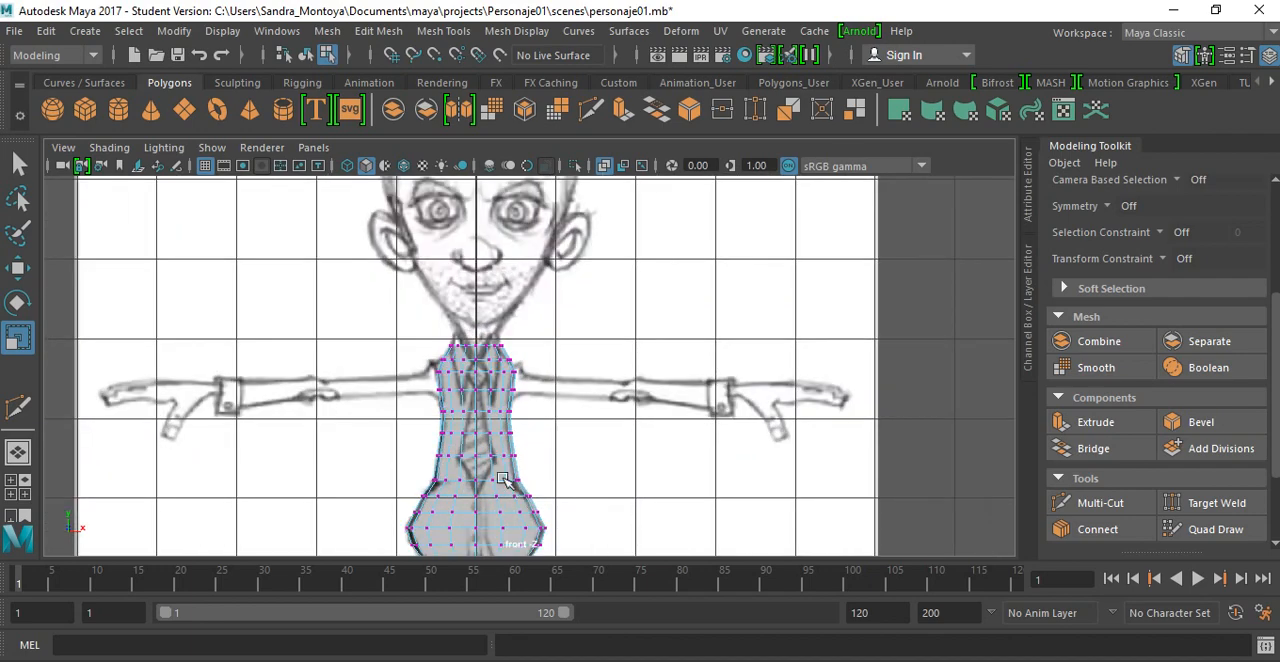
middle_click_drag(503, 480, 500, 317, "alt")
scroll(474, 403, "up", 4)
middle_click_drag(476, 366, 486, 341, "alt")
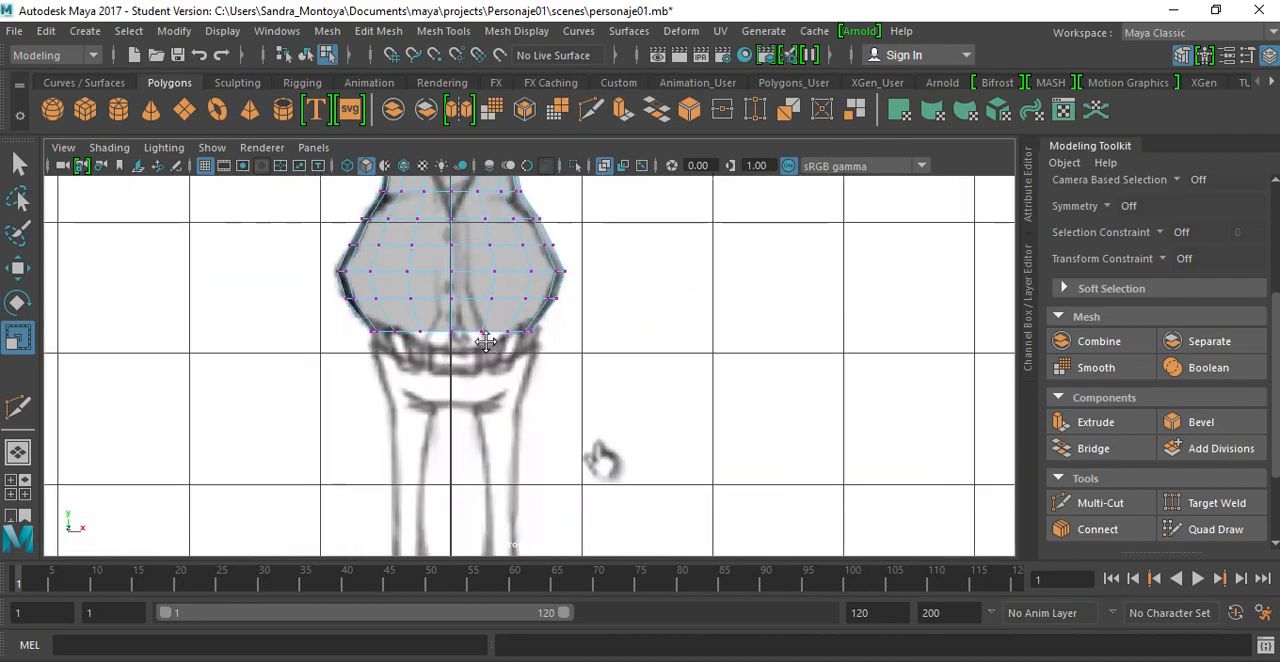
left_click_drag(457, 380, 440, 398, "alt")
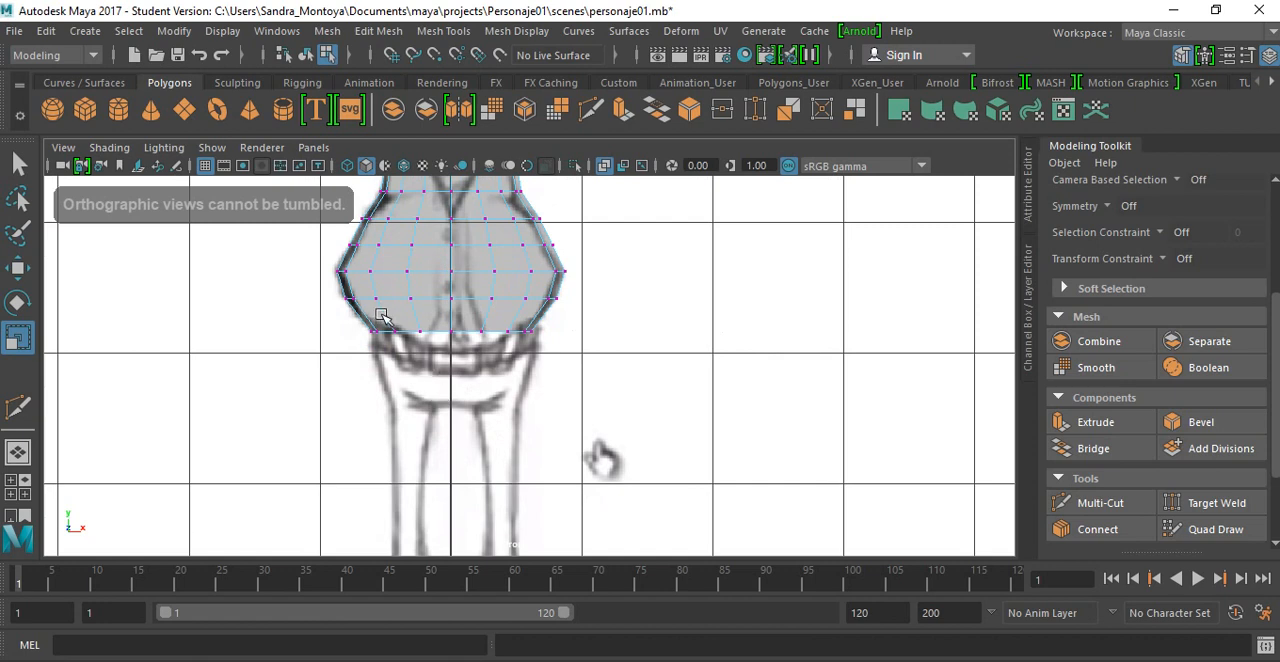
left_click_drag(388, 322, 515, 345)
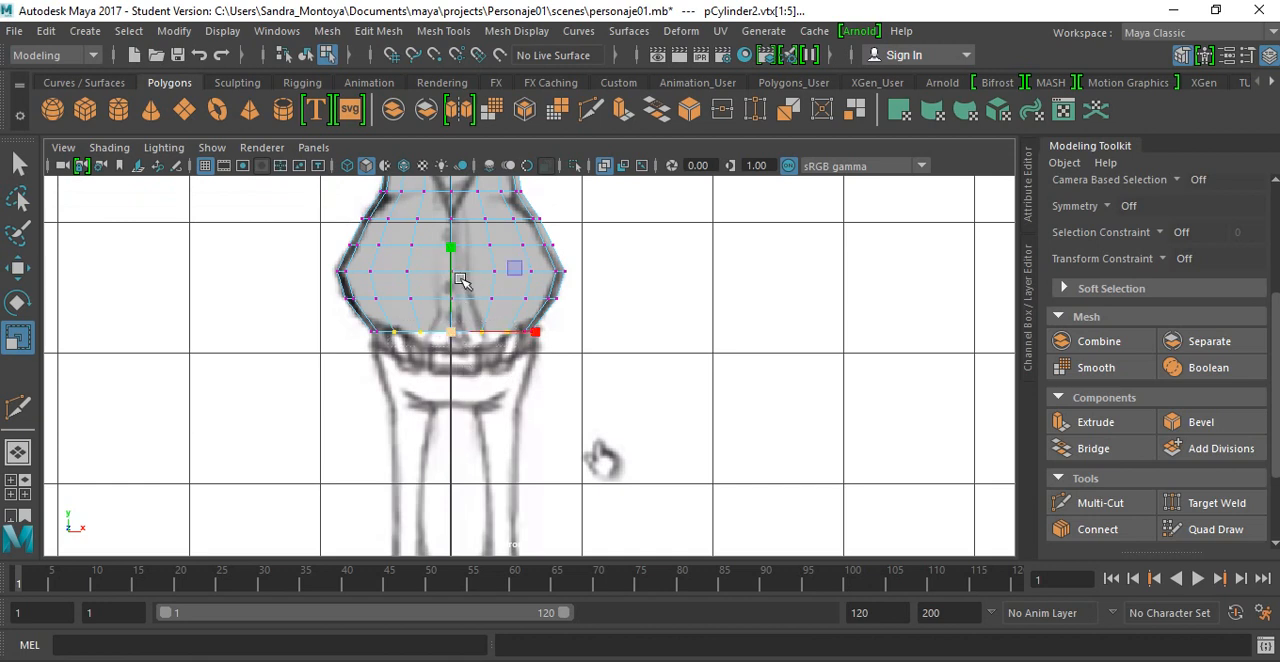
key("w")
left_click_drag(451, 247, 457, 251)
left_click_drag(408, 320, 478, 357)
left_click_drag(451, 251, 455, 257)
left_click_drag(435, 319, 466, 354)
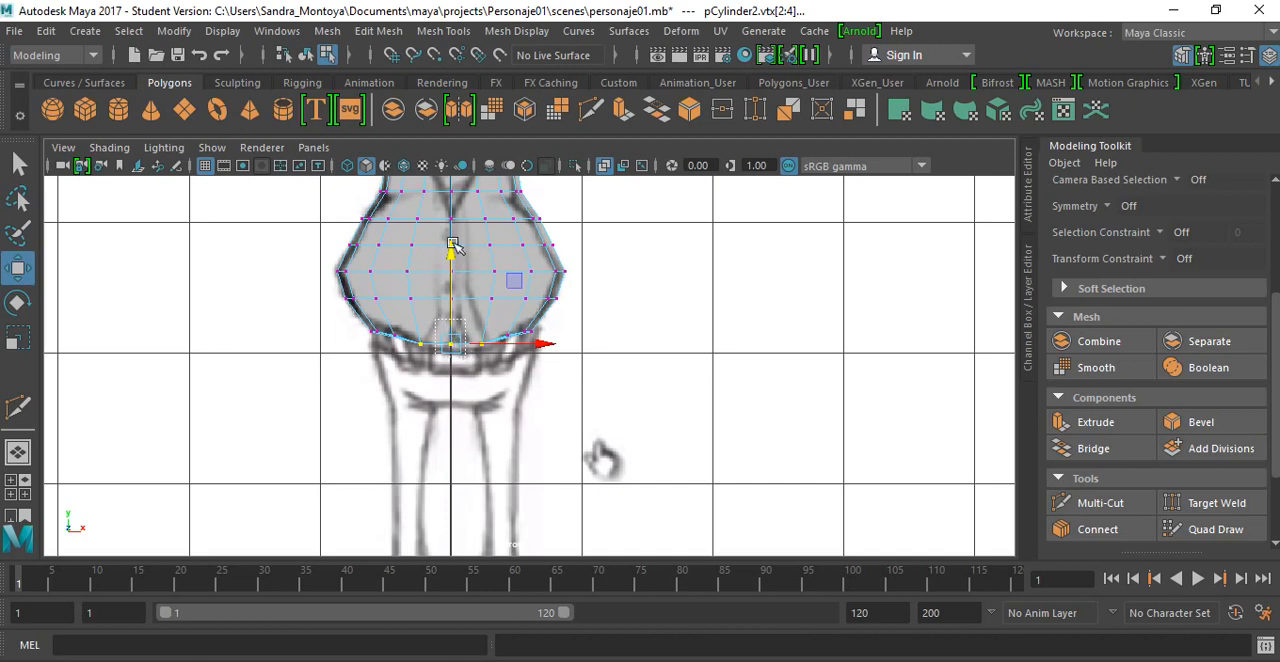
left_click_drag(452, 245, 453, 257)
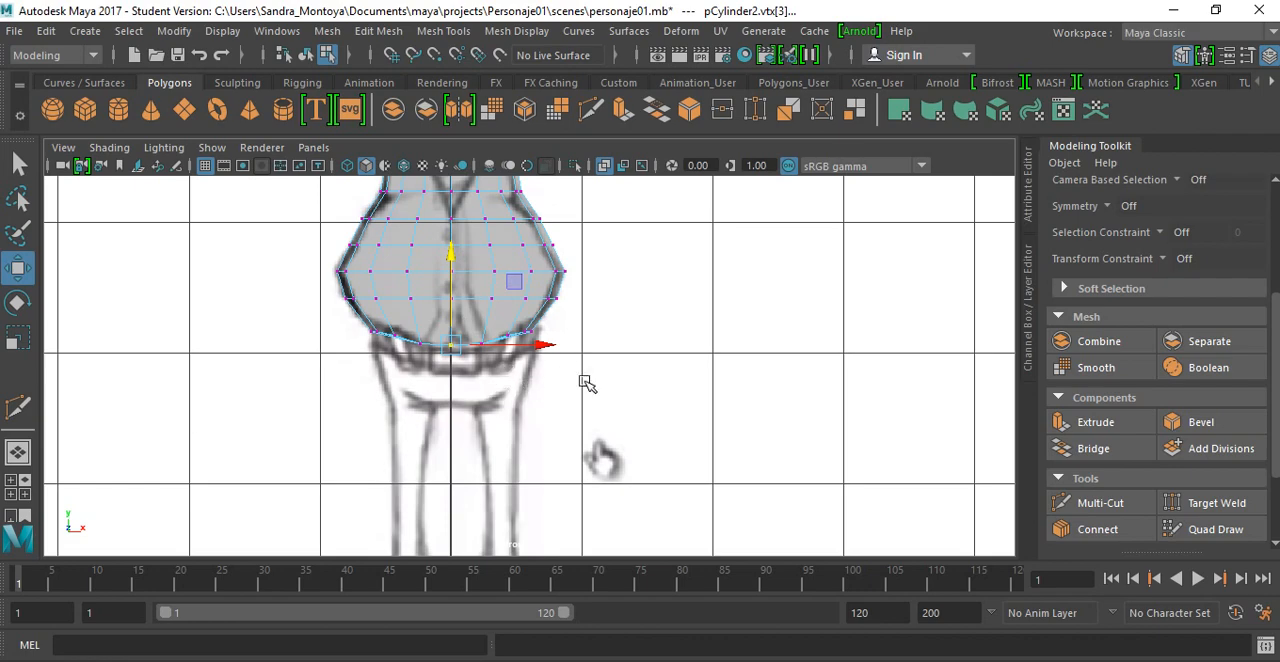
Step: Check the torso against the side and front references, previewing the smoothed mesh in the front view
middle_click_drag(551, 312, 480, 427, "alt")
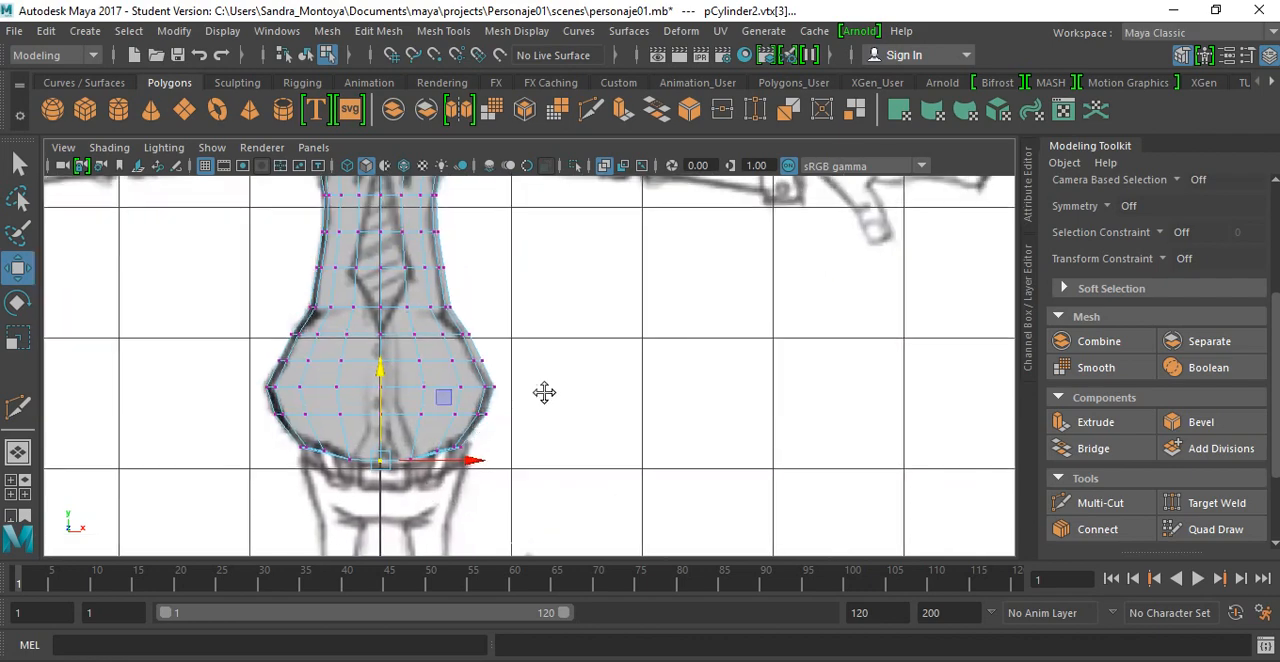
key("space")
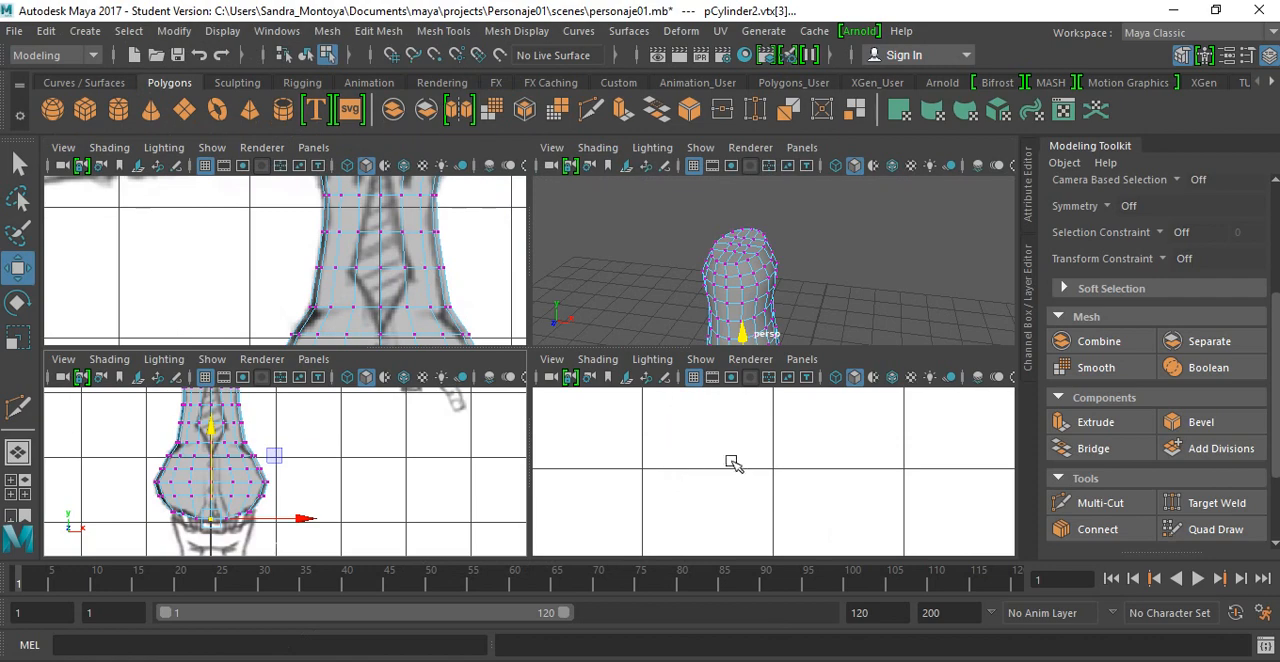
key("space")
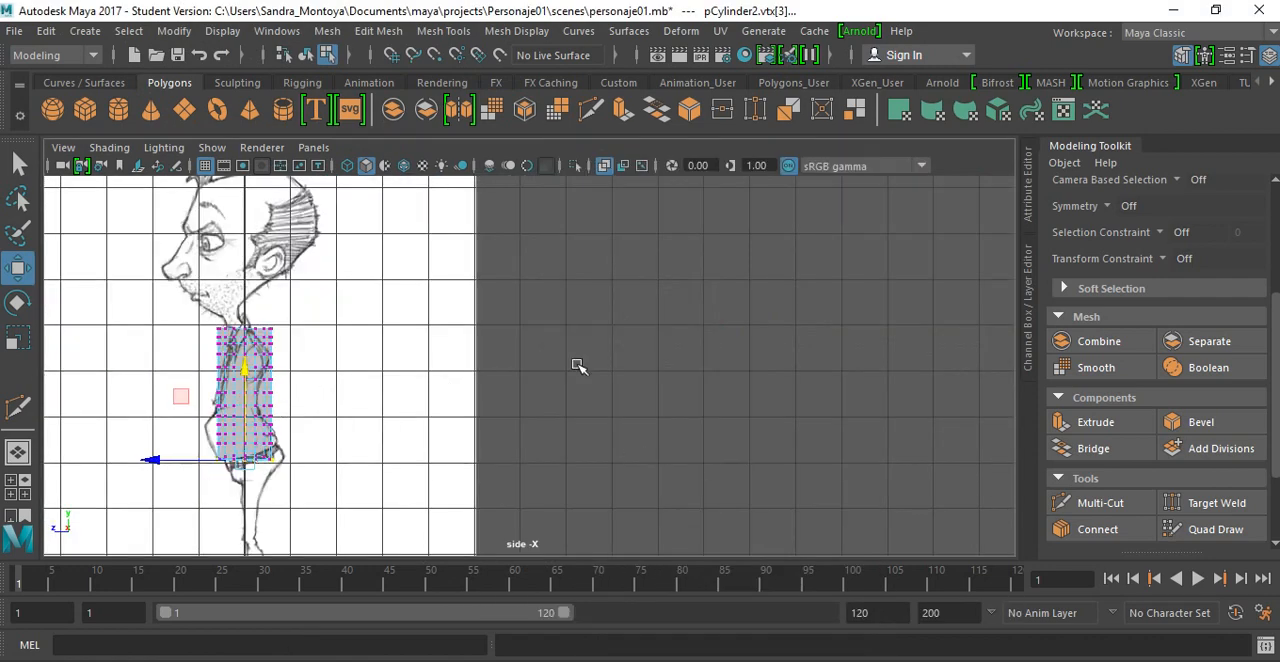
scroll(538, 398, "up", 3)
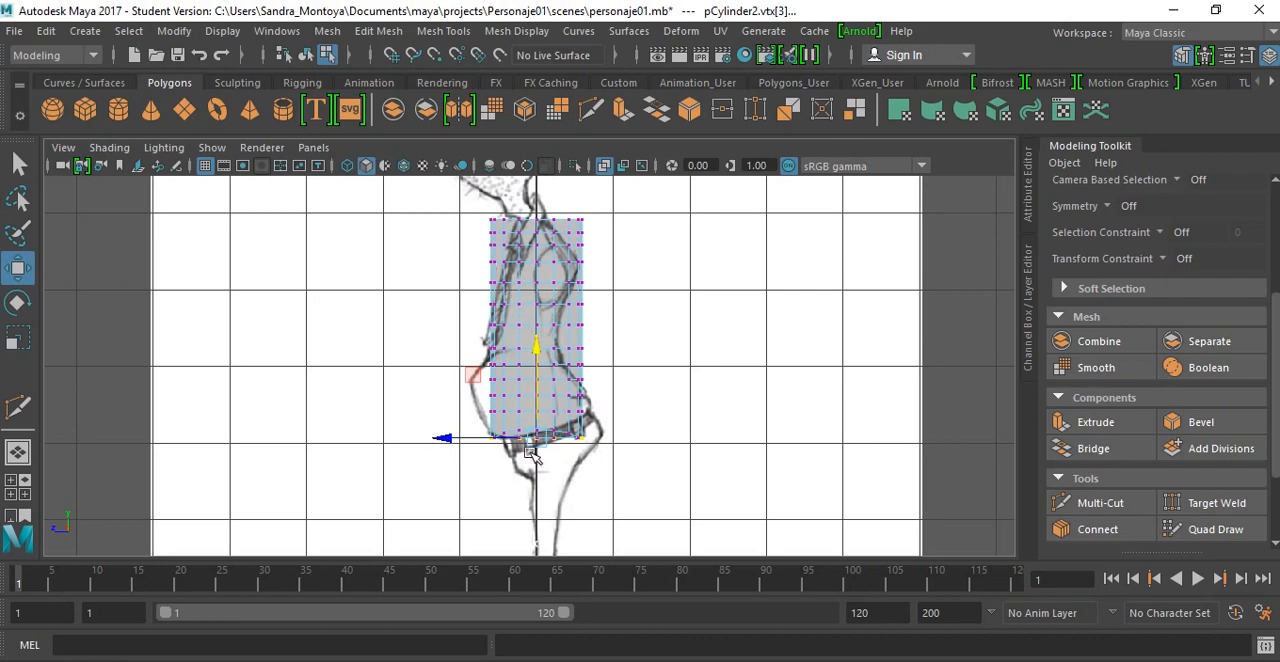
key("space")
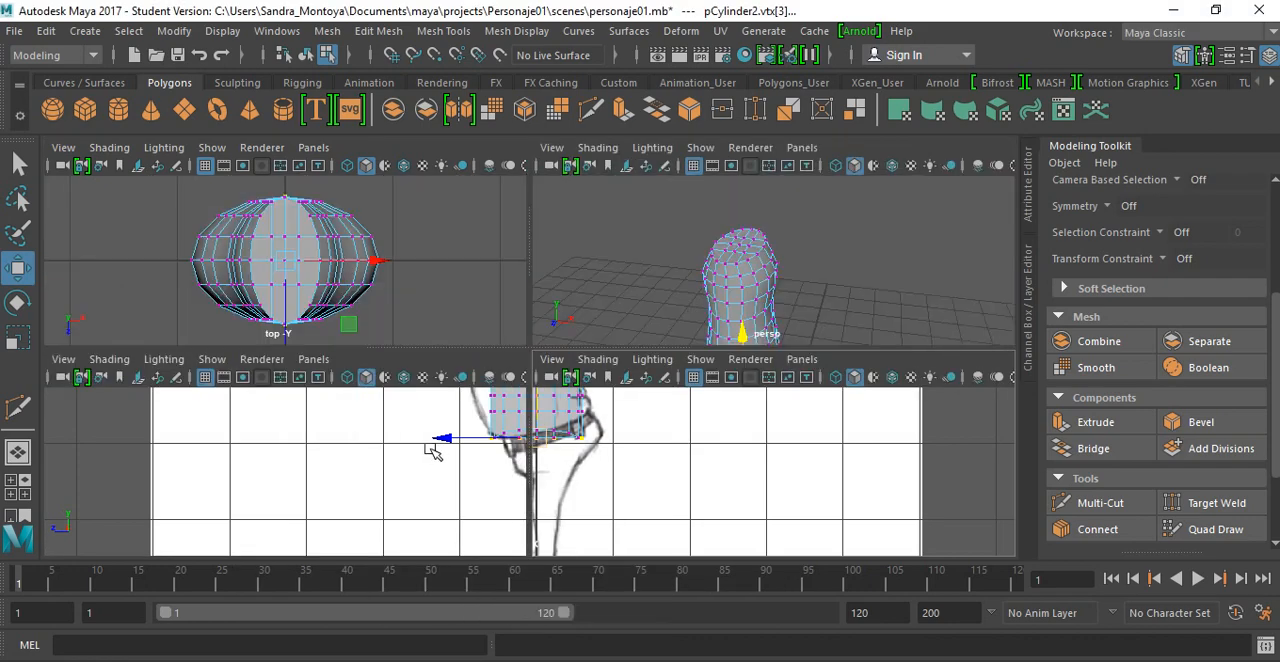
key("space")
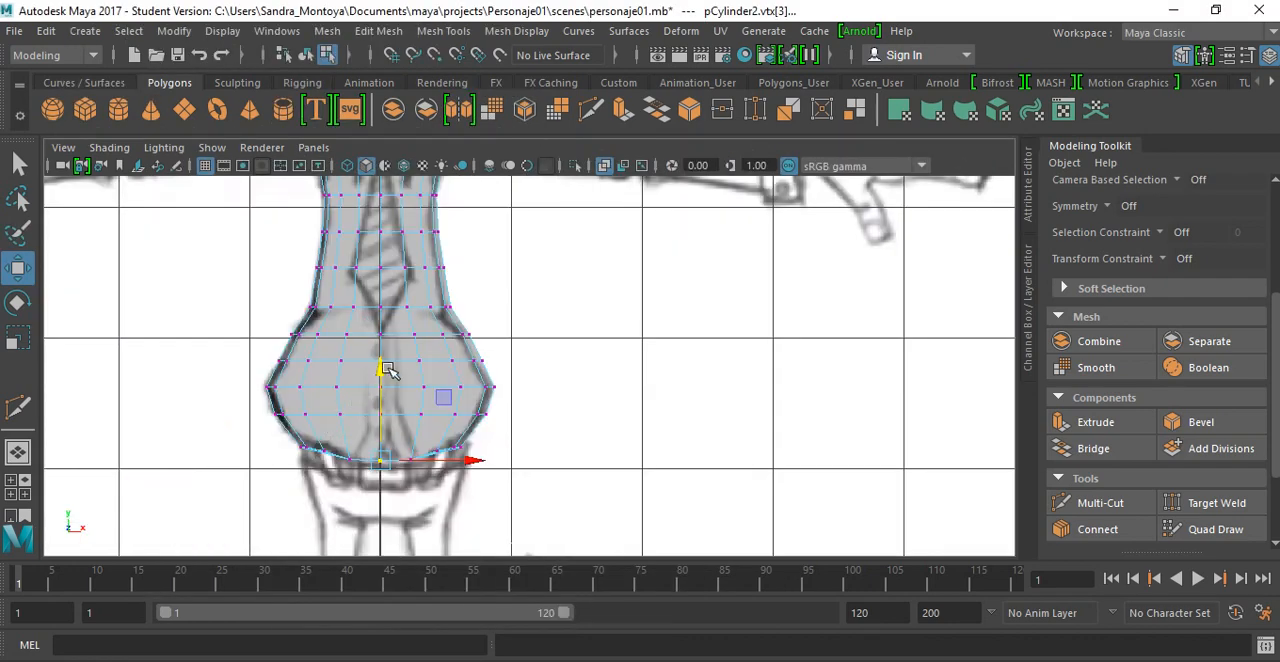
middle_click_drag(403, 349, 543, 430, "alt")
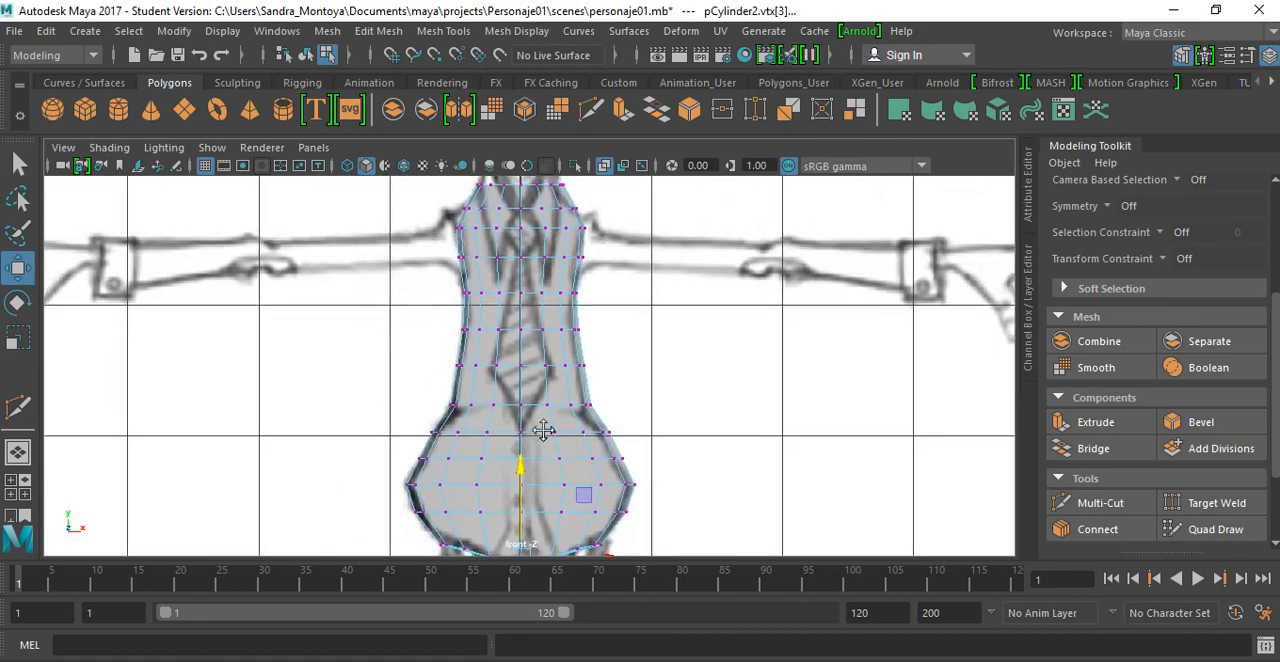
scroll(543, 430, "down", 4)
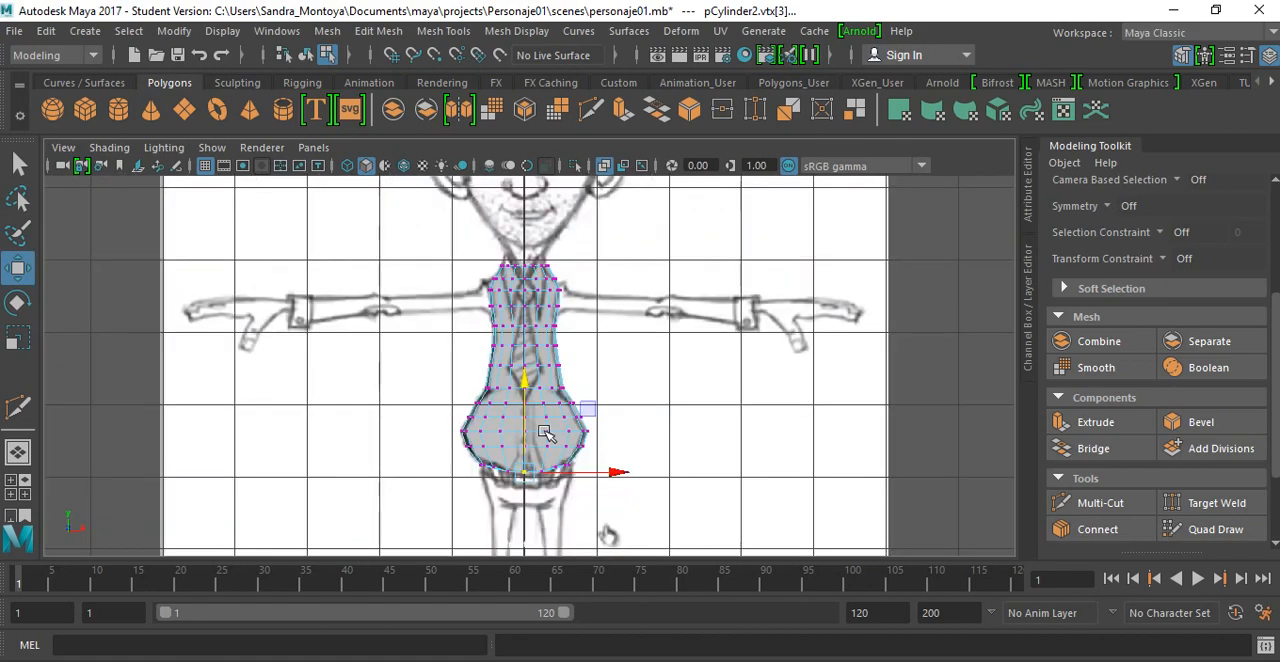
key("3")
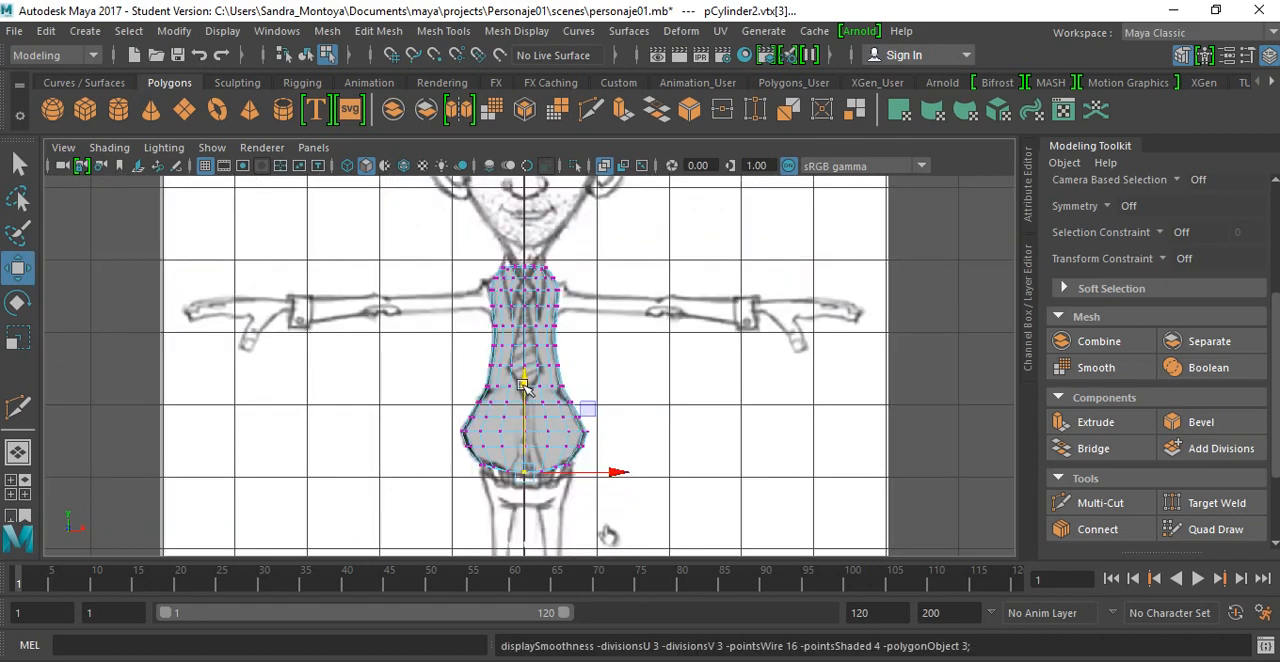
key("1")
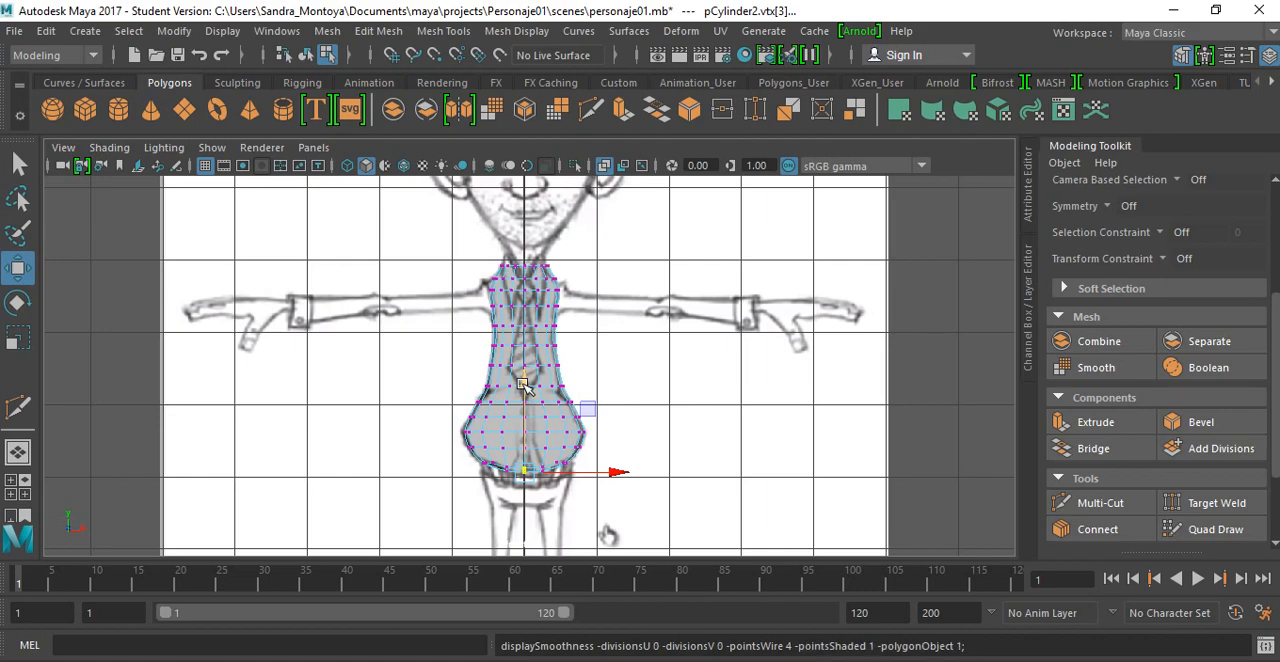
key("3")
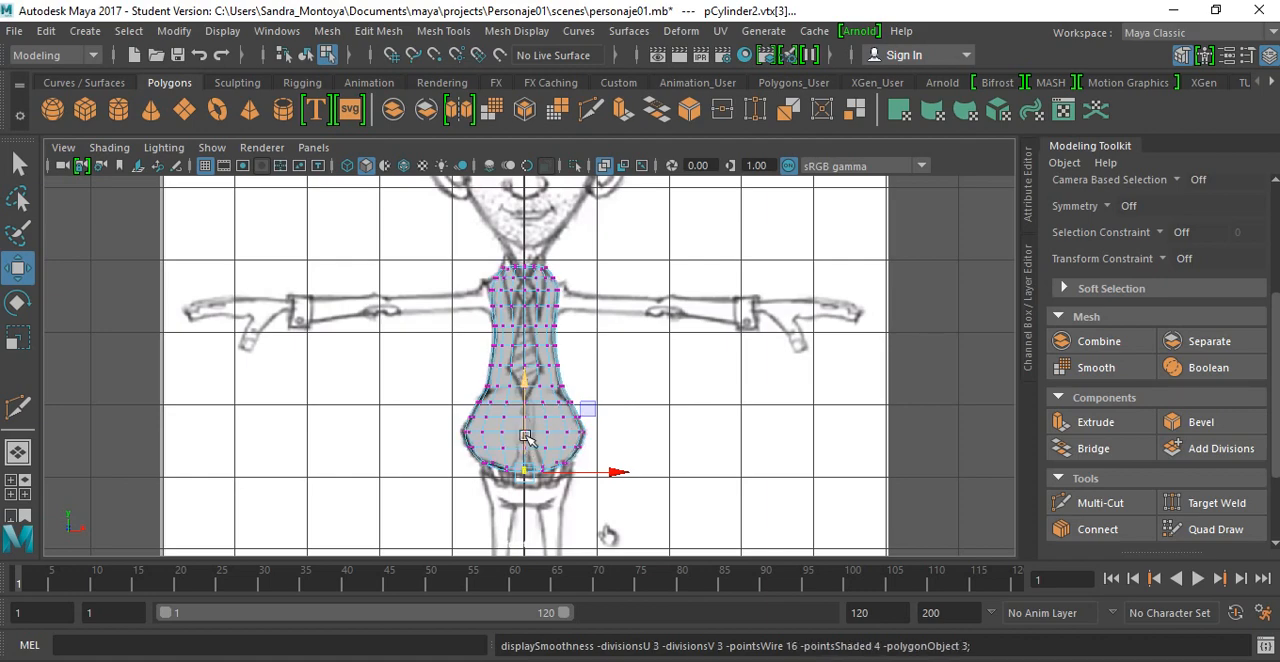
key("1")
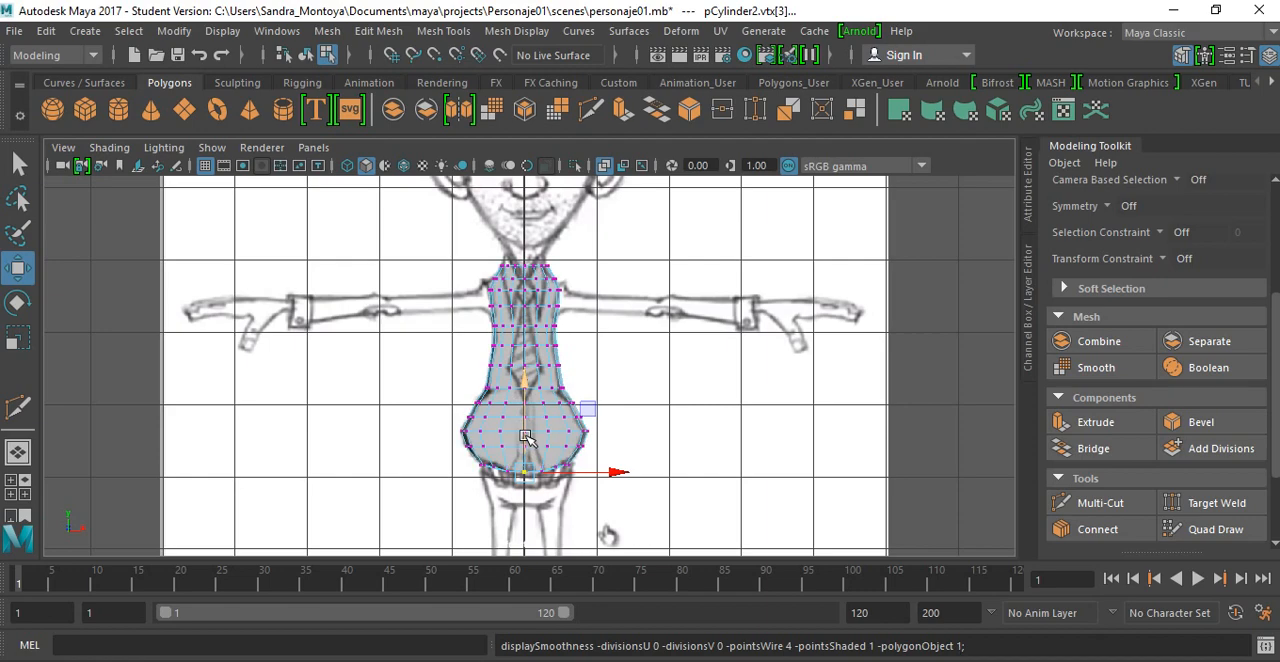
Step: In the side view, narrow the top three vertex rows of the torso in depth to approach the drawn neckline
key("space")
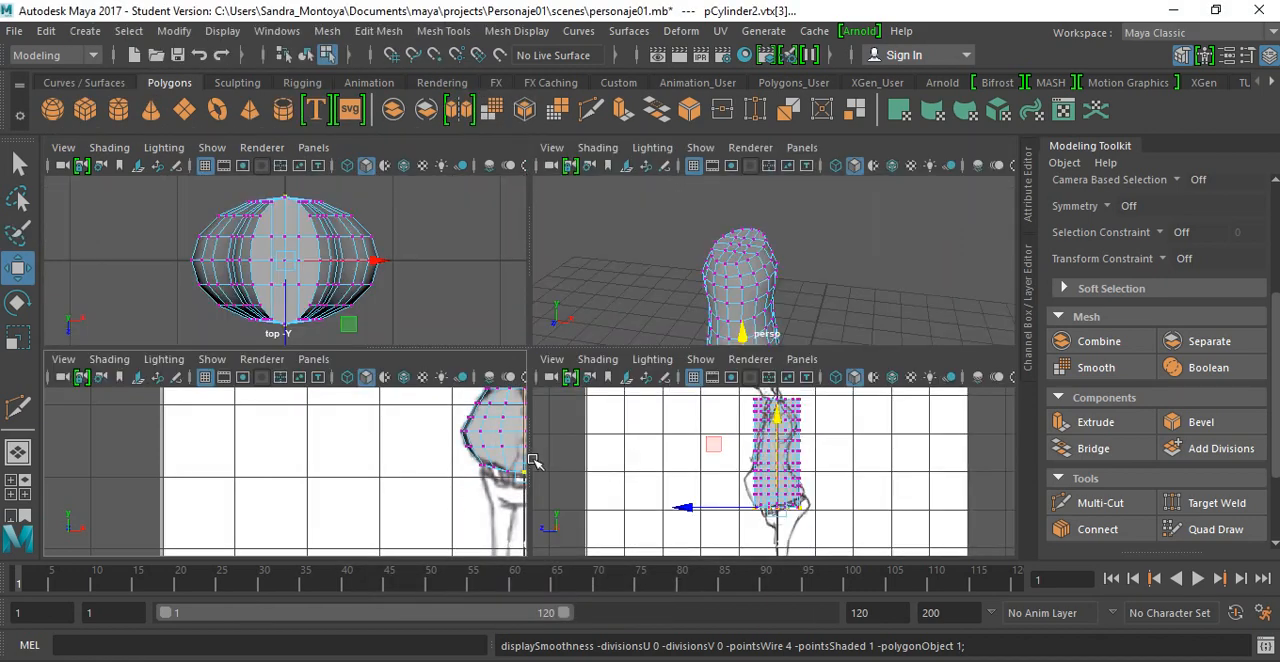
key("space")
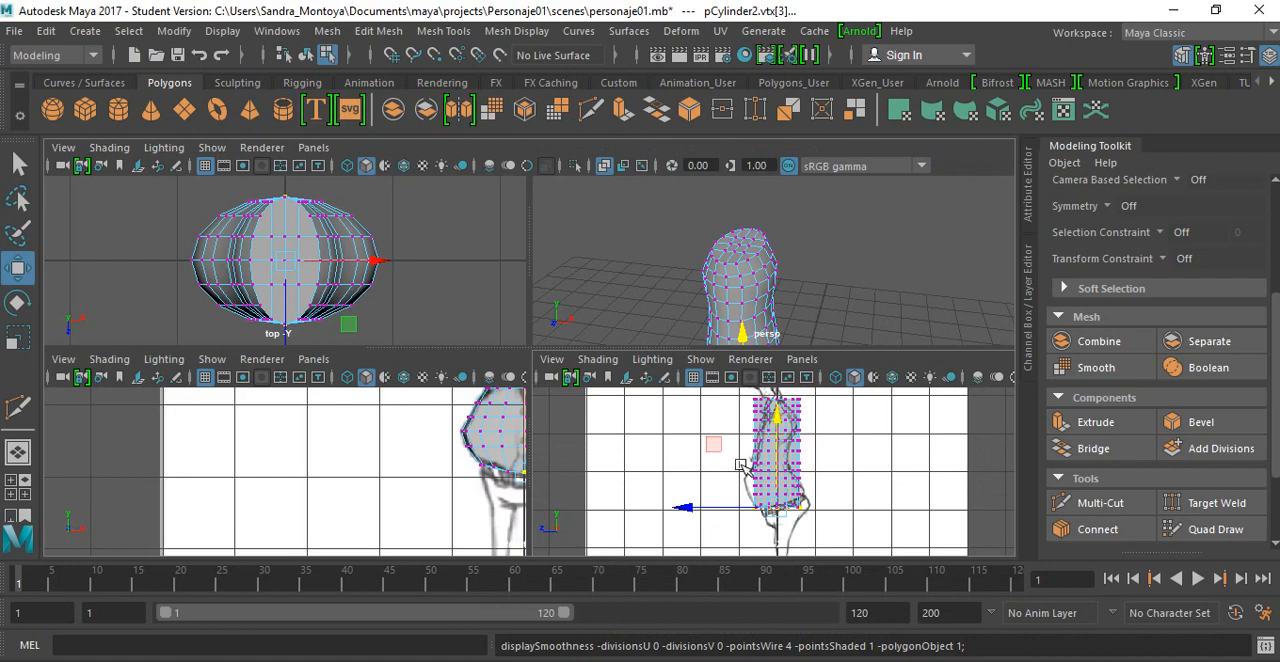
key("space")
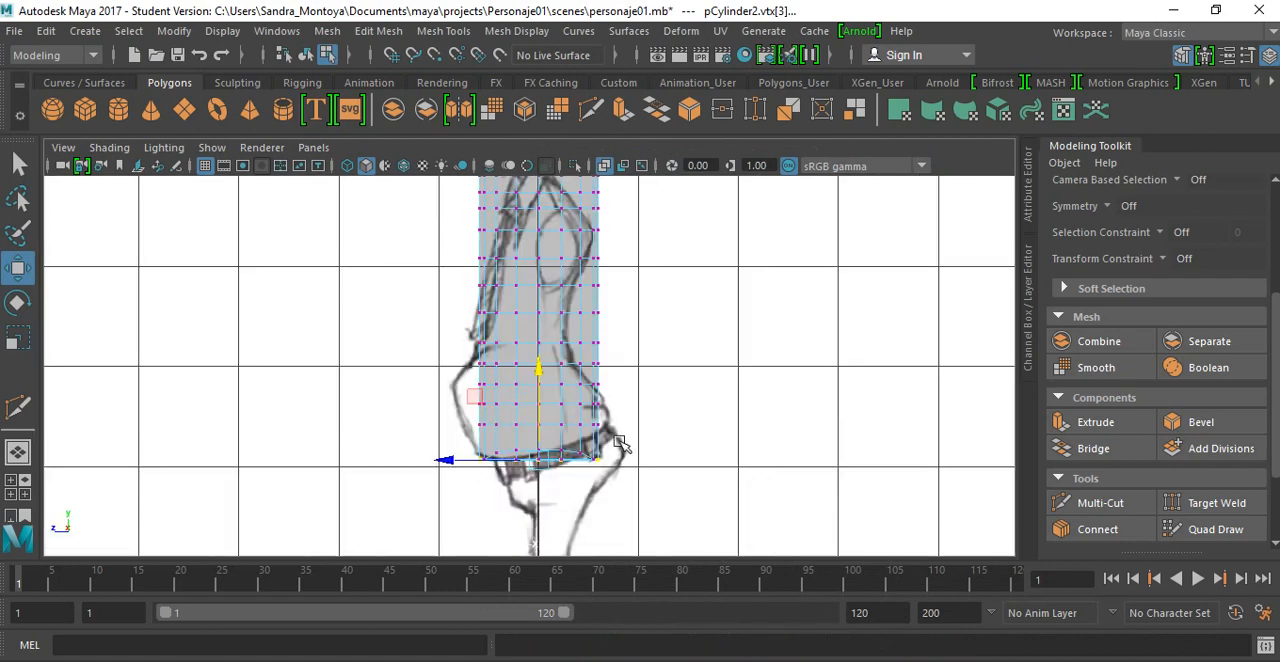
mouse_move(617, 394)
middle_mouse_down("alt")
mouse_move(575, 452)
mouse_move(555, 454)
middle_mouse_up("alt")
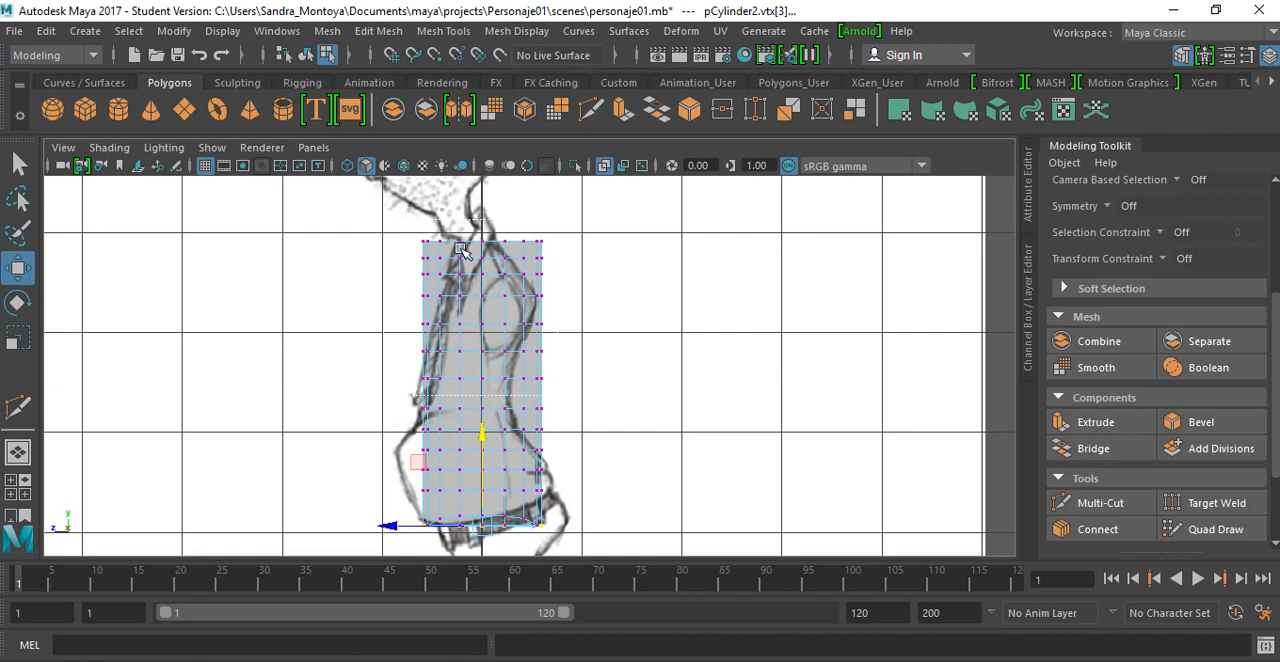
left_click_drag(461, 248, 604, 280)
left_click(370, 217)
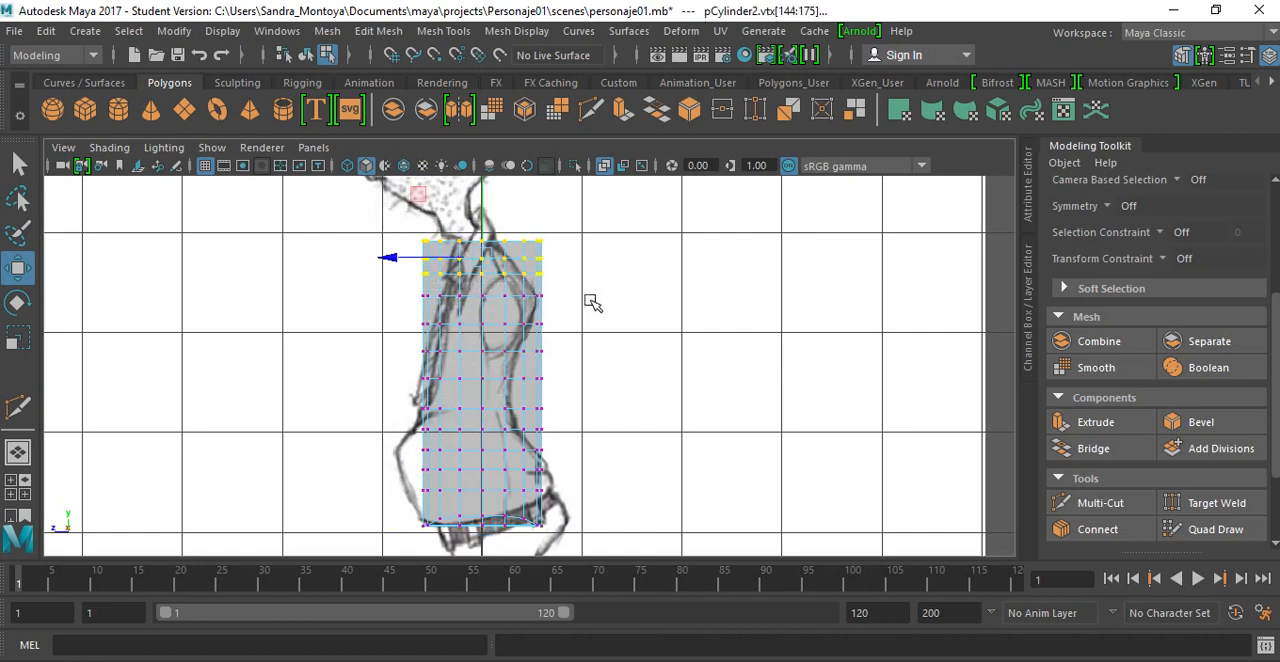
key("r")
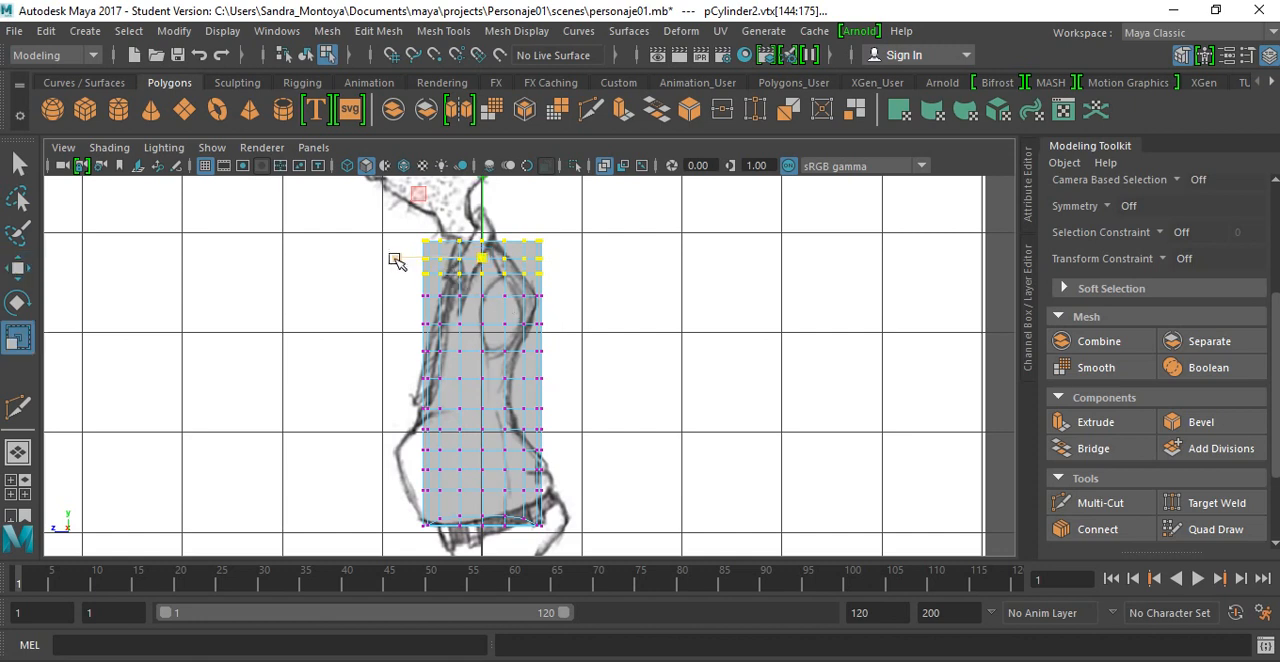
left_click_drag(400, 262, 416, 266)
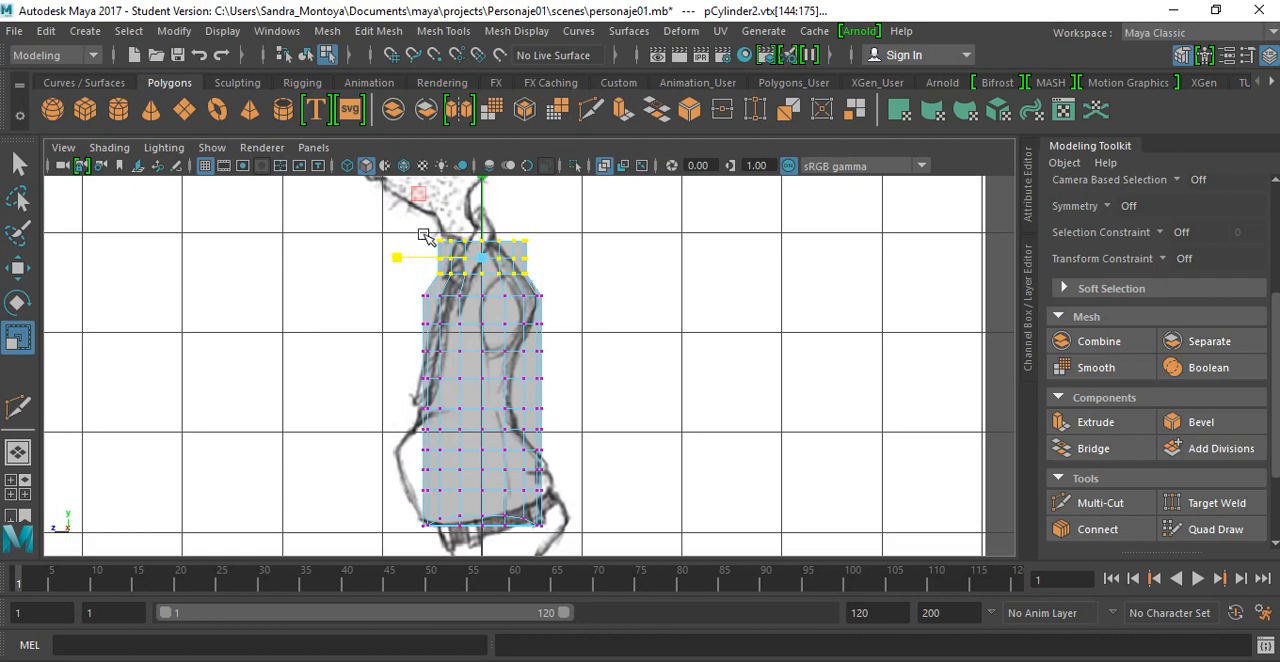
Step: Taper the top two vertex rows further in depth and shift the top row slightly forward to fit the drawn neck
scroll(420, 232, "up", 2)
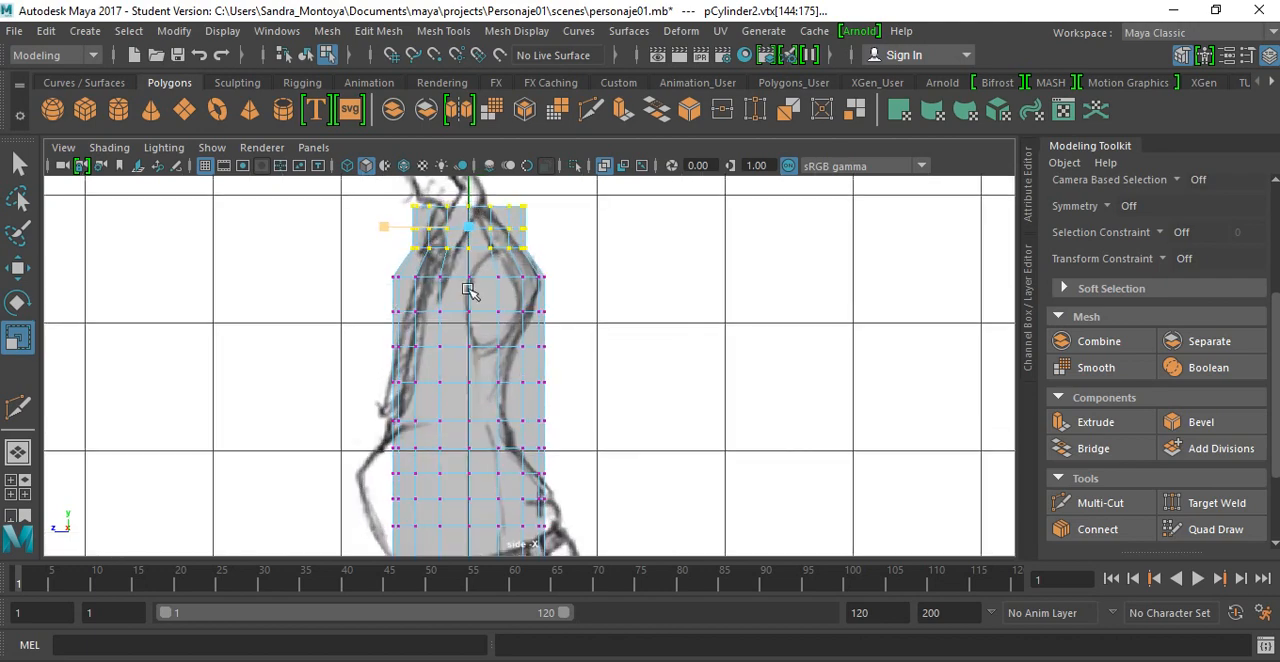
scroll(470, 290, "up", 2)
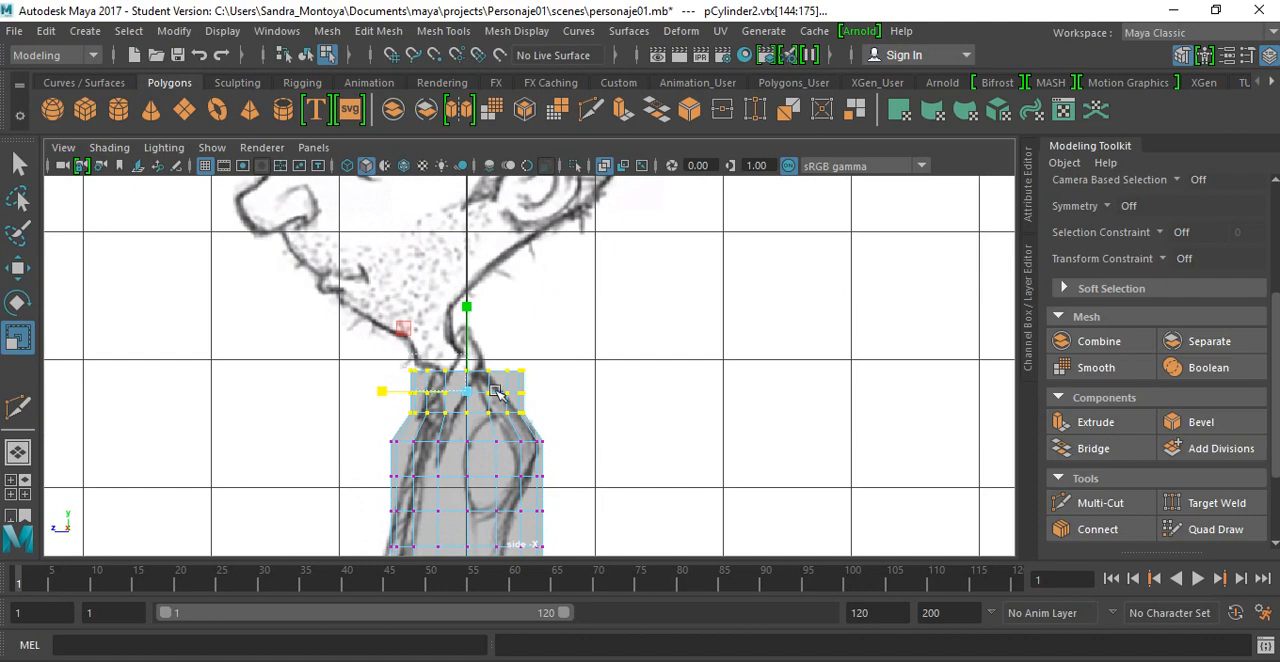
left_click_drag(557, 405, 416, 360, "ctrl")
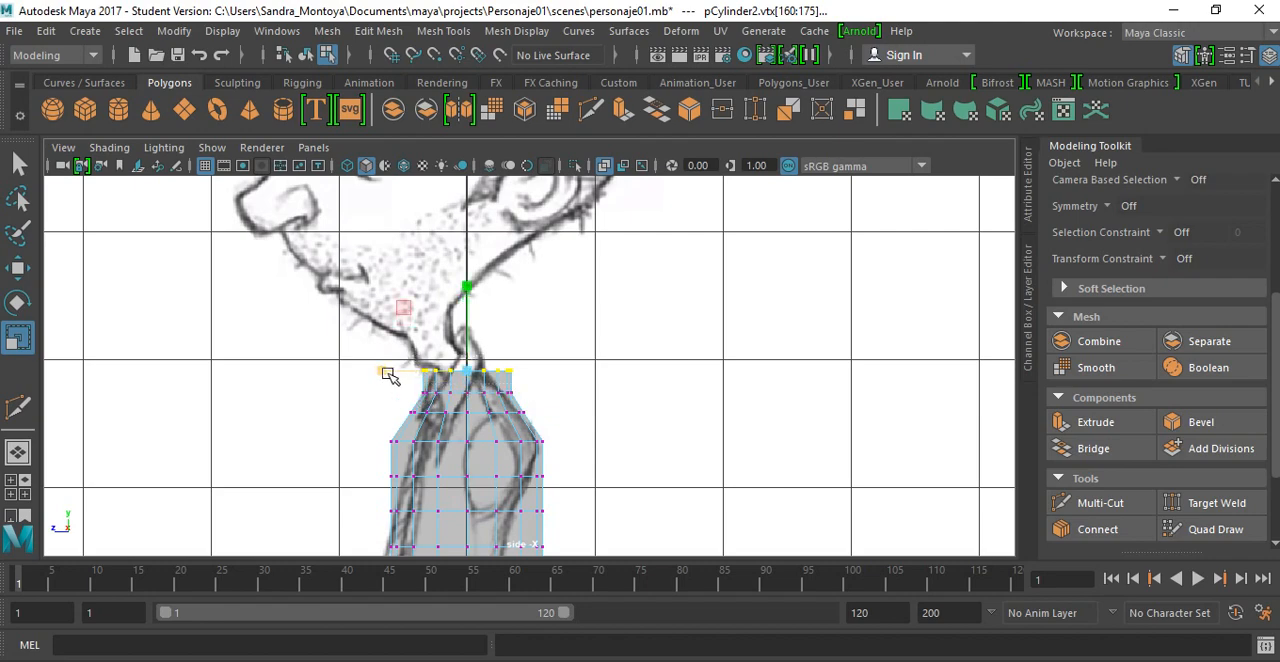
left_click_drag(387, 372, 398, 374)
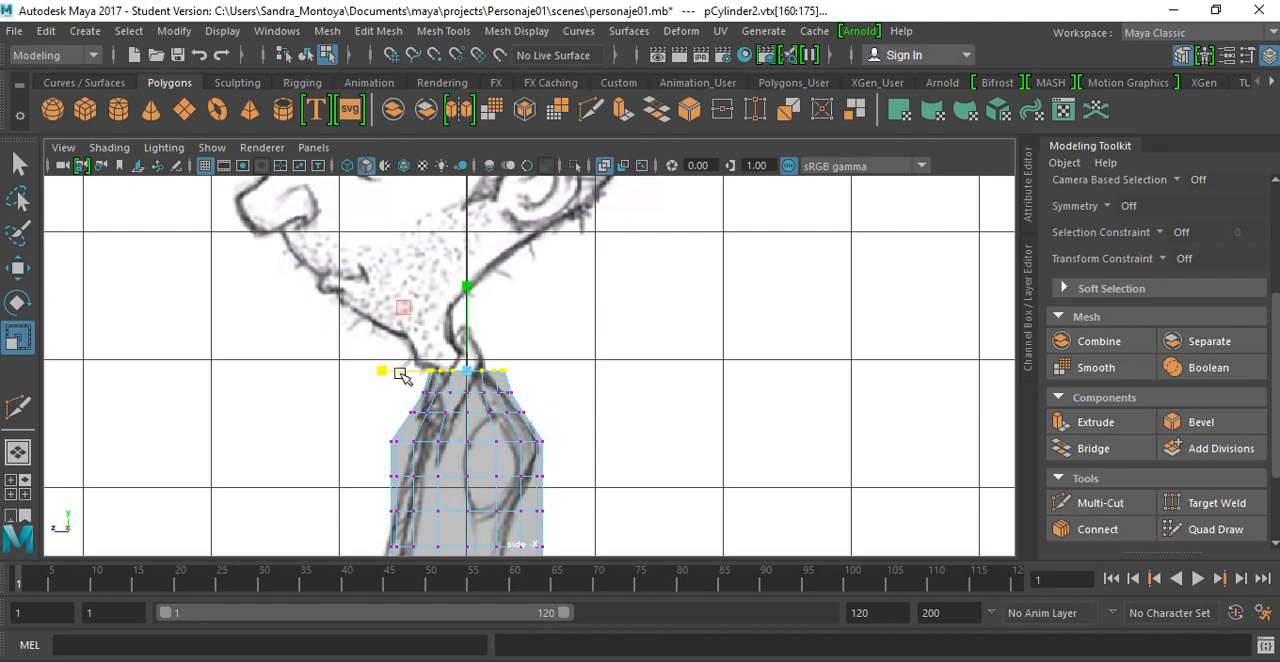
key("w")
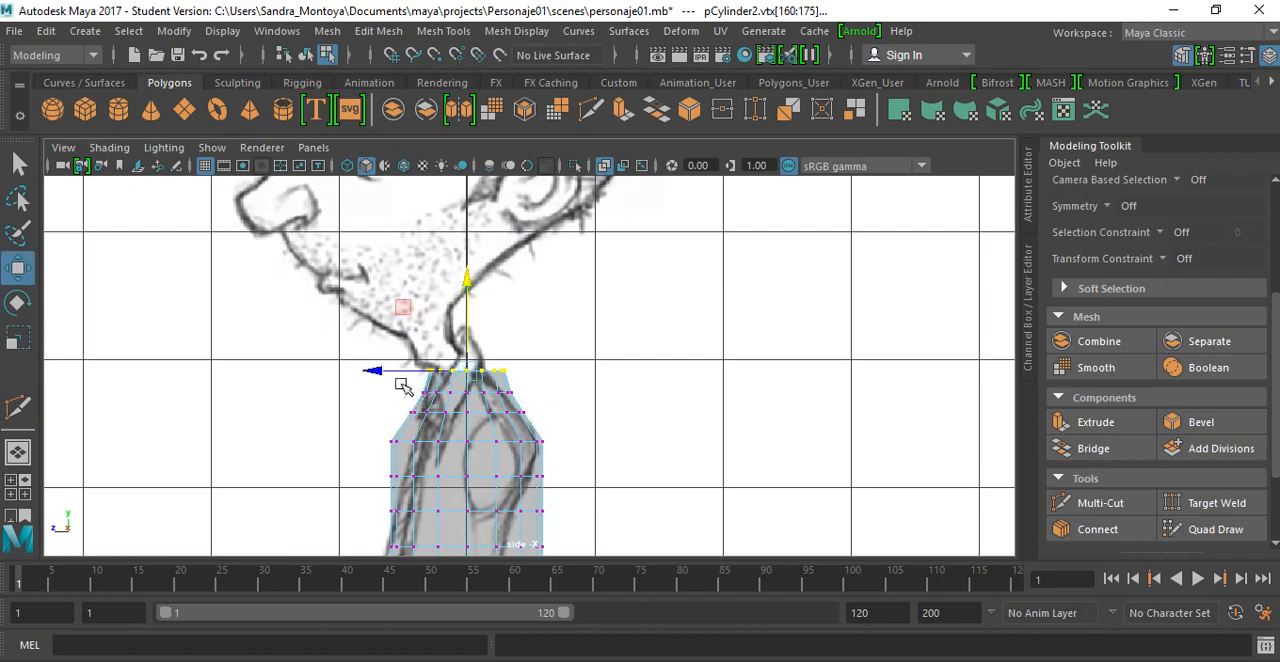
left_click_drag(377, 375, 370, 373)
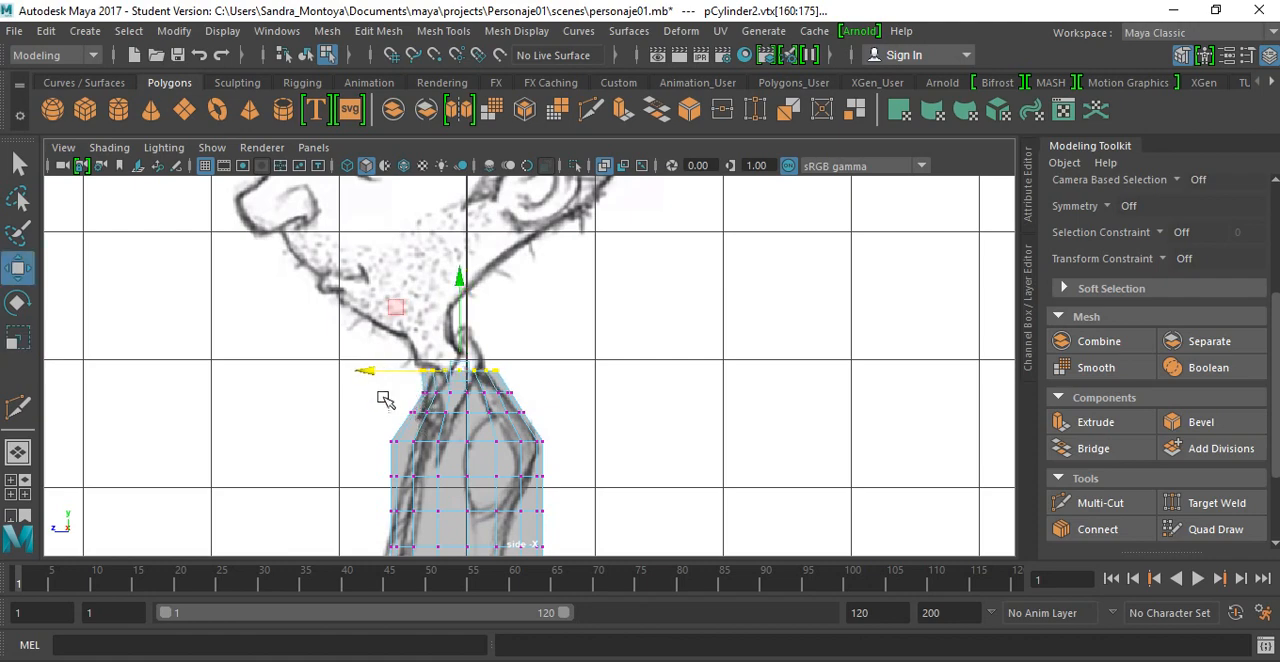
Step: Move the front vertices of the fourth and third rows from the top slightly backward to follow the drawn upper chest
middle_click_drag(515, 377, 514, 290, "alt")
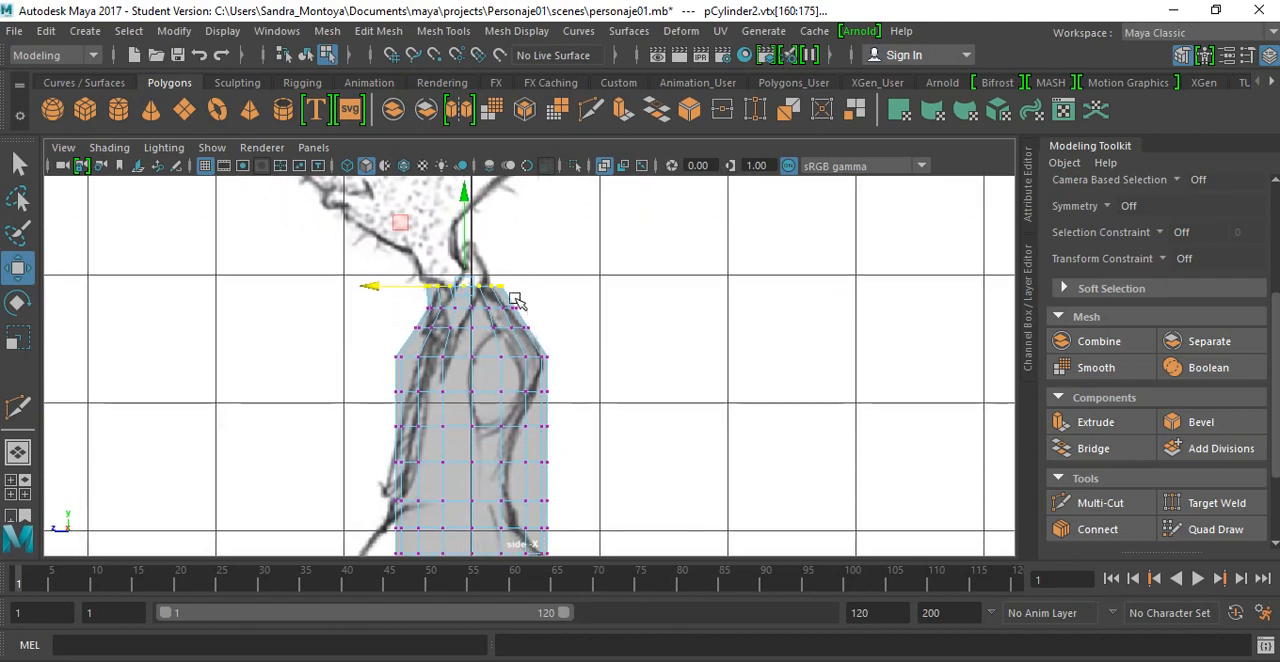
left_click_drag(398, 342, 466, 380)
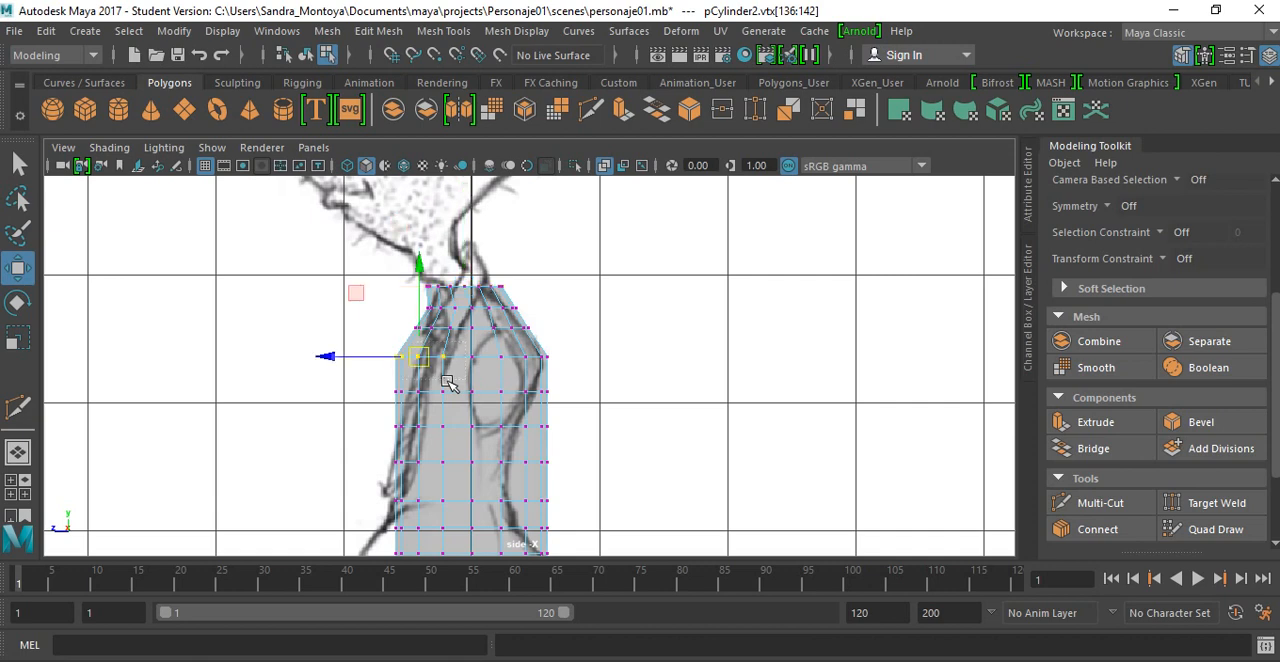
left_click_drag(329, 360, 337, 358)
left_click_drag(393, 323, 465, 345)
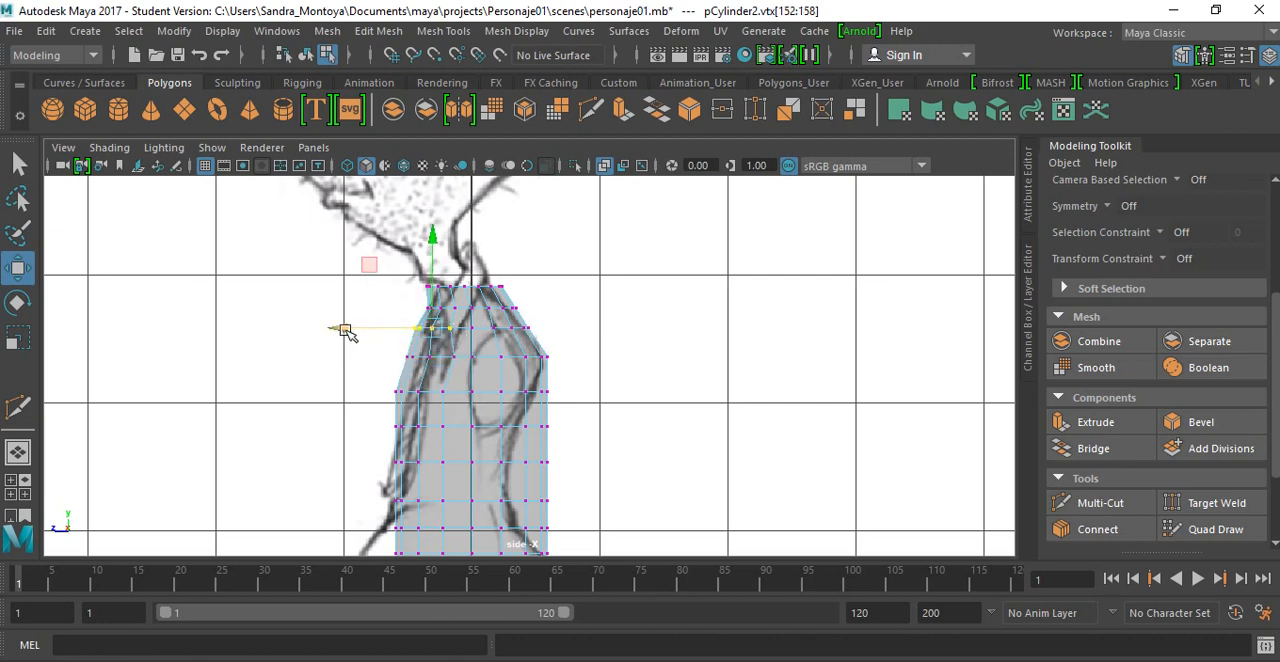
left_click_drag(341, 332, 346, 332)
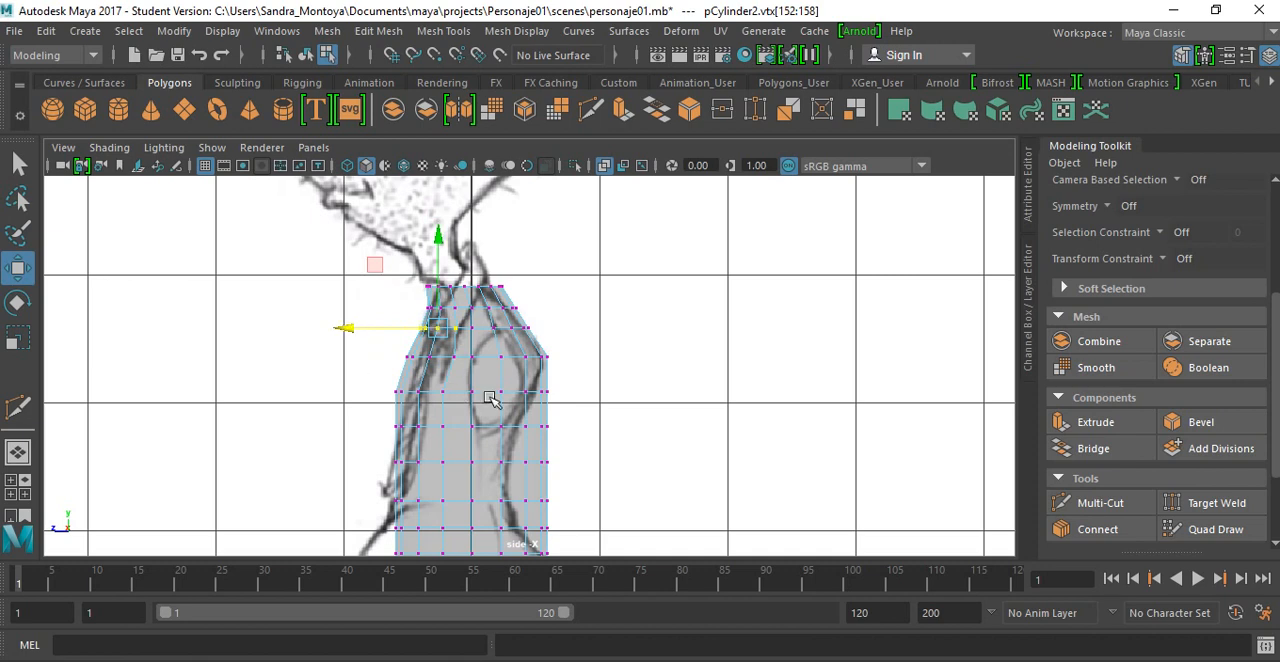
Step: Pull the front vertices of the fourth to sixth rows from the top backward until they follow the side reference's chest line
middle_click_drag(548, 378, 540, 316, "alt")
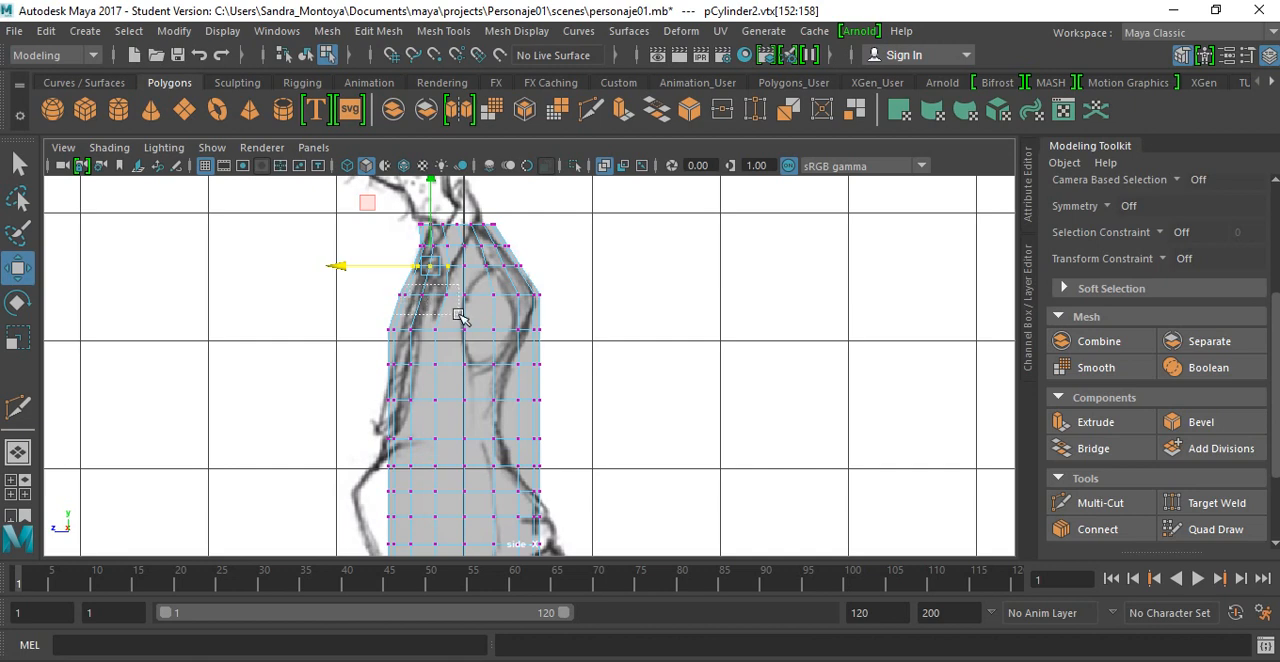
key("Down")
left_click_drag(336, 296, 443, 370)
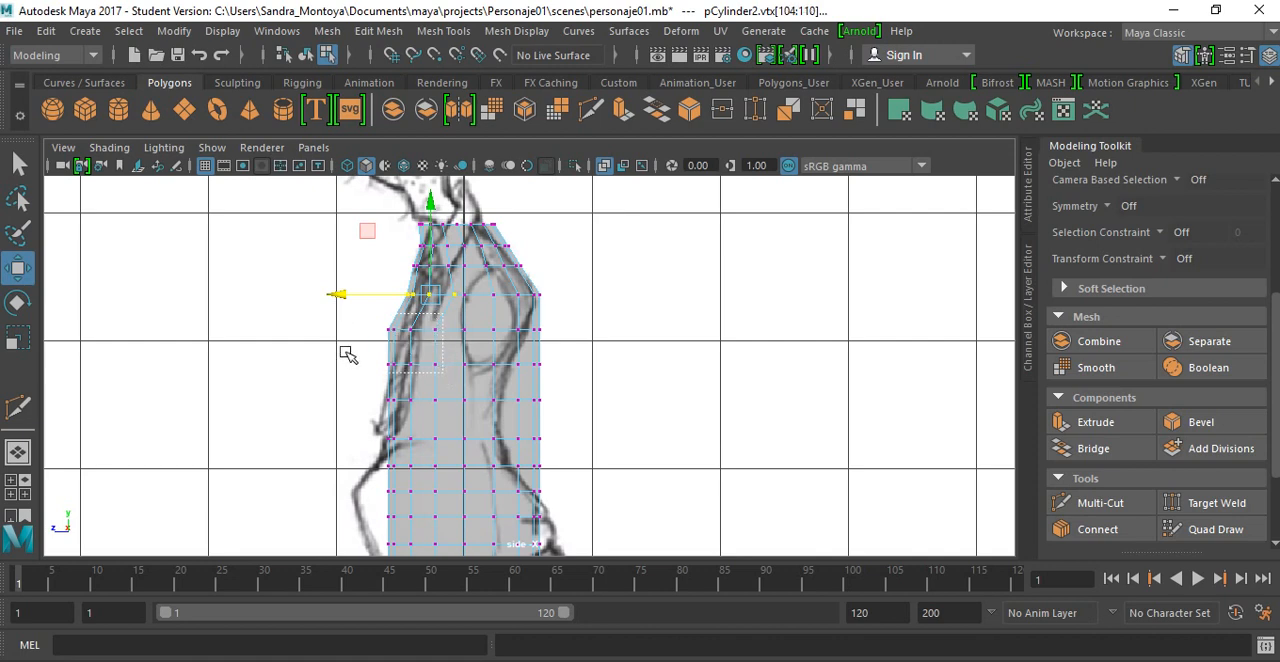
left_click_drag(314, 349, 418, 378)
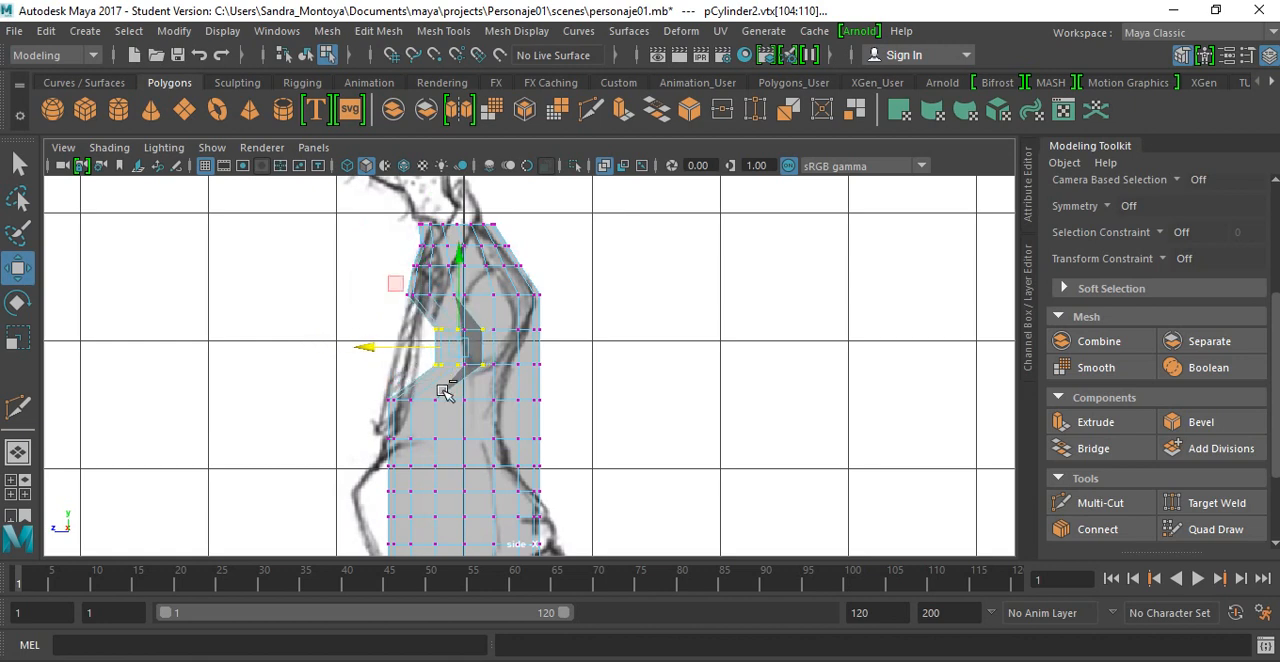
key("ctrl+z")
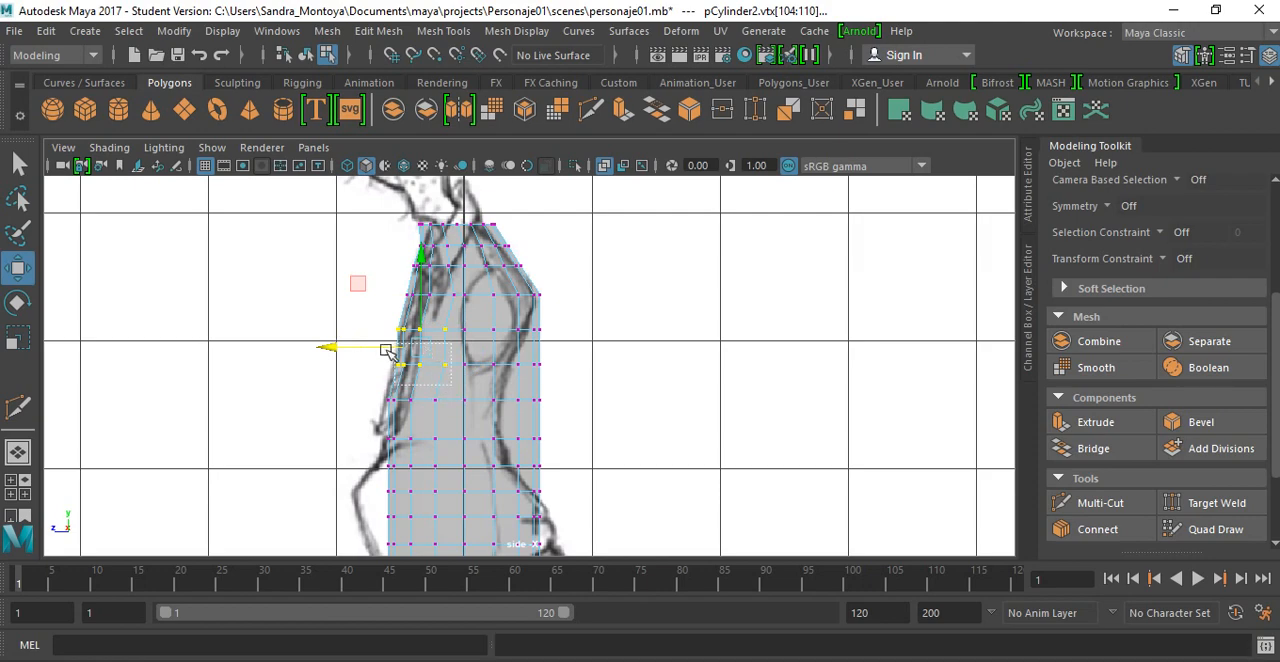
left_click_drag(386, 350, 332, 367)
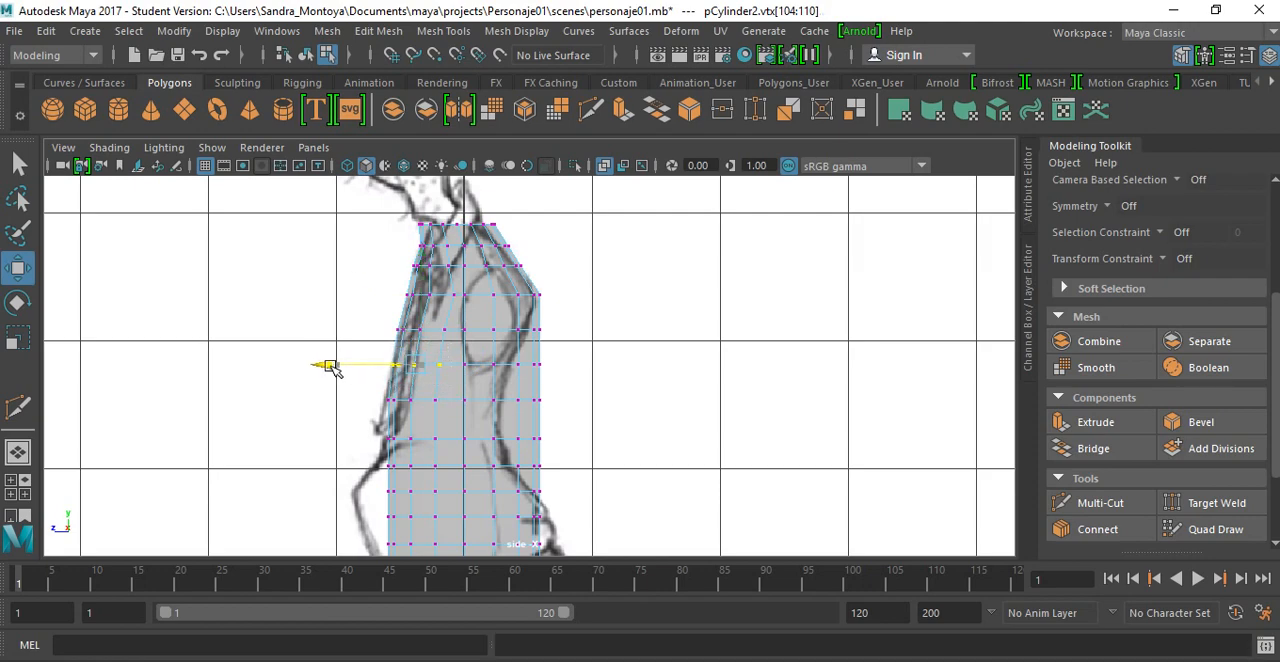
key("space")
left_click(427, 420)
middle_click_drag(427, 428, 443, 297, "alt")
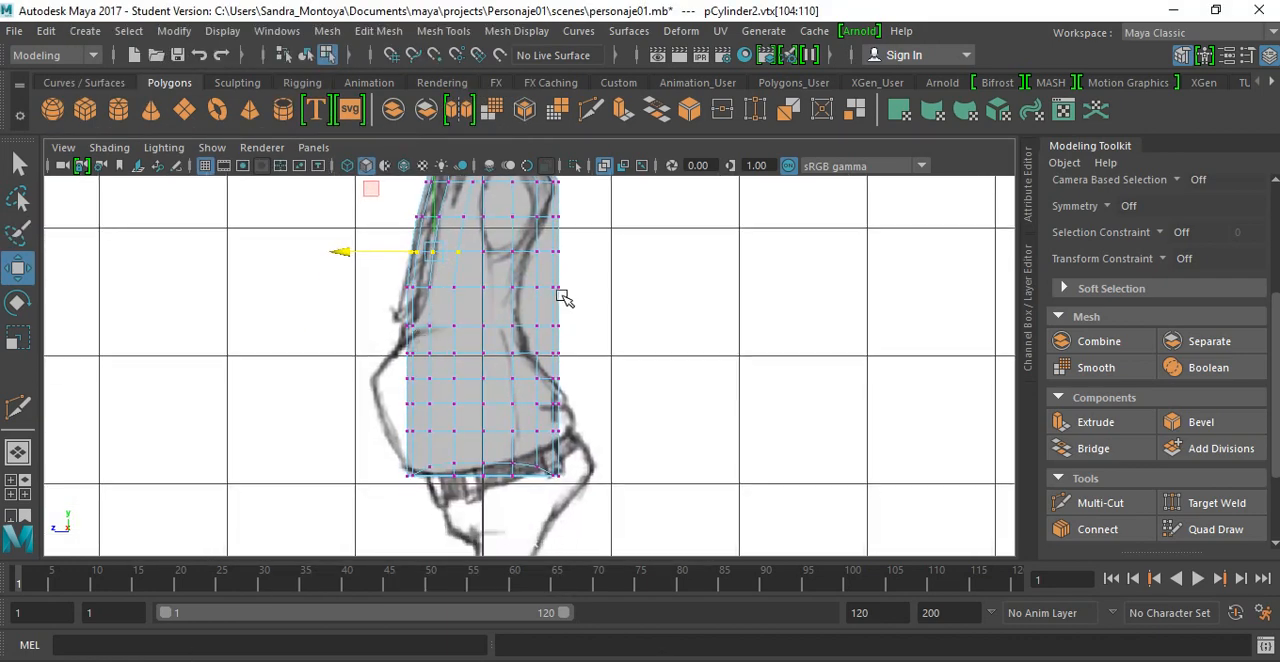
Step: Move the back vertices of the fifth to ninth rows from the top forward, then the sixth to eighth further, toward the drawn lower back
middle_click_drag(563, 294, 433, 330, "alt")
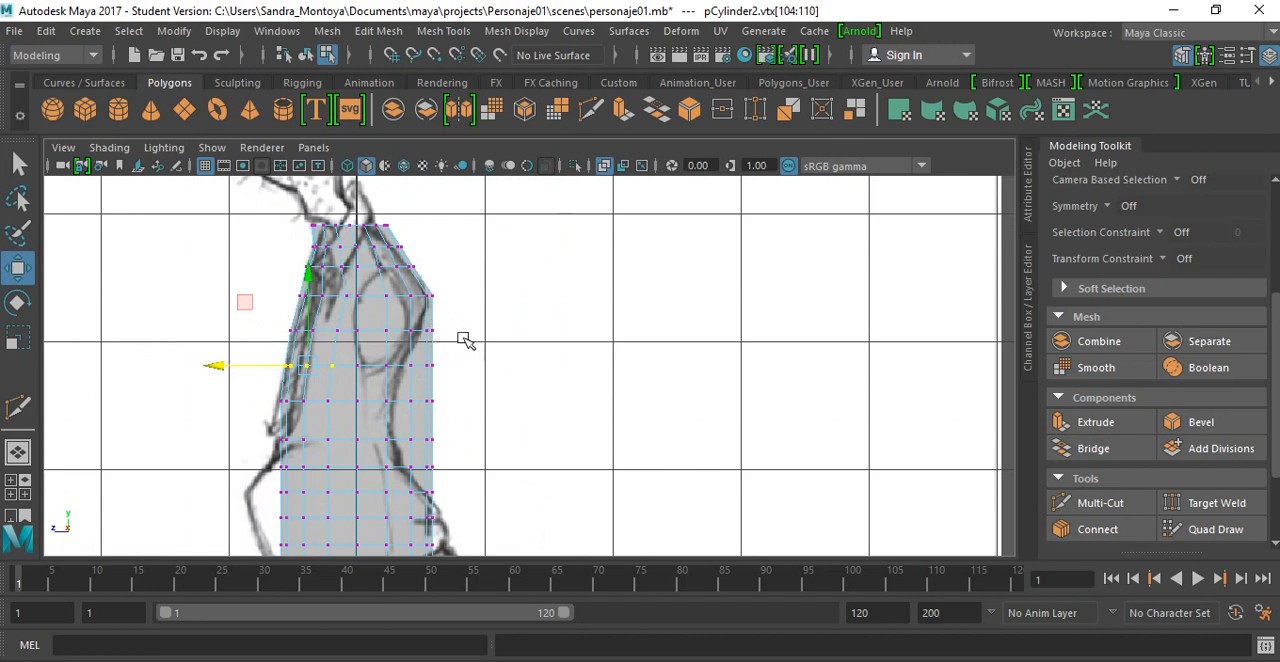
left_click(448, 345)
left_click_drag(471, 480, 371, 319)
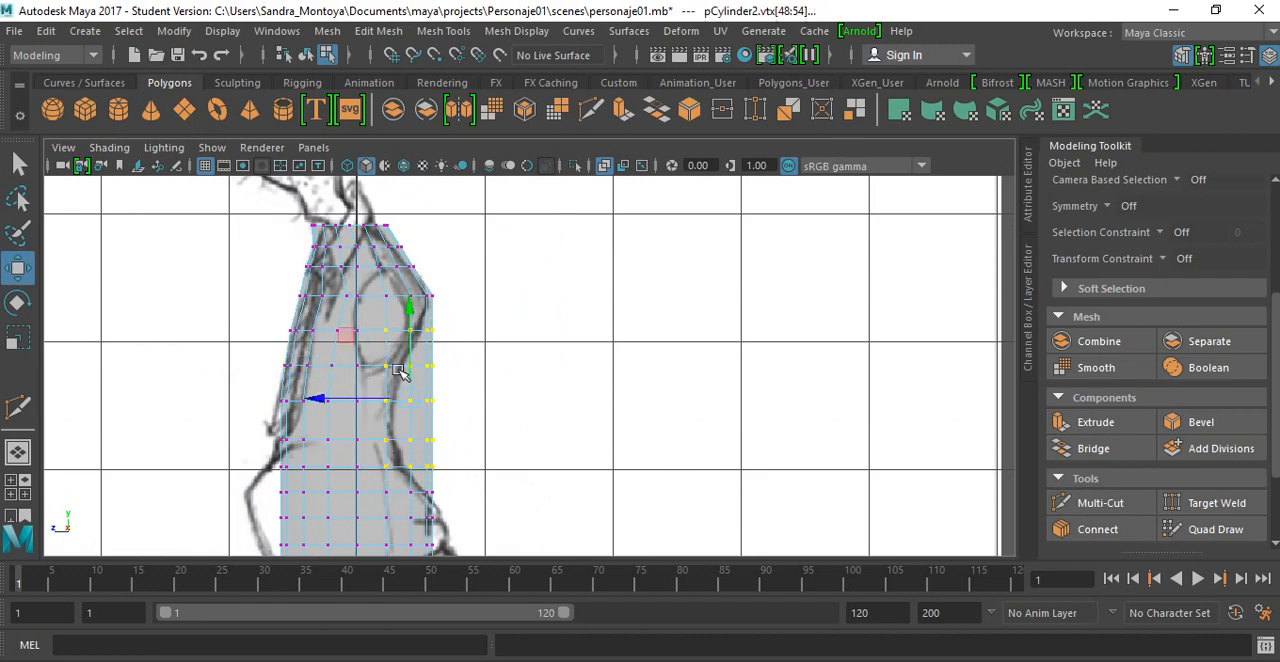
left_click_drag(322, 400, 314, 399)
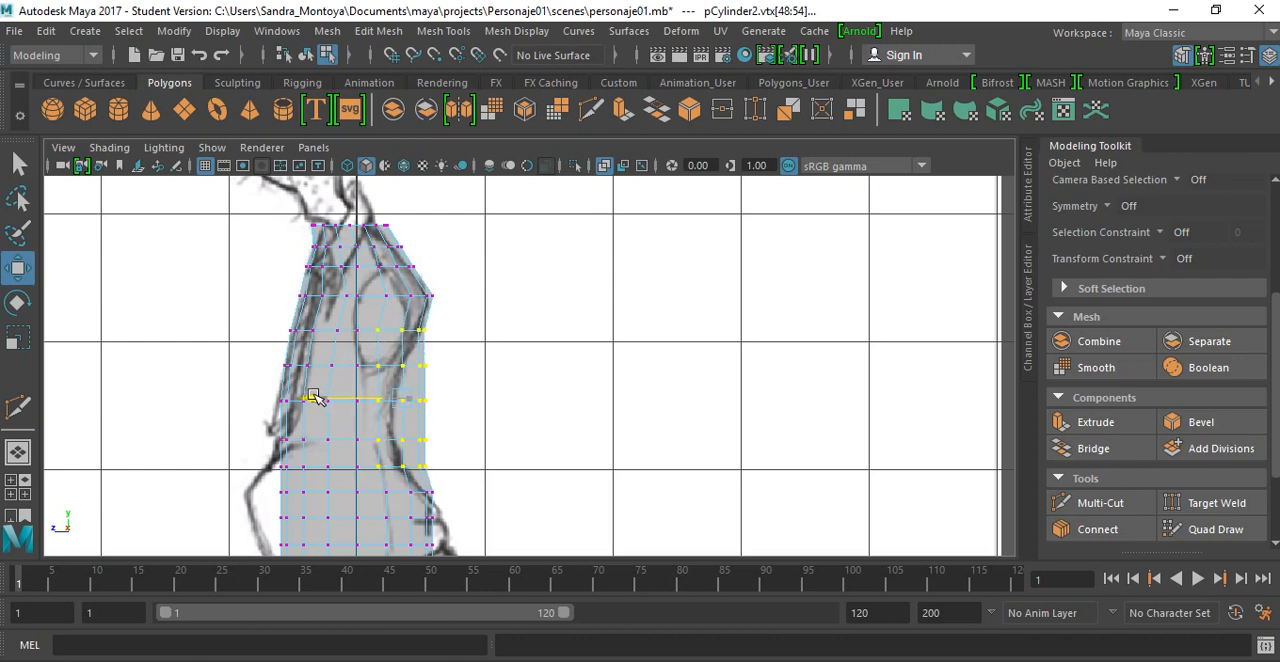
left_click_drag(451, 457, 344, 351)
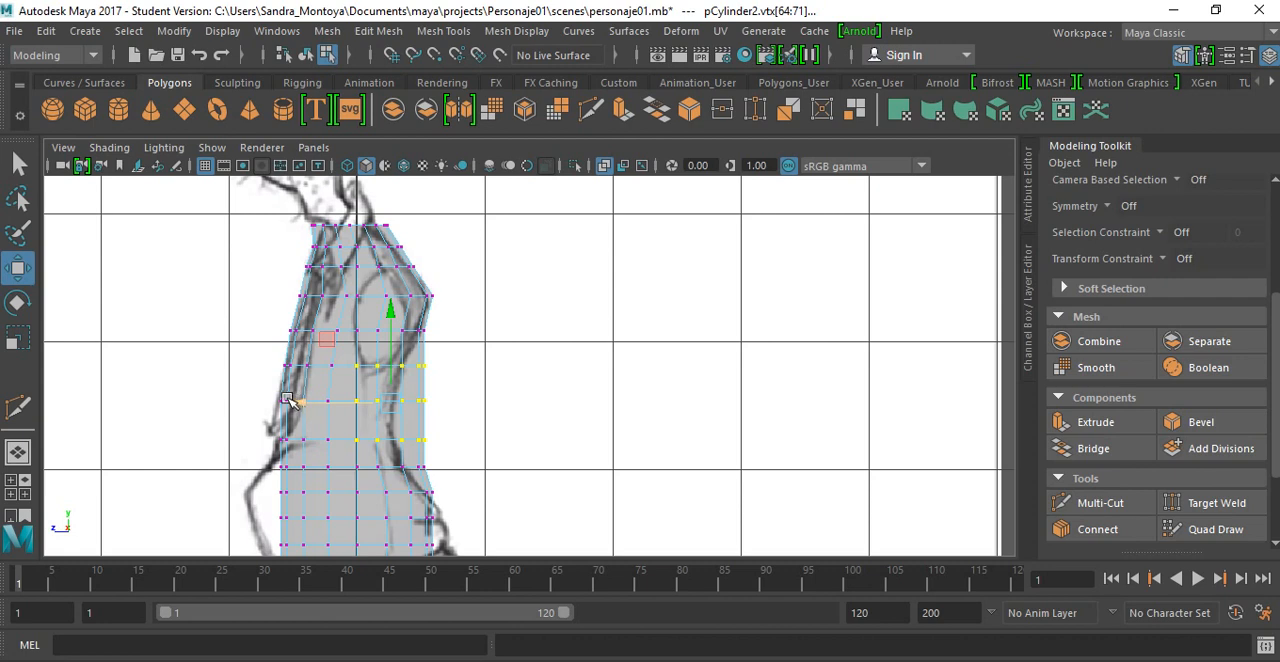
left_click_drag(306, 400, 298, 402)
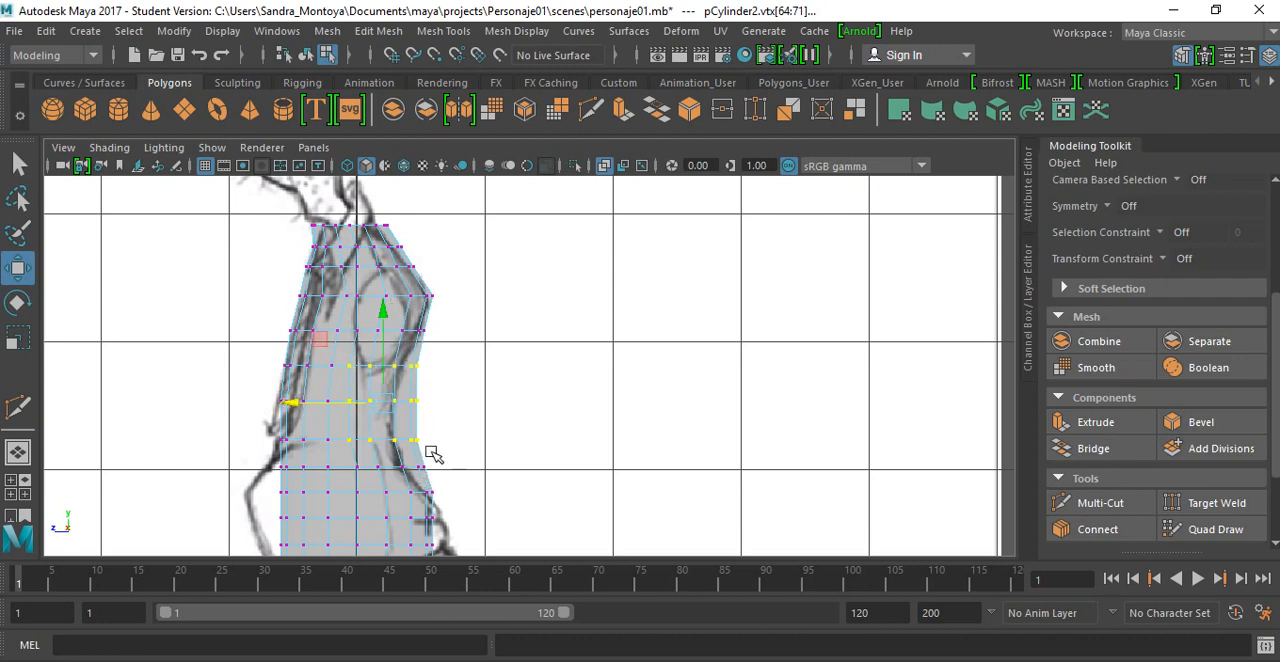
Step: Pull only the outermost back vertices of the sixth to eighth rows forward to tighten the waist against the side reference
left_click_drag(431, 453, 387, 358)
left_click_drag(315, 404, 306, 400)
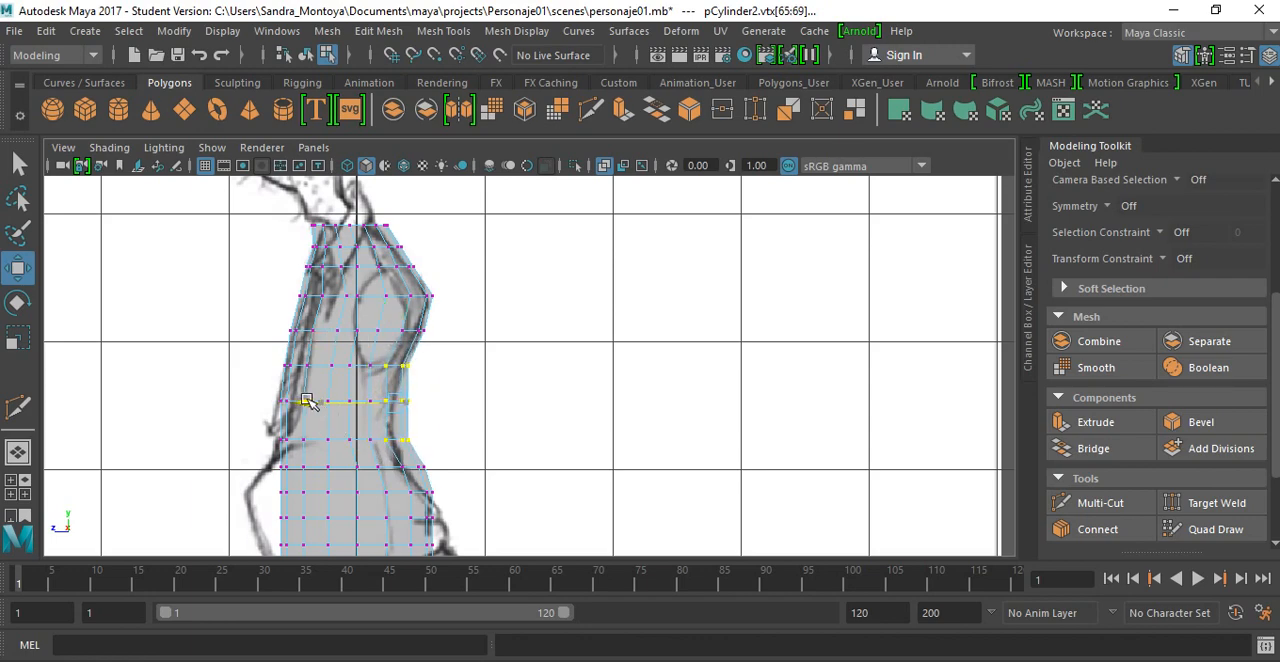
left_click_drag(421, 452, 393, 359)
left_click_drag(315, 406, 312, 400)
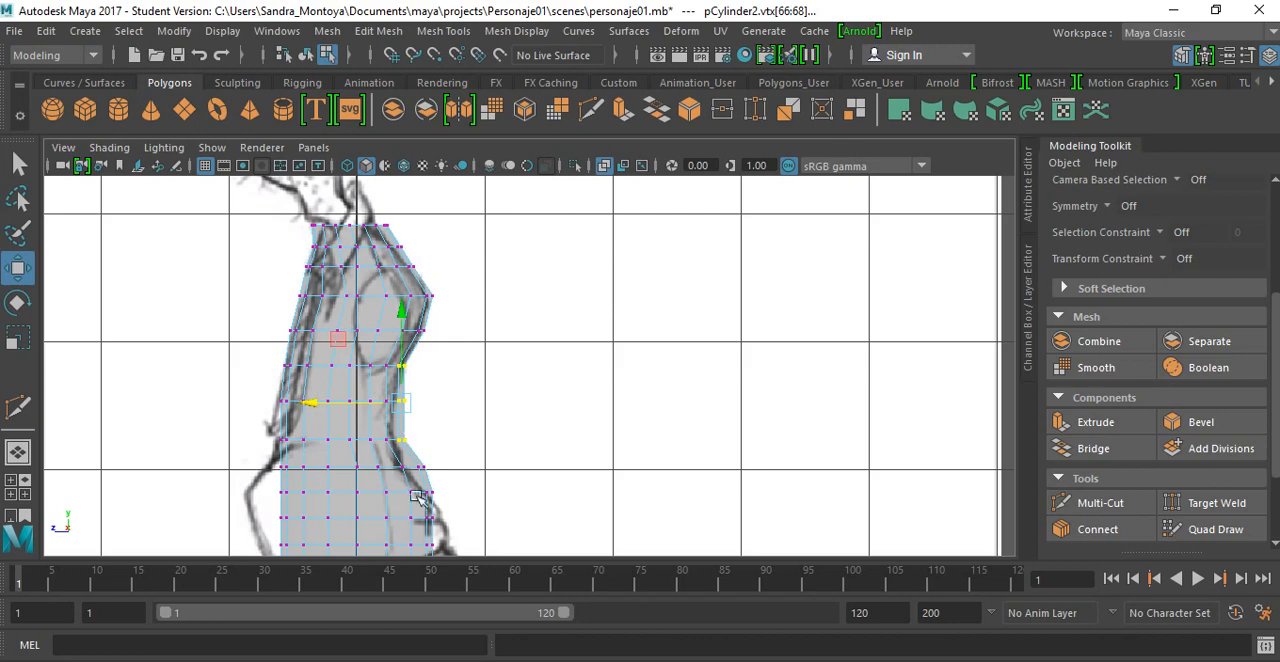
Step: Move the back vertices of the ninth row, just below the waist, forward to meet the drawn back curve
scroll(486, 395, "up", 4)
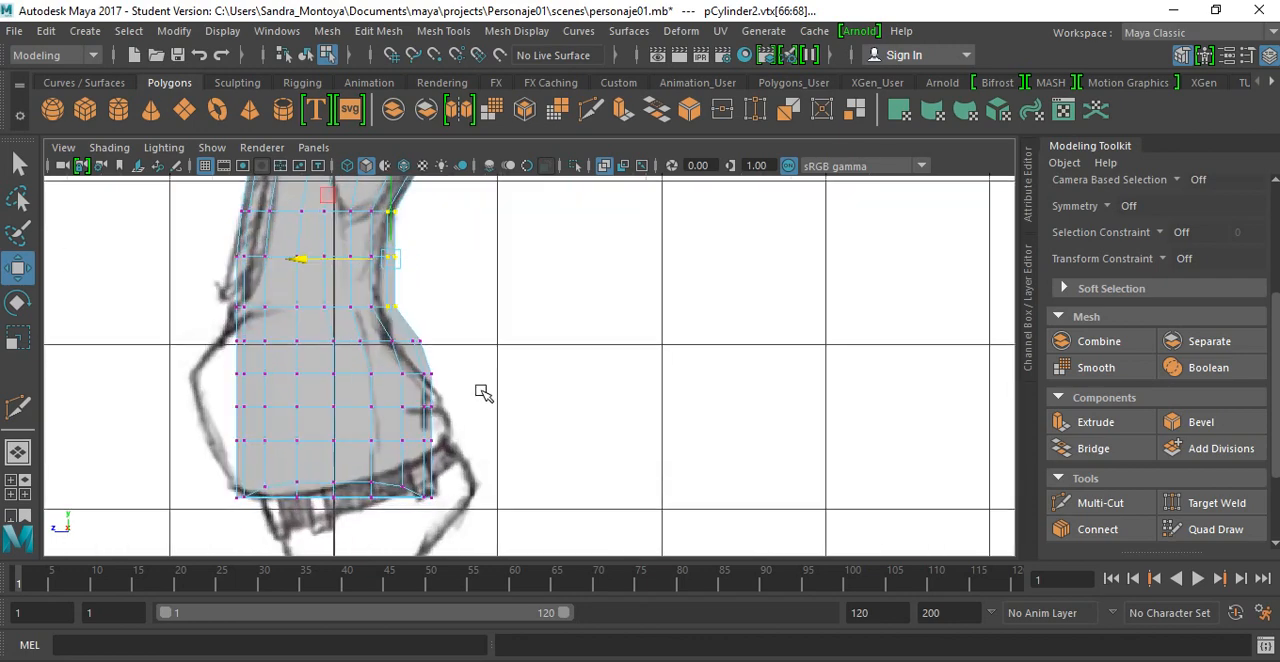
scroll(481, 400, "up", 3)
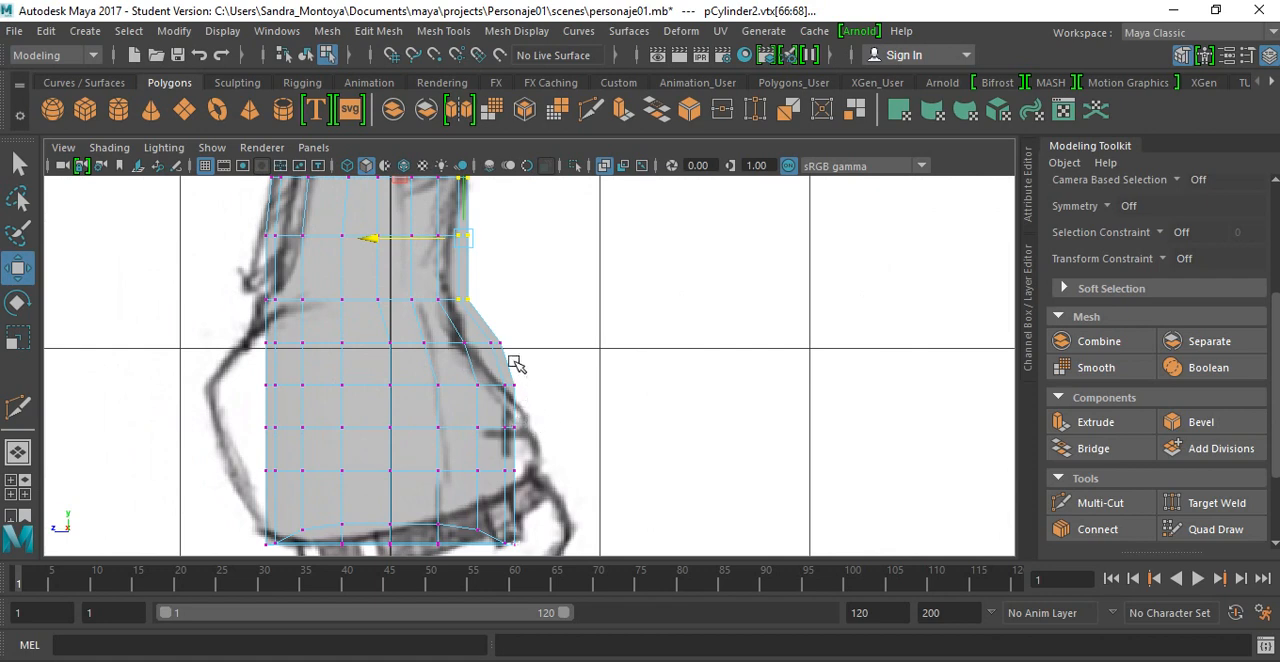
left_click_drag(513, 363, 360, 337)
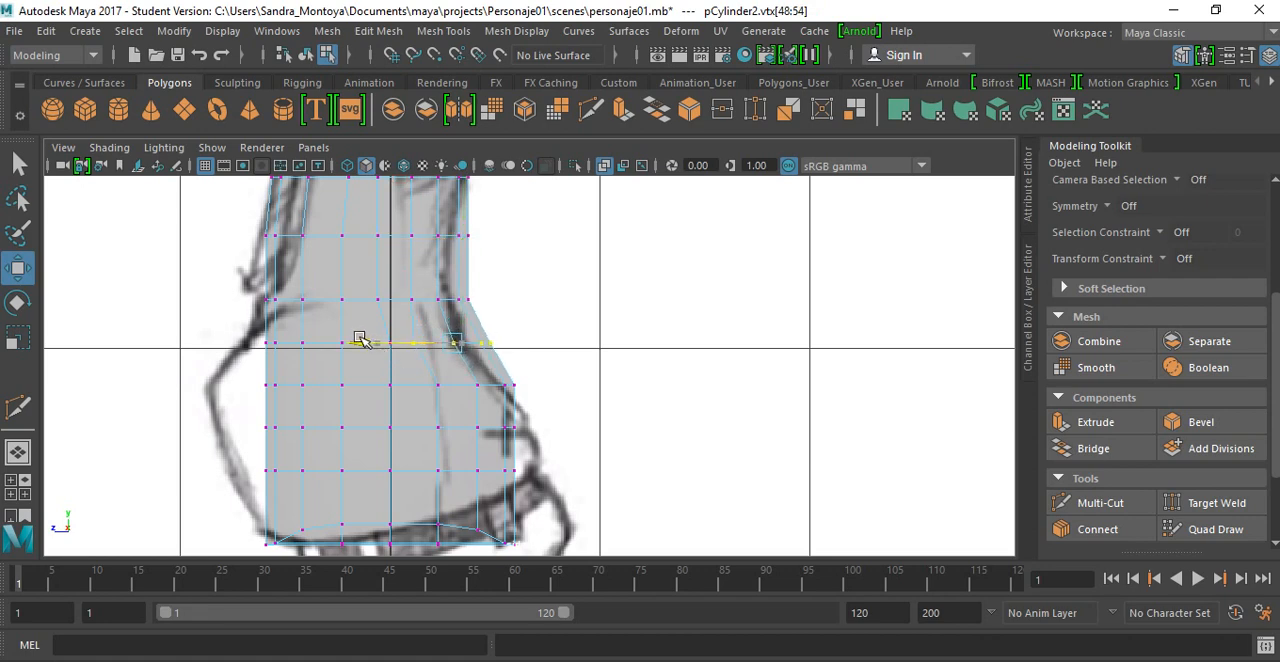
left_click_drag(513, 372, 351, 339)
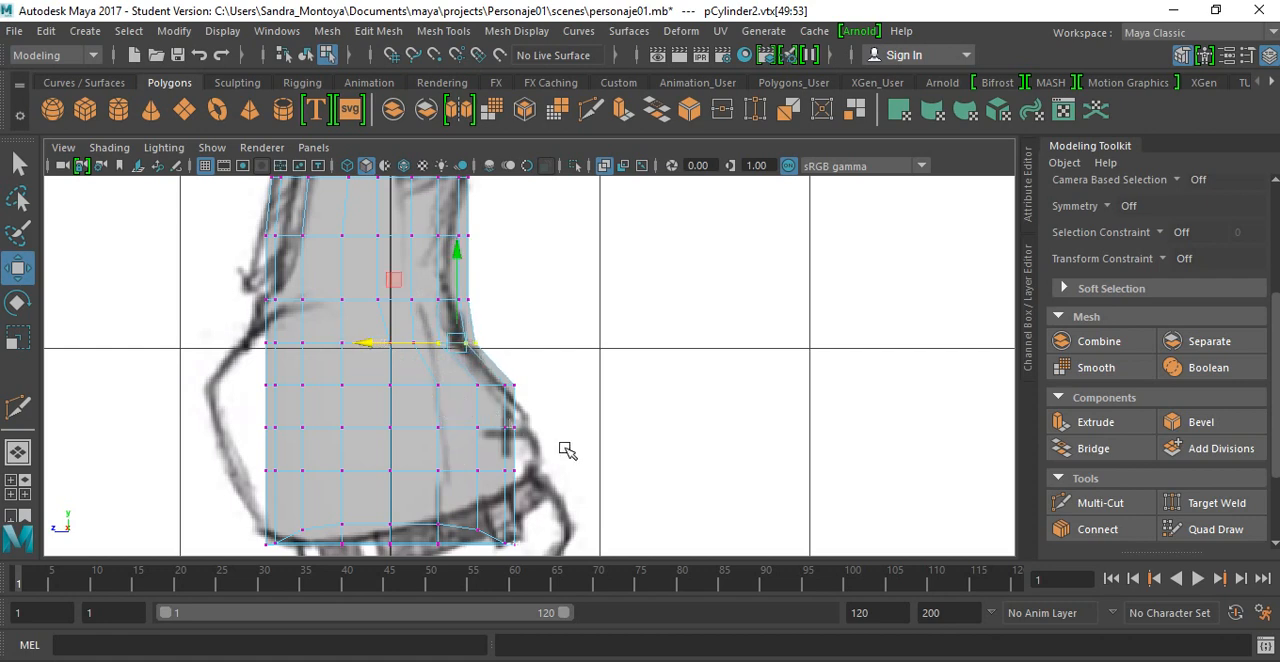
Step: Shift the back vertices of the lowest rows slightly forward and push the two rows above the base backward to fit the drawn buttocks
middle_click_drag(508, 434, 503, 342, "alt")
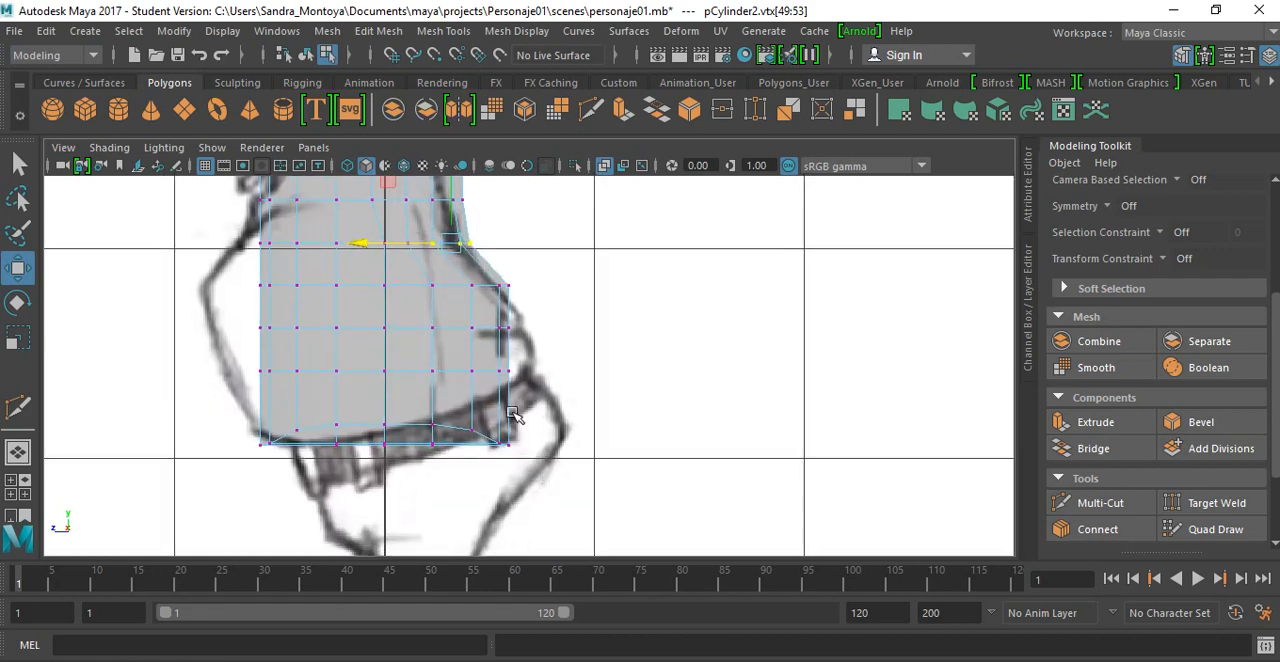
left_click_drag(438, 247, 422, 260)
left_click_drag(392, 368, 376, 366)
left_click_drag(522, 354, 562, 482)
left_click_drag(408, 368, 408, 368)
left_click_drag(481, 312, 525, 395)
left_click_drag(413, 350, 441, 353)
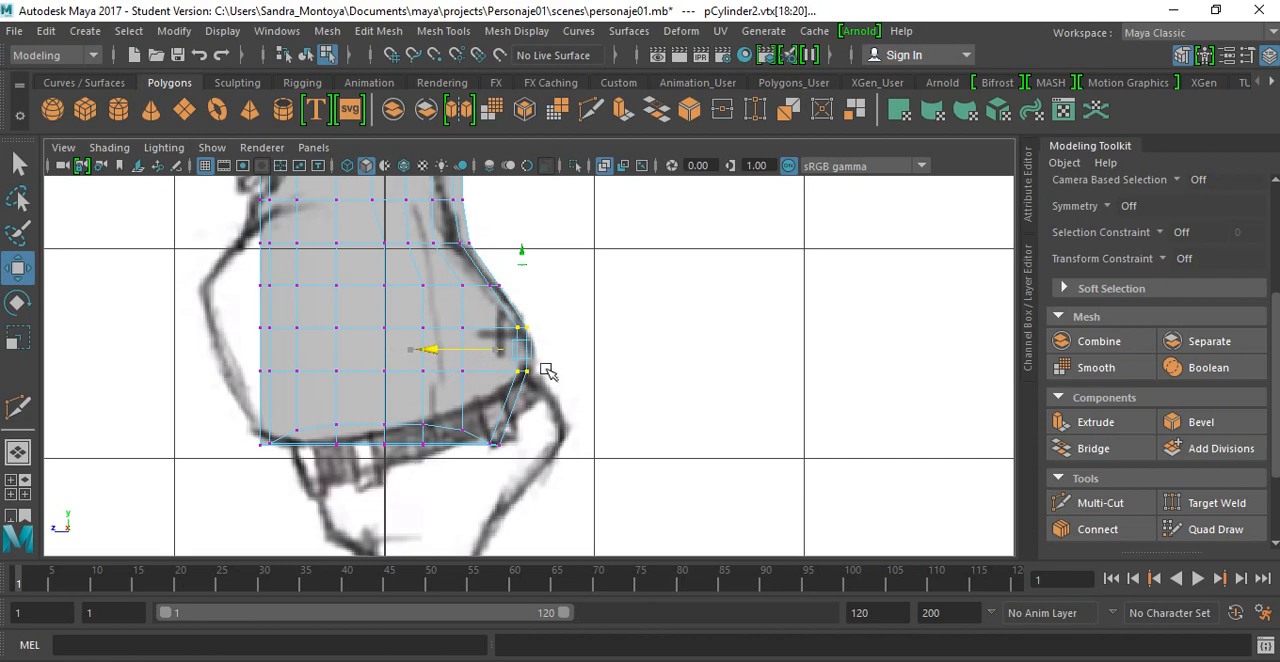
Step: Move the front vertices of the four belly rows above the base forward toward the side reference's belly line
mouse_move(547, 370)
middle_mouse_down("alt")
mouse_move(560, 473)
mouse_move(581, 476)
mouse_move(649, 398)
middle_mouse_up("alt")
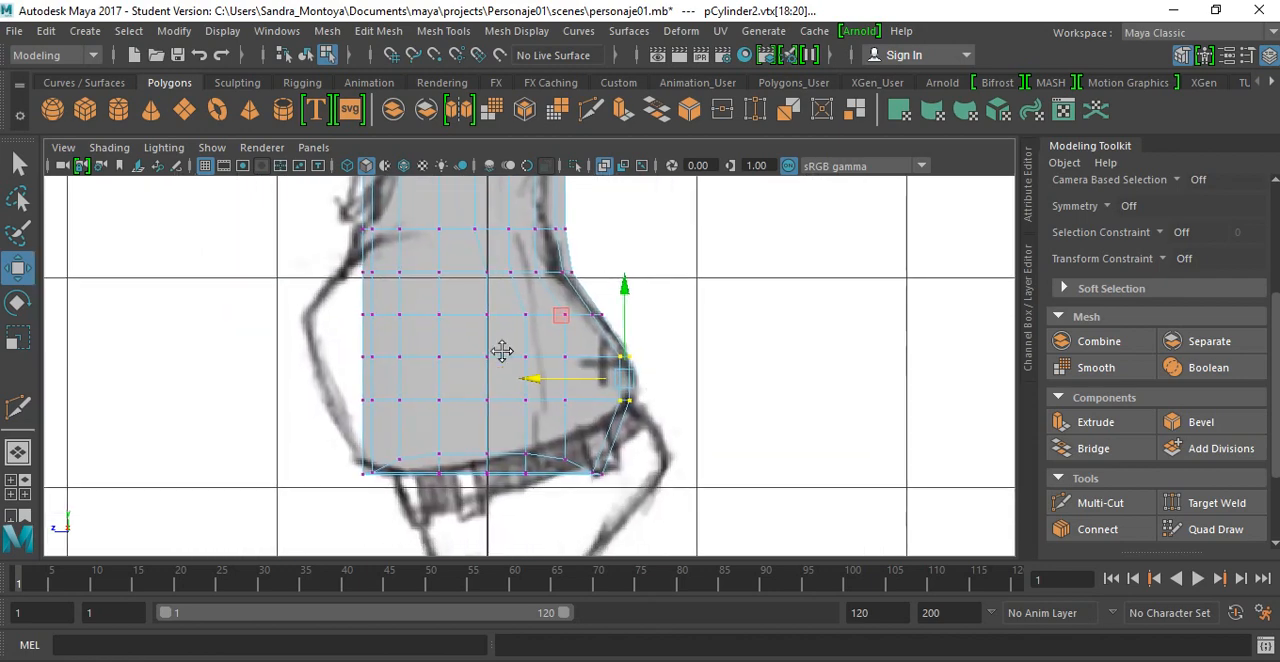
left_click_drag(329, 251, 467, 498)
left_click_drag(347, 385, 303, 370)
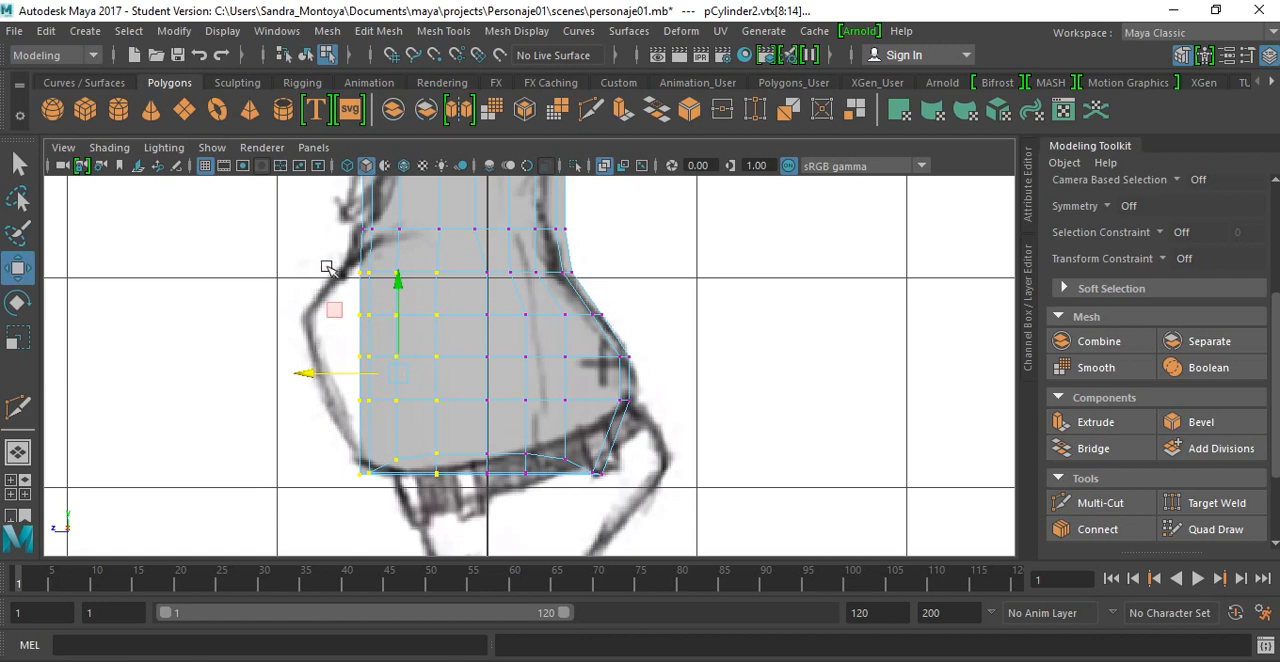
left_click_drag(329, 263, 462, 410)
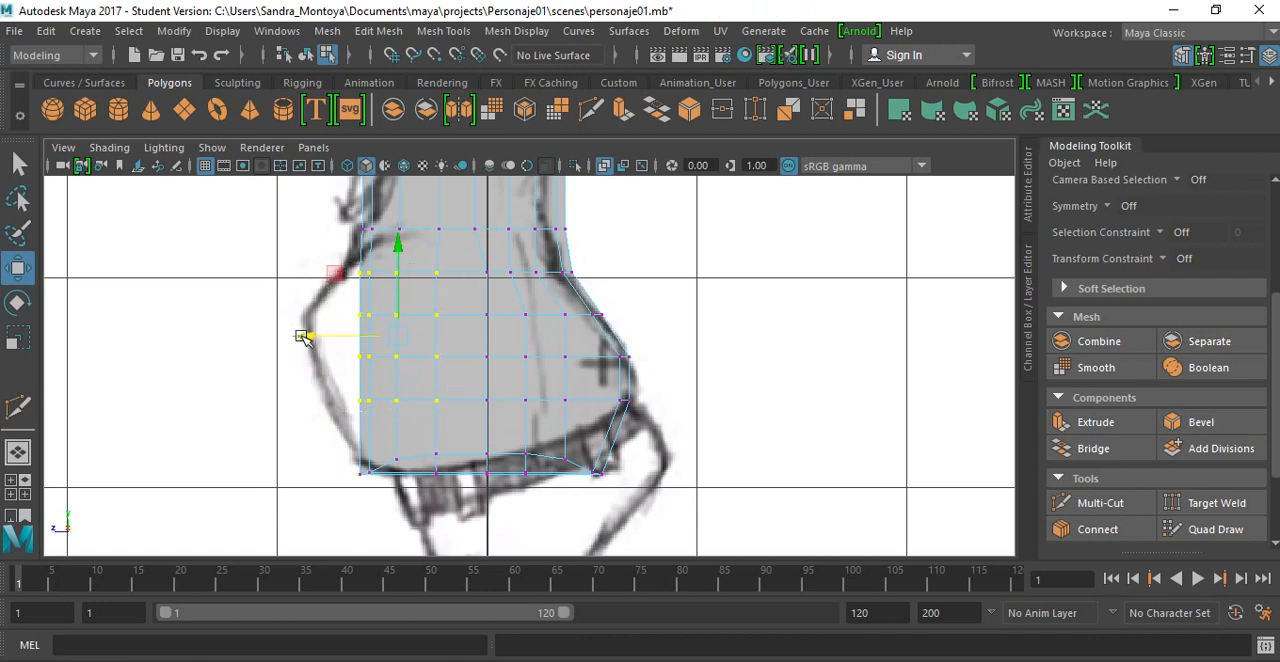
left_click(287, 335)
left_click_drag(413, 327, 470, 440)
left_click_drag(356, 386, 360, 396)
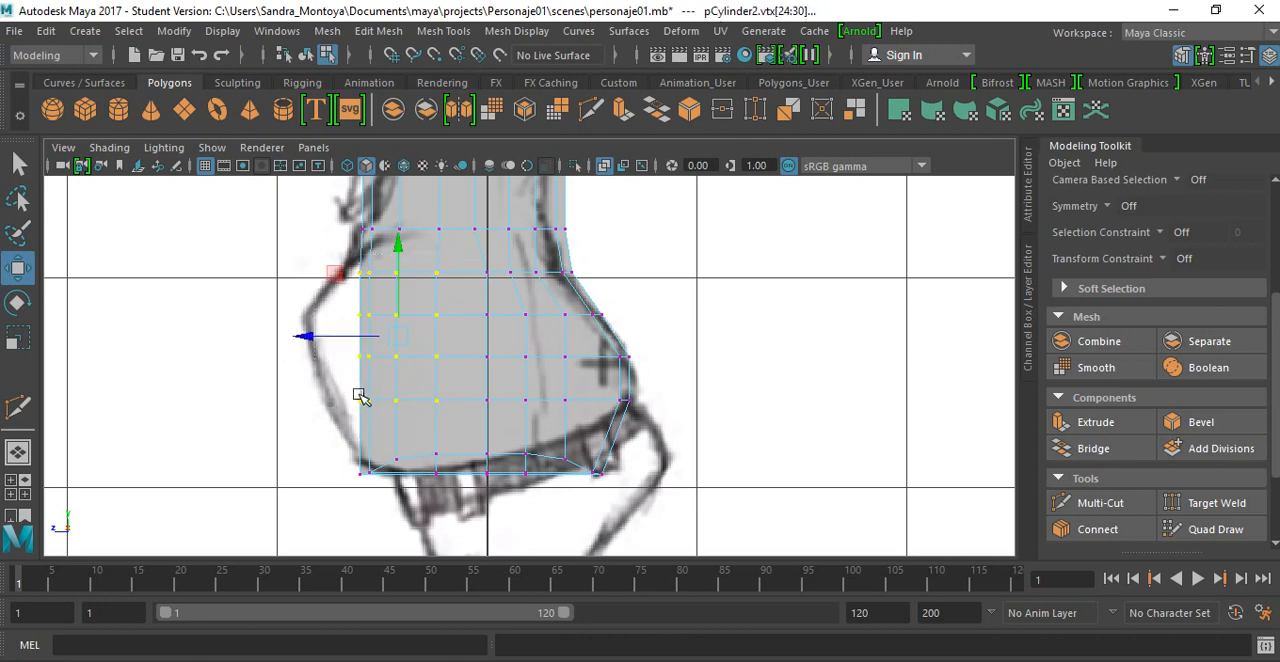
left_click_drag(310, 338, 280, 322)
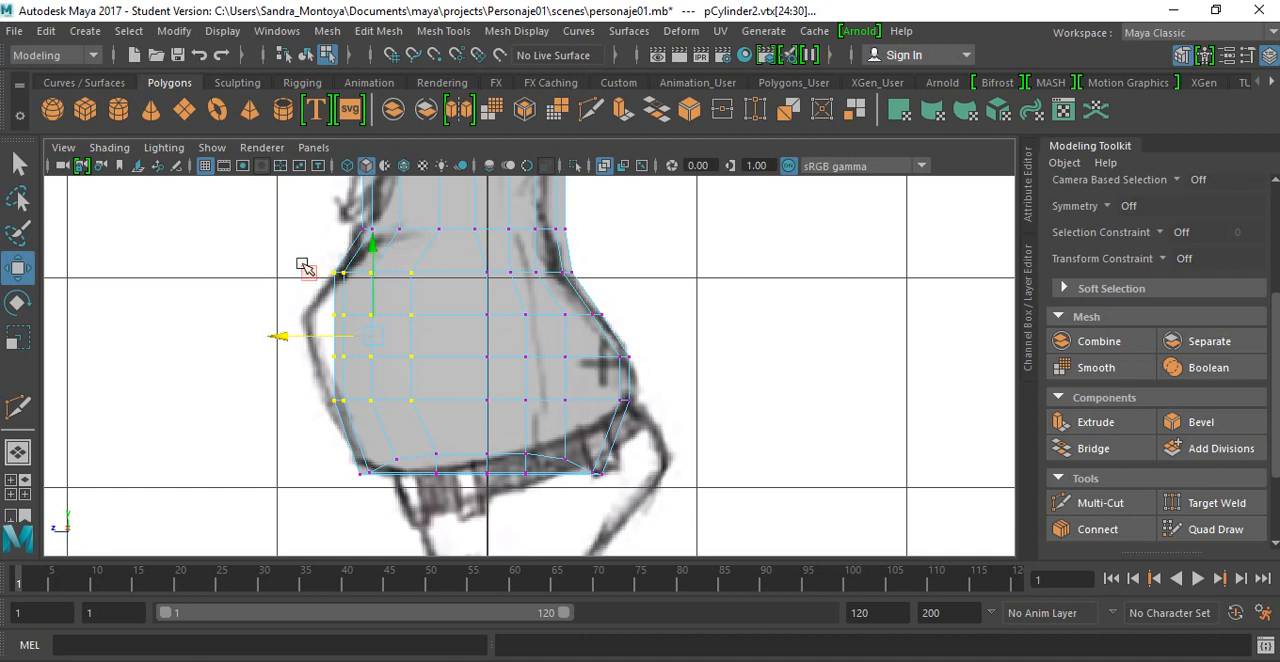
Step: Undo the stray move and push the outermost front vertices of the lower three belly rows forward to match the drawn belly
left_click_drag(304, 261, 339, 313)
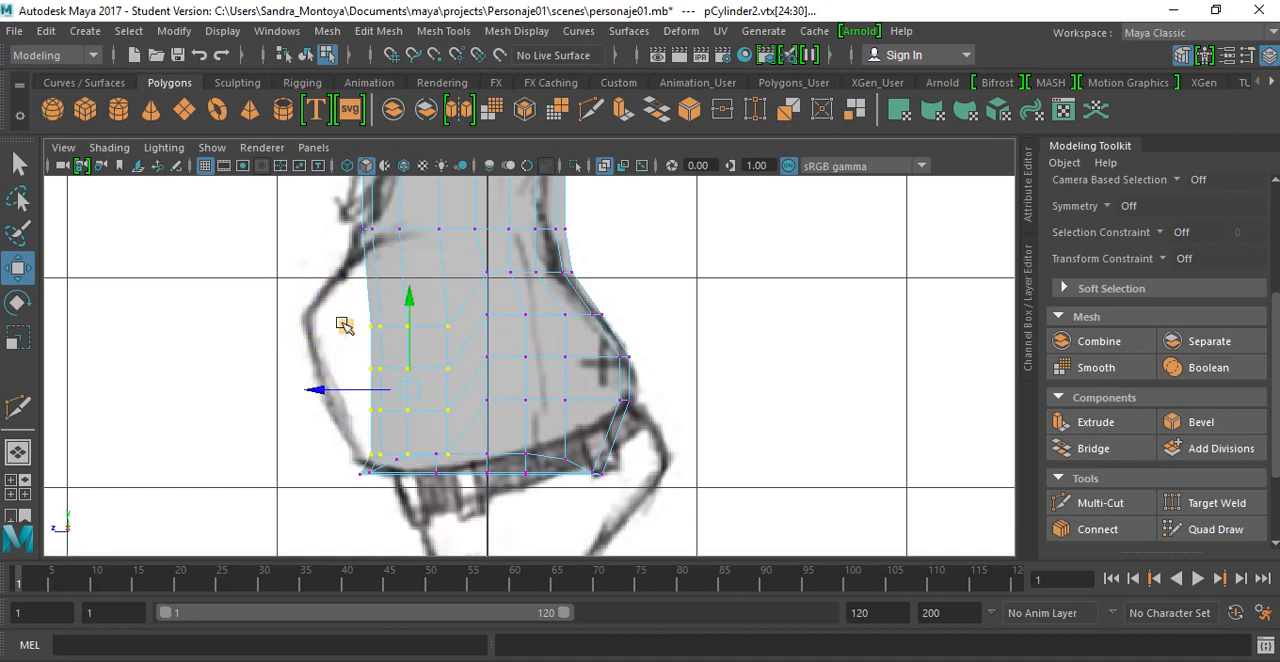
key("ctrl+z")
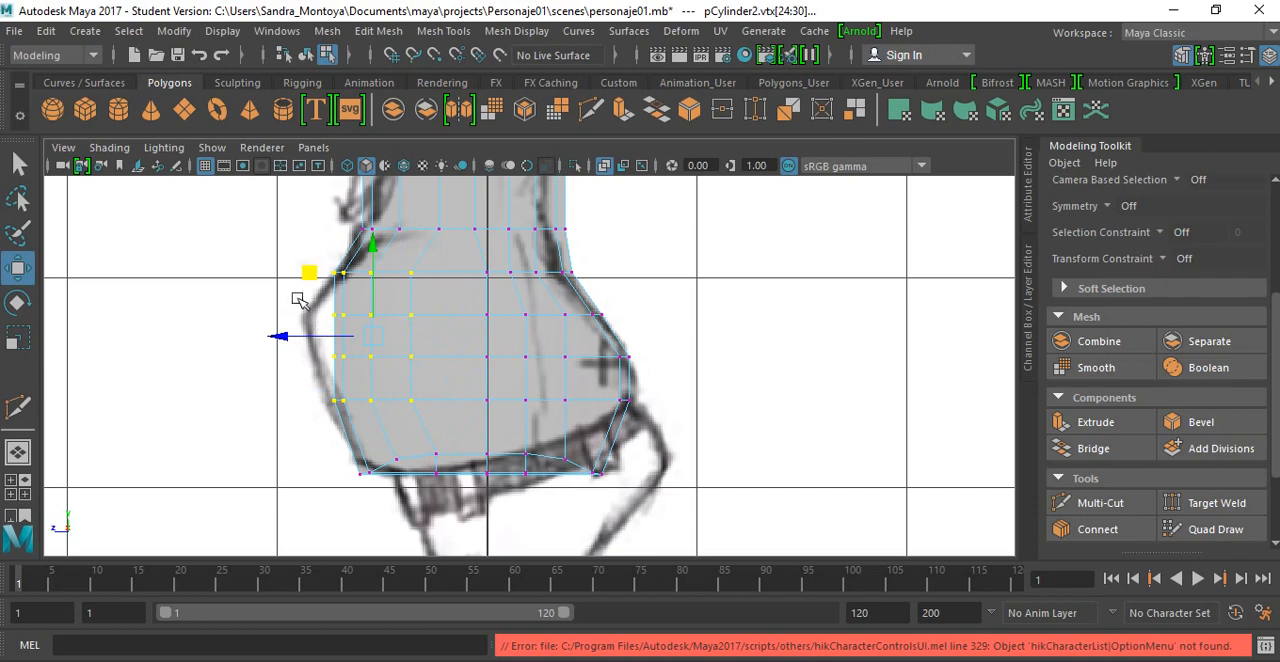
left_click_drag(299, 299, 368, 381)
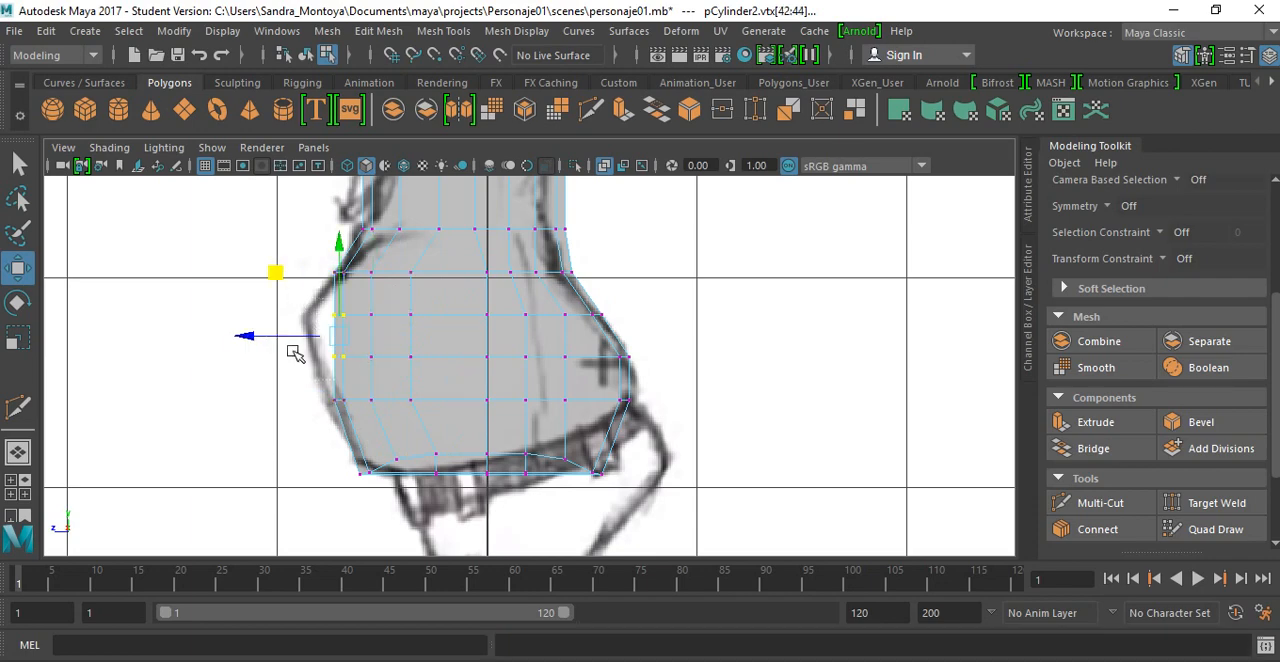
left_click_drag(246, 334, 223, 329)
left_click_drag(310, 381, 361, 420)
left_click_drag(252, 401, 240, 400)
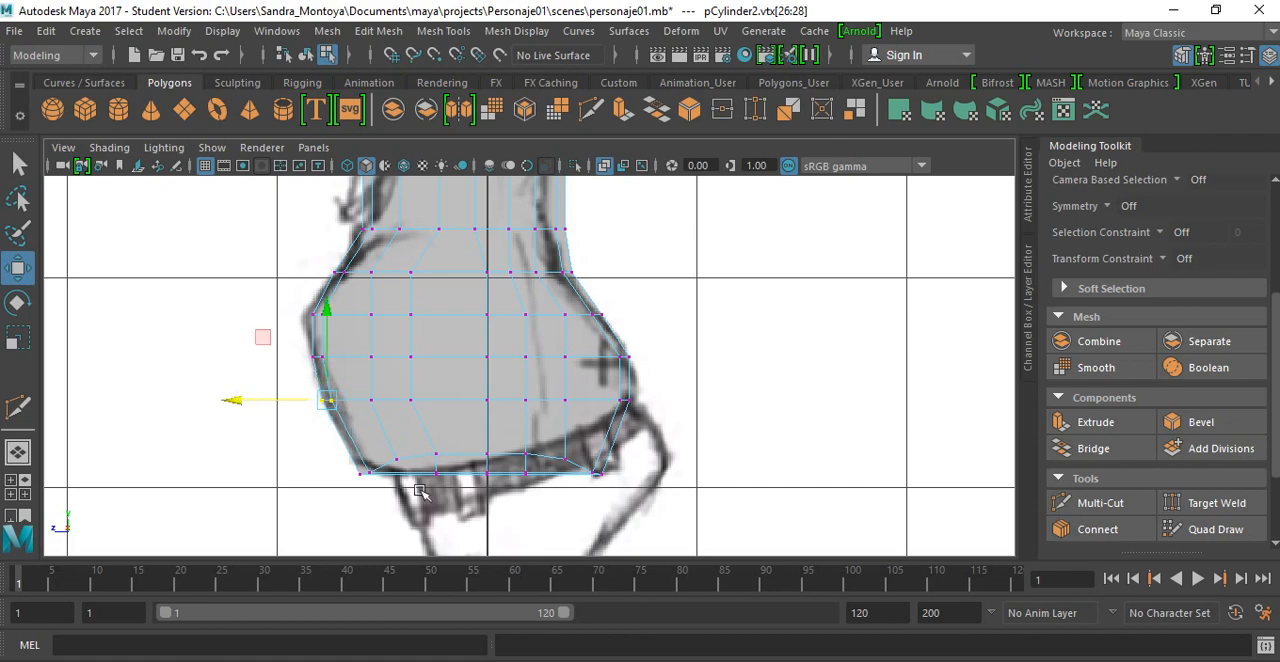
Step: Examine the shaped torso in the perspective view from several angles and compare its silhouette with the side reference
middle_click_drag(462, 405, 449, 555, "alt")
middle_click_drag(451, 432, 478, 292, "alt")
scroll(447, 486, "up", 1)
scroll(495, 365, "down", 7)
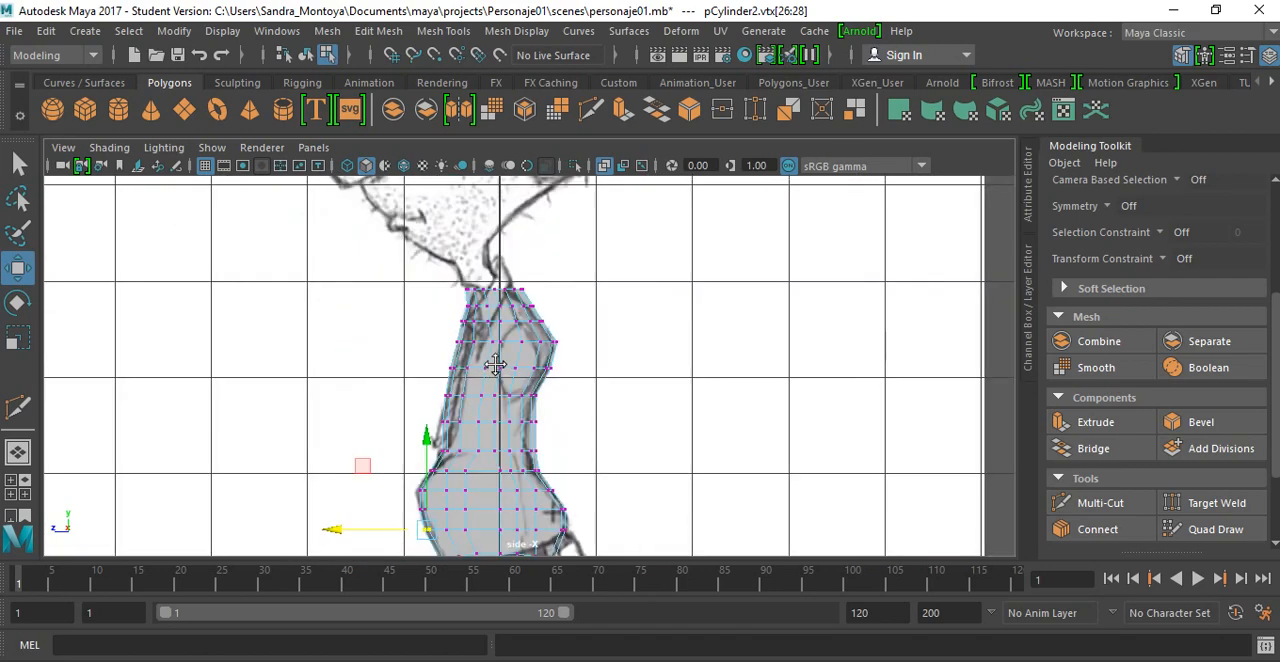
key("space")
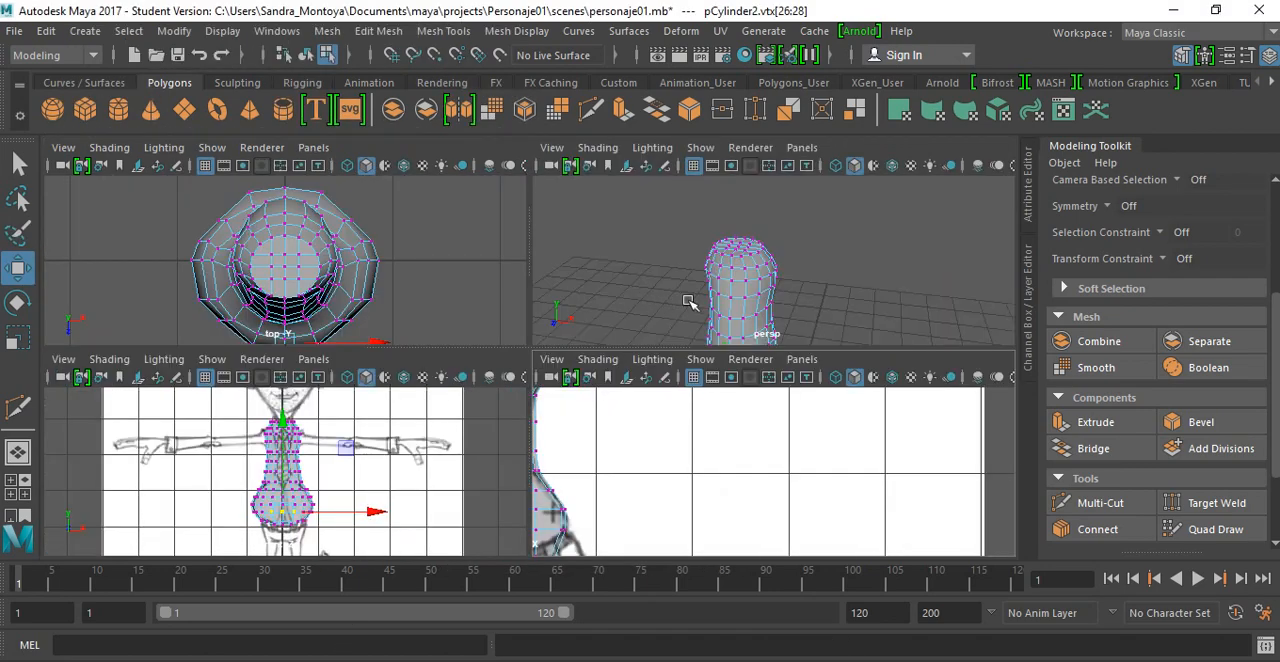
left_click_drag(725, 273, 717, 322, "alt")
key("space")
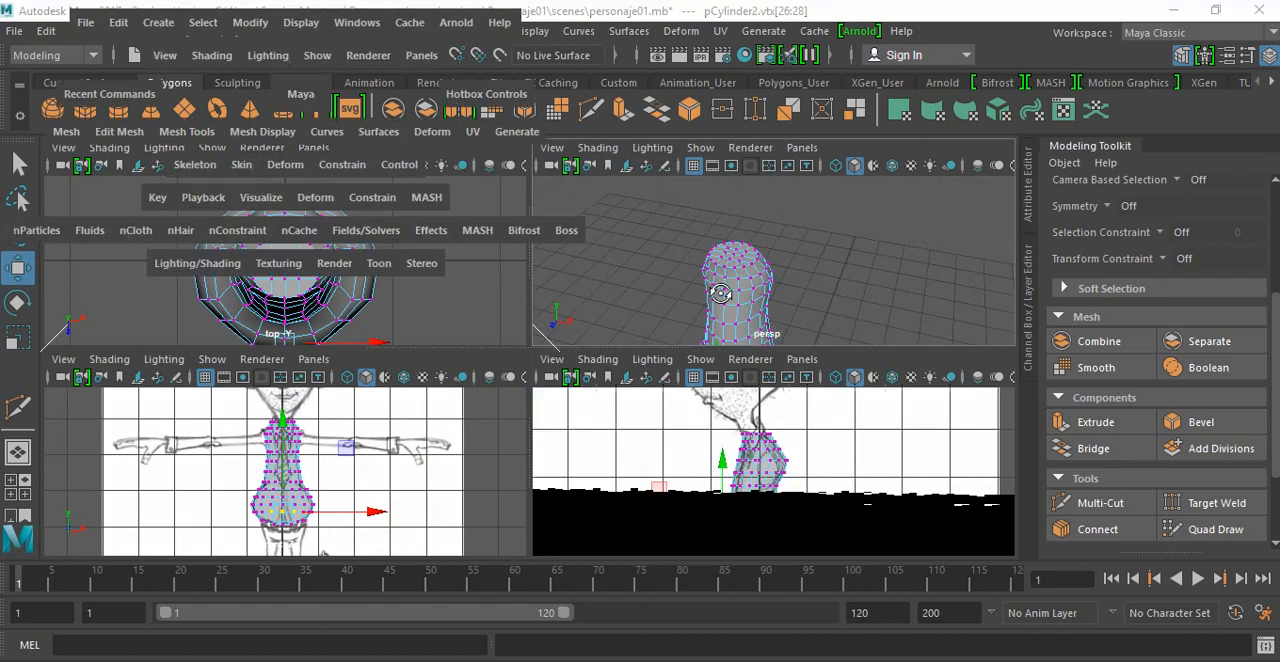
key("space")
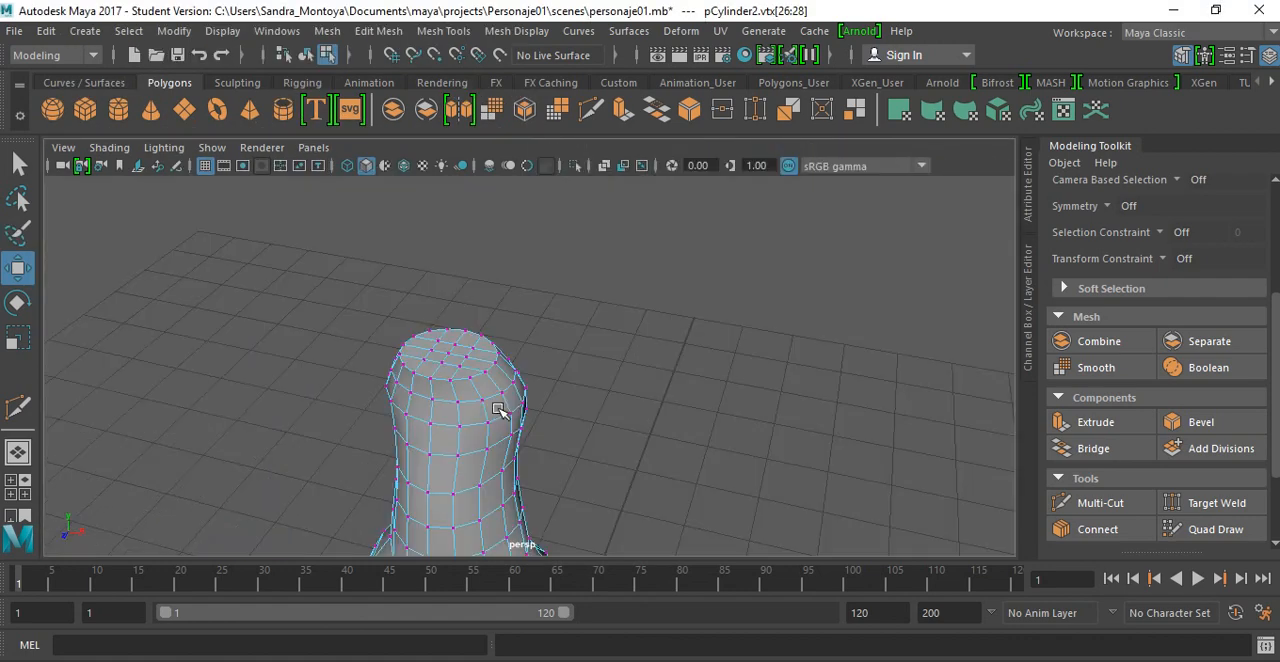
left_click_drag(479, 431, 454, 288, "alt")
middle_click_drag(454, 288, 500, 188, "alt")
scroll(449, 391, "up", 2)
middle_click_drag(449, 391, 416, 351, "alt")
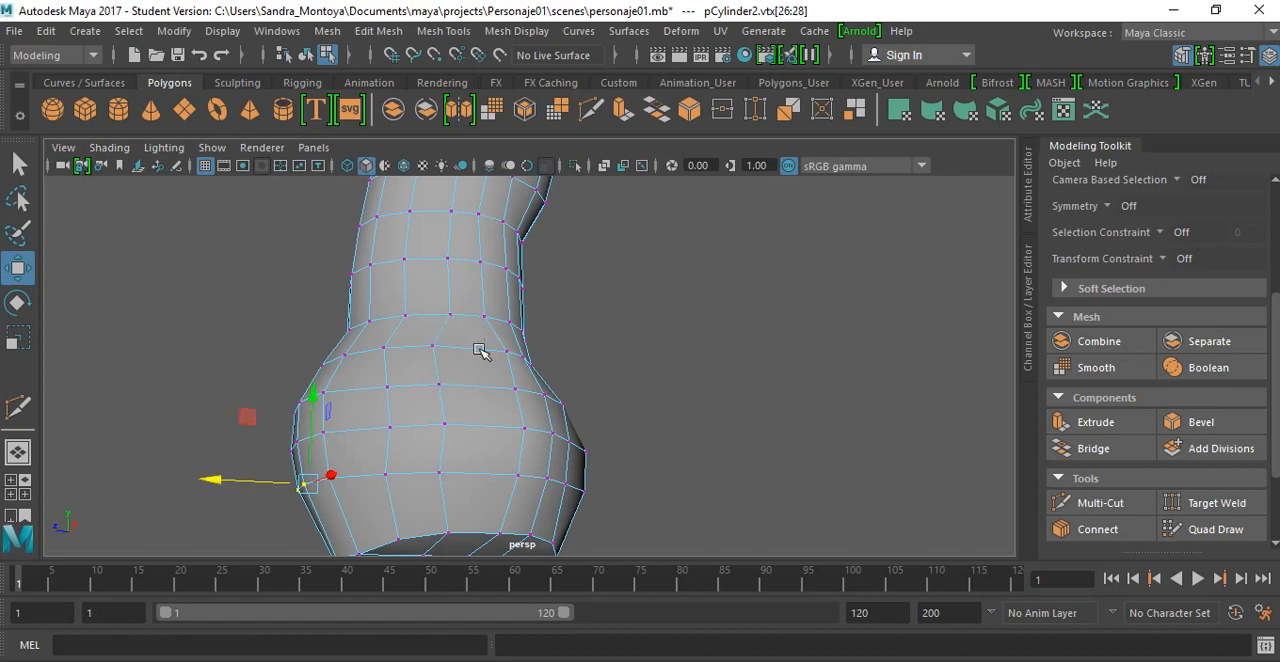
left_click_drag(479, 350, 470, 272, "alt")
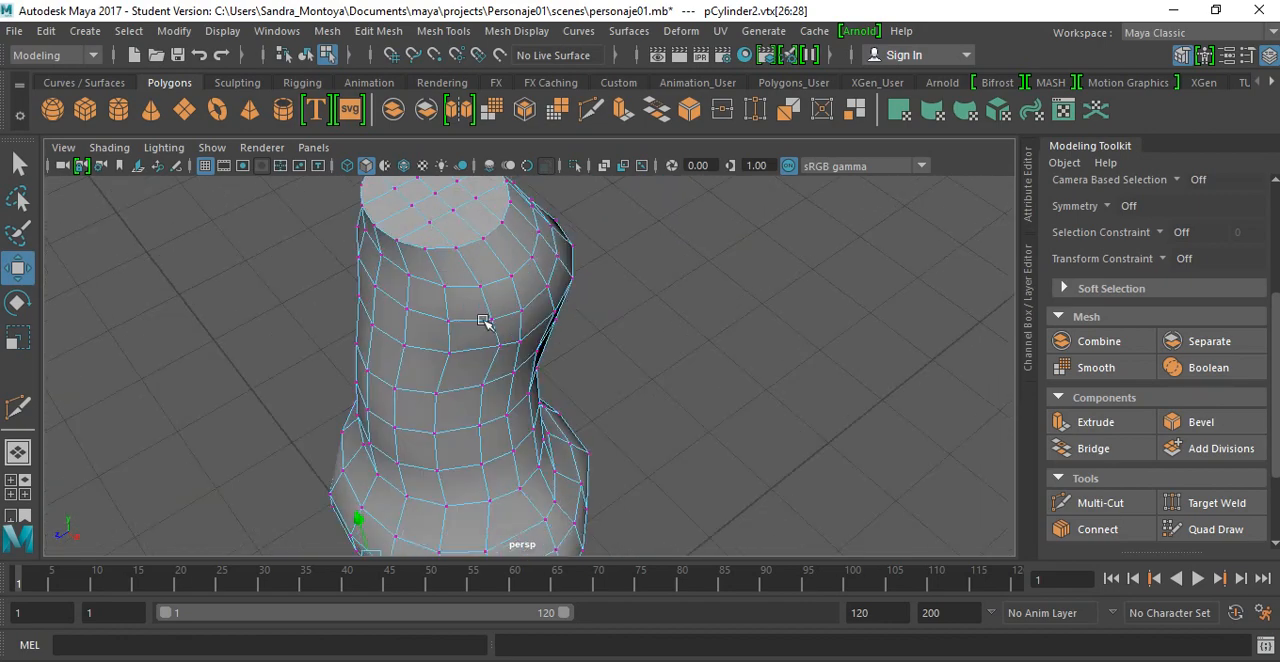
left_click_drag(483, 321, 529, 398, "alt")
left_click_drag(518, 420, 420, 380, "alt")
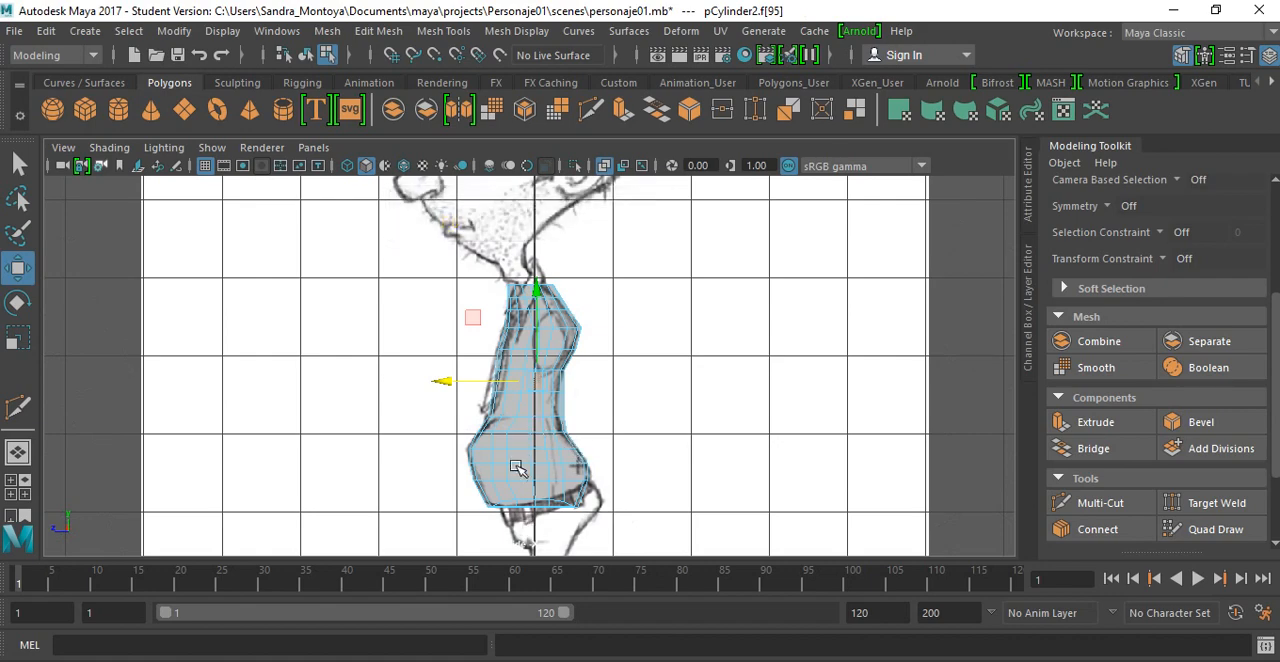
scroll(515, 469, "up", 2)
mouse_move(506, 448)
middle_mouse_down("alt")
mouse_move(540, 308)
mouse_move(524, 349)
middle_mouse_up("alt")
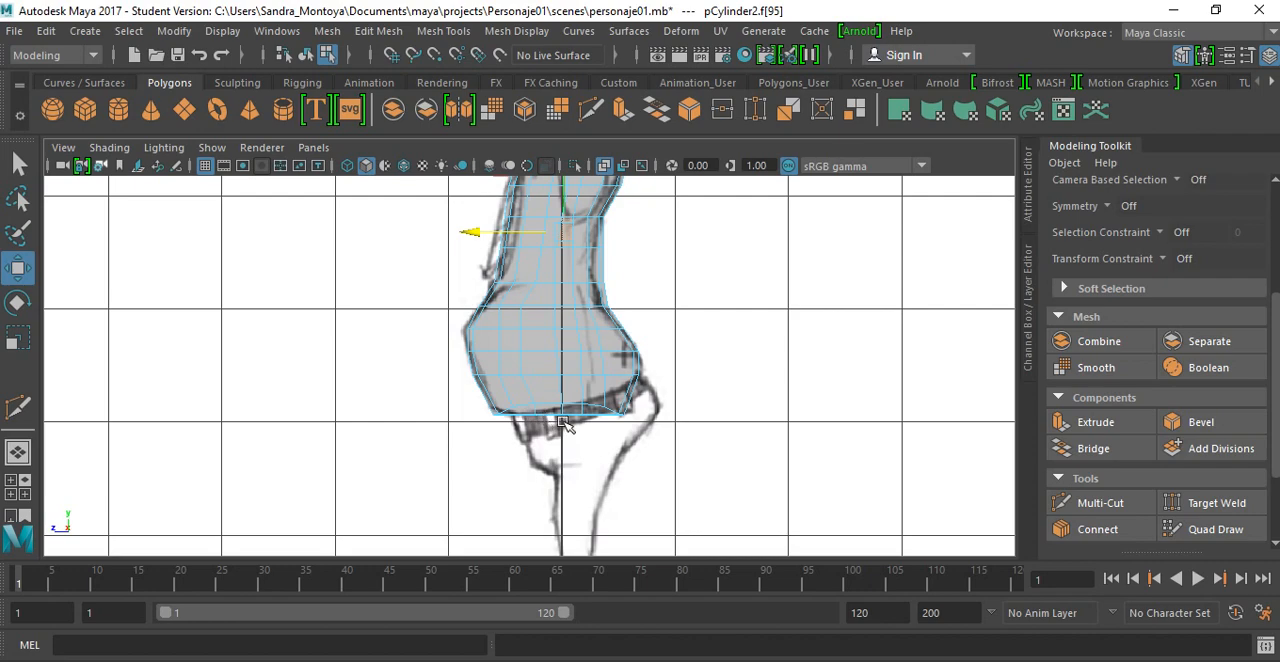
middle_click_drag(566, 410, 559, 562, "alt")
middle_click_drag(562, 383, 546, 438, "alt")
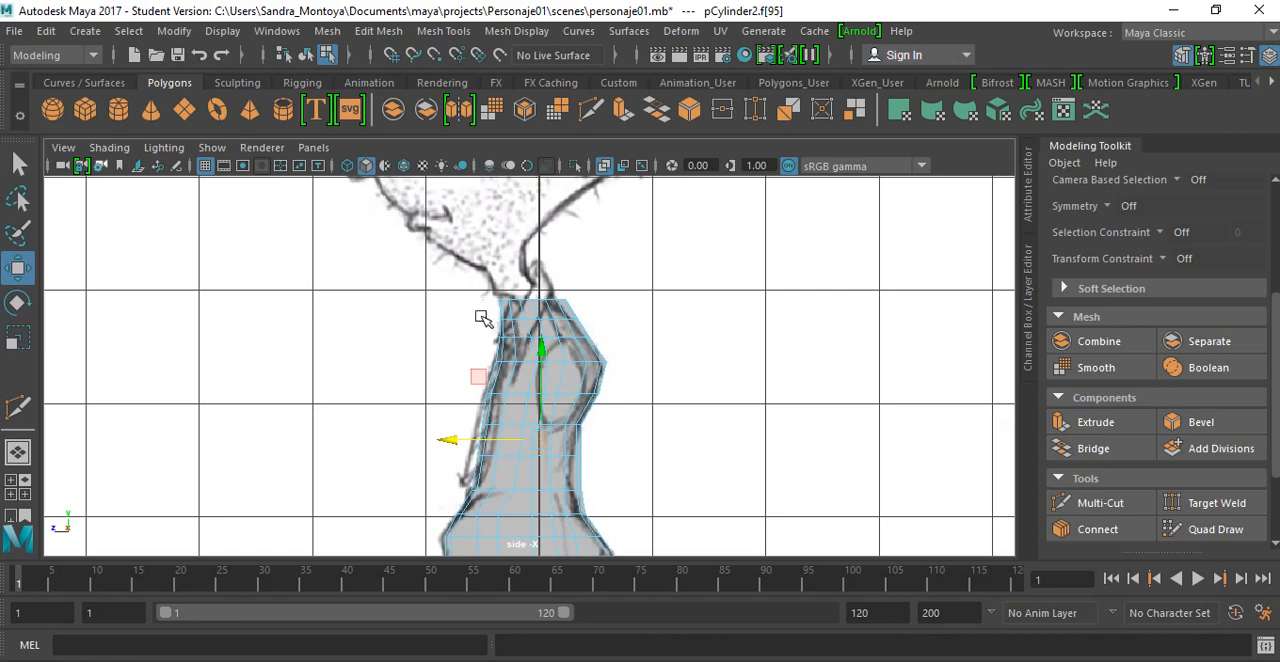
Step: Select the vertices of the top five torso rows in the side view and rotate them slightly forward
scroll(505, 340, "up", 3)
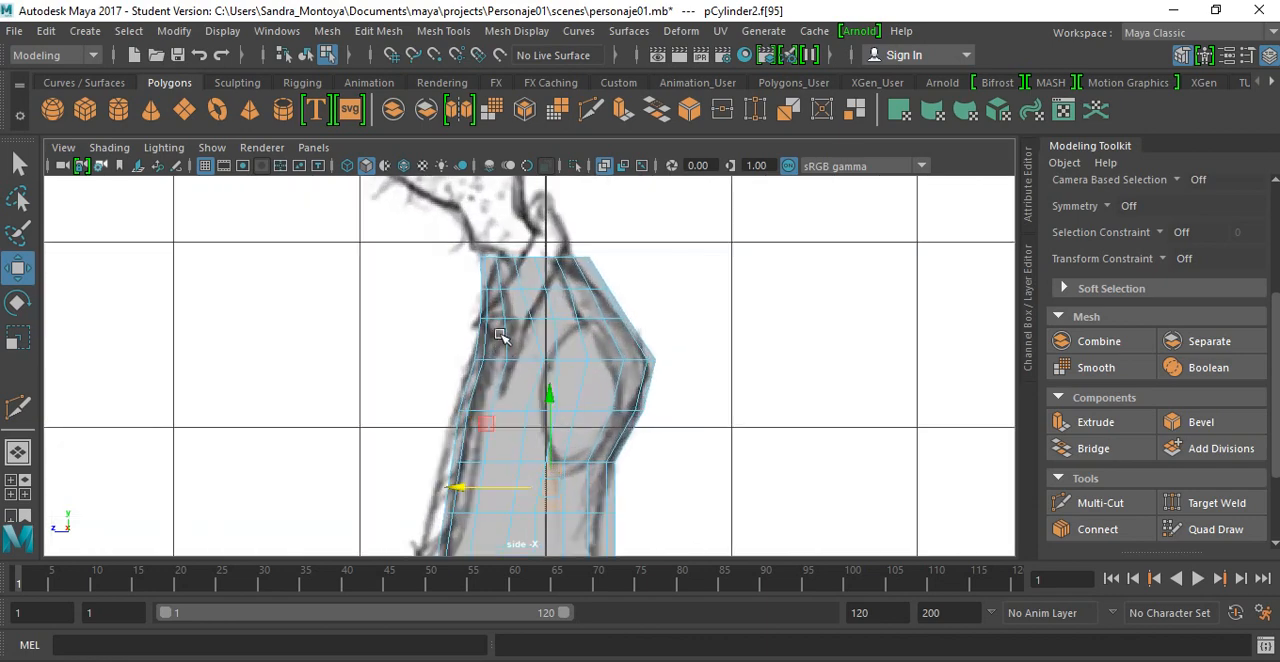
middle_click_drag(486, 343, 465, 370, "alt")
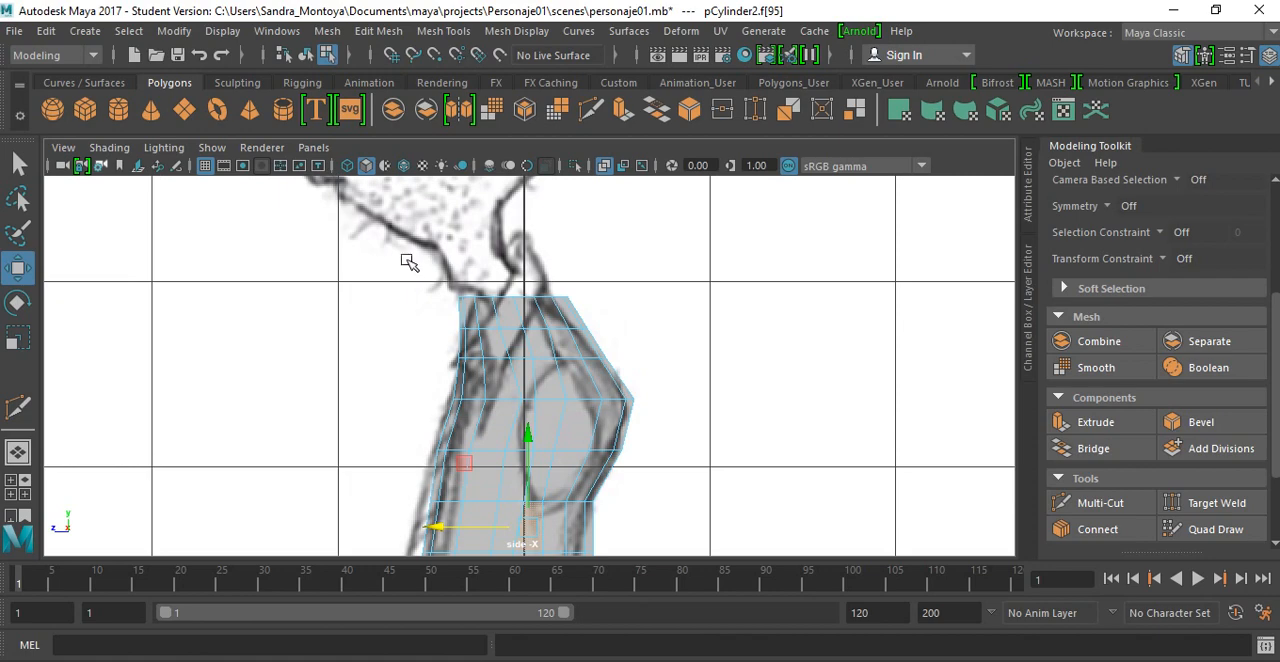
left_click_drag(410, 262, 663, 425)
right_click(545, 360)
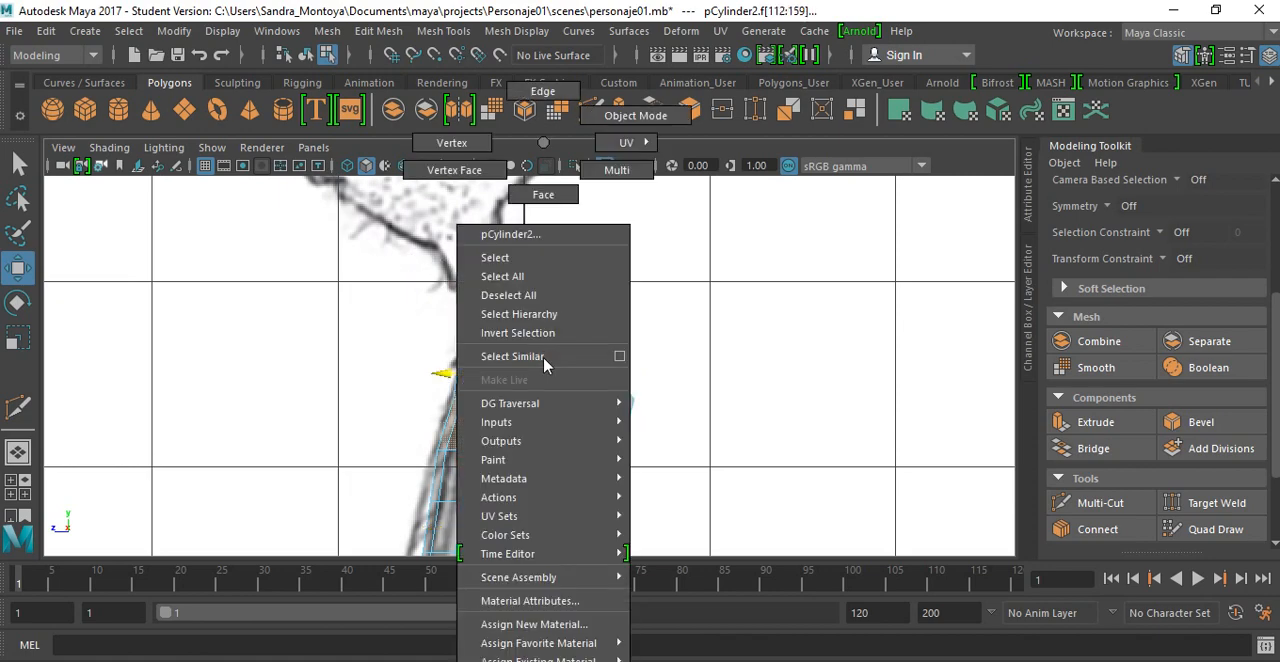
left_click(476, 144)
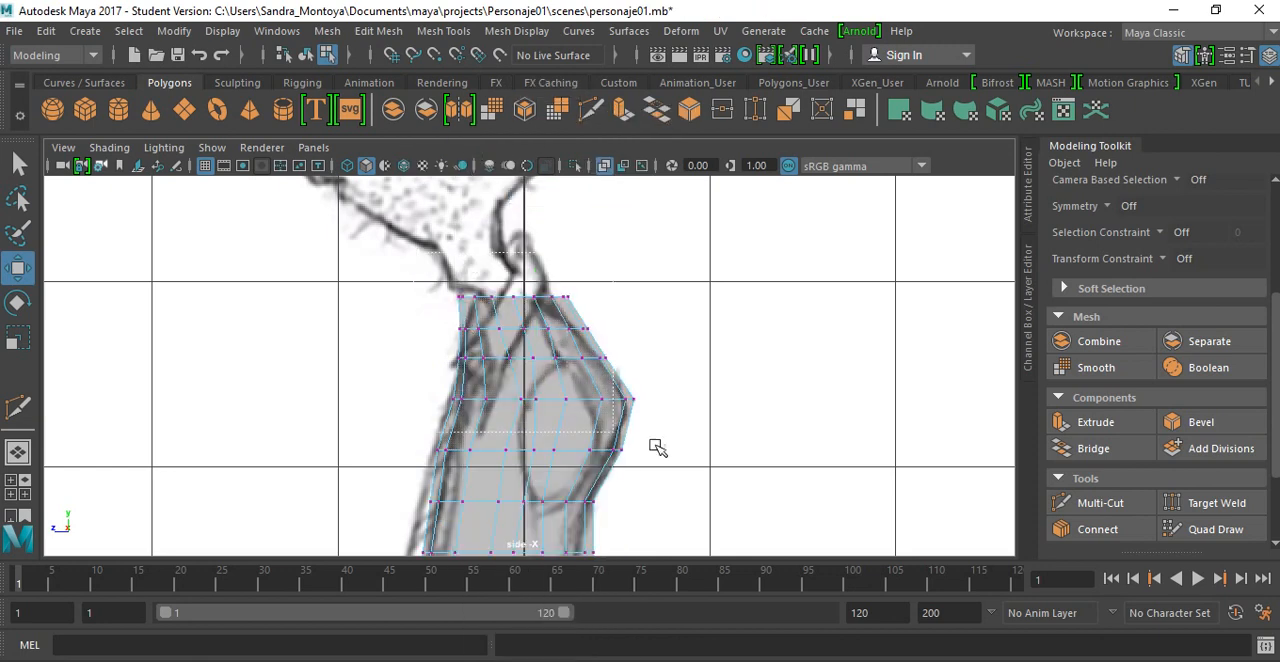
left_click_drag(670, 452, 672, 466)
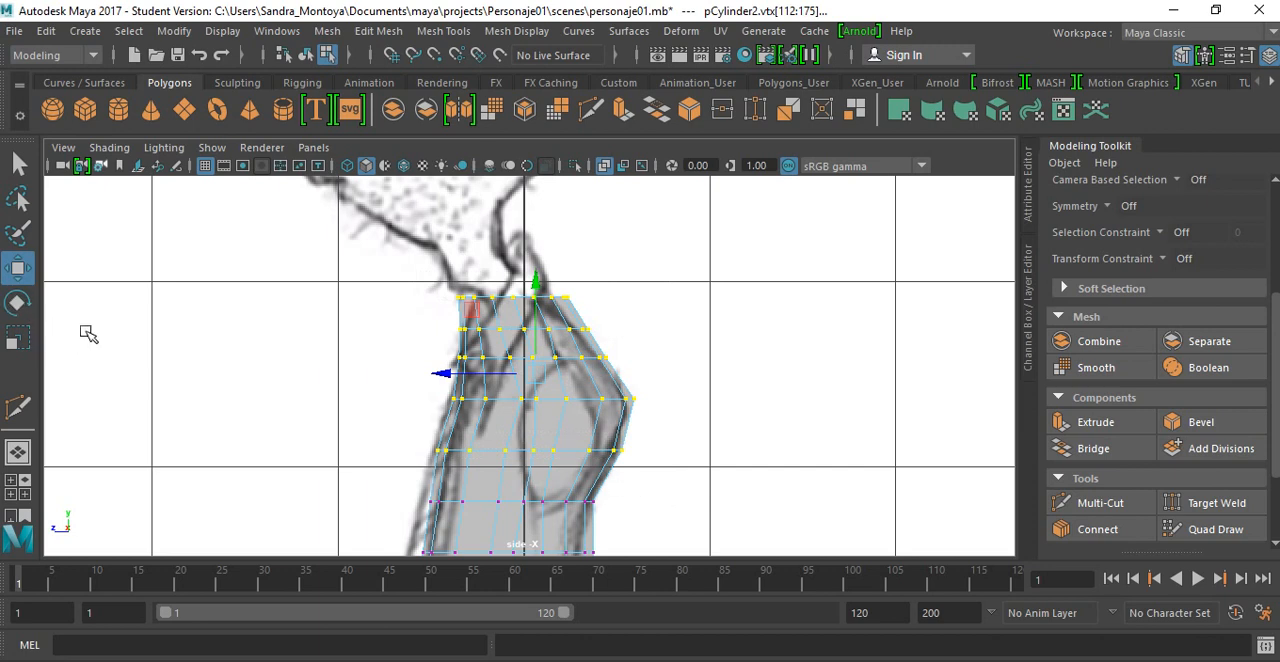
key("e")
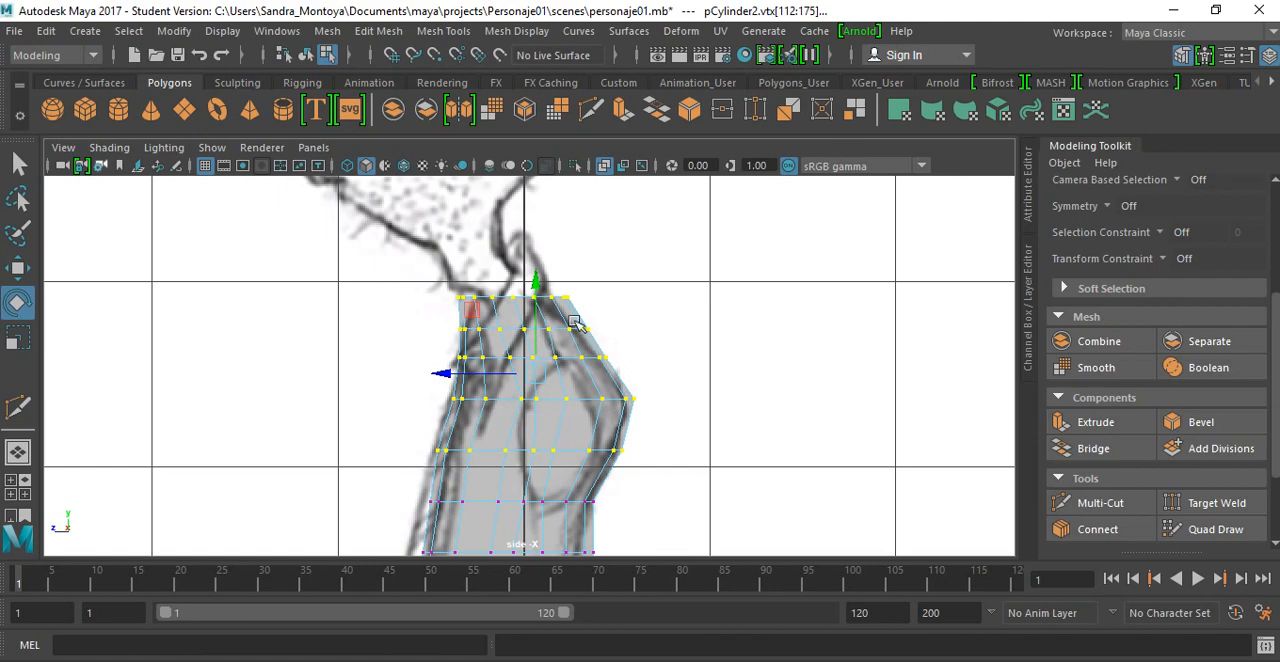
left_click_drag(444, 334, 424, 338)
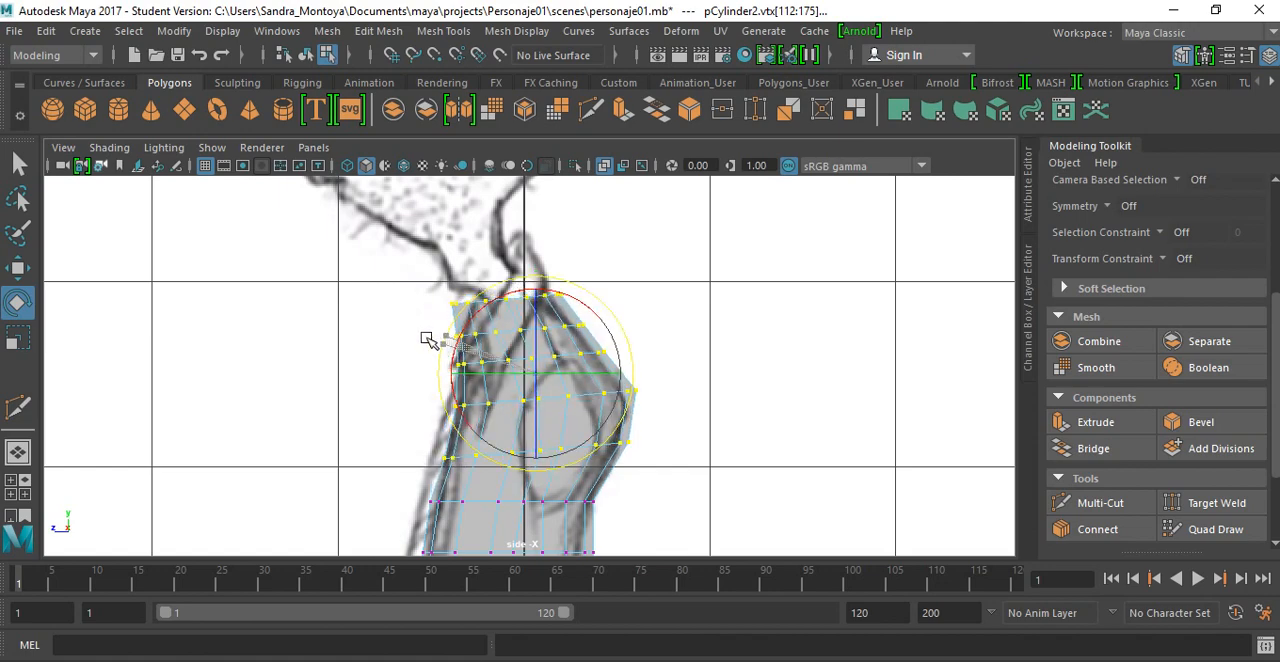
Step: Rotate the top four vertex rows a little further forward, followed by an additional forward tilt of the top three rows
left_click_drag(388, 272, 691, 421)
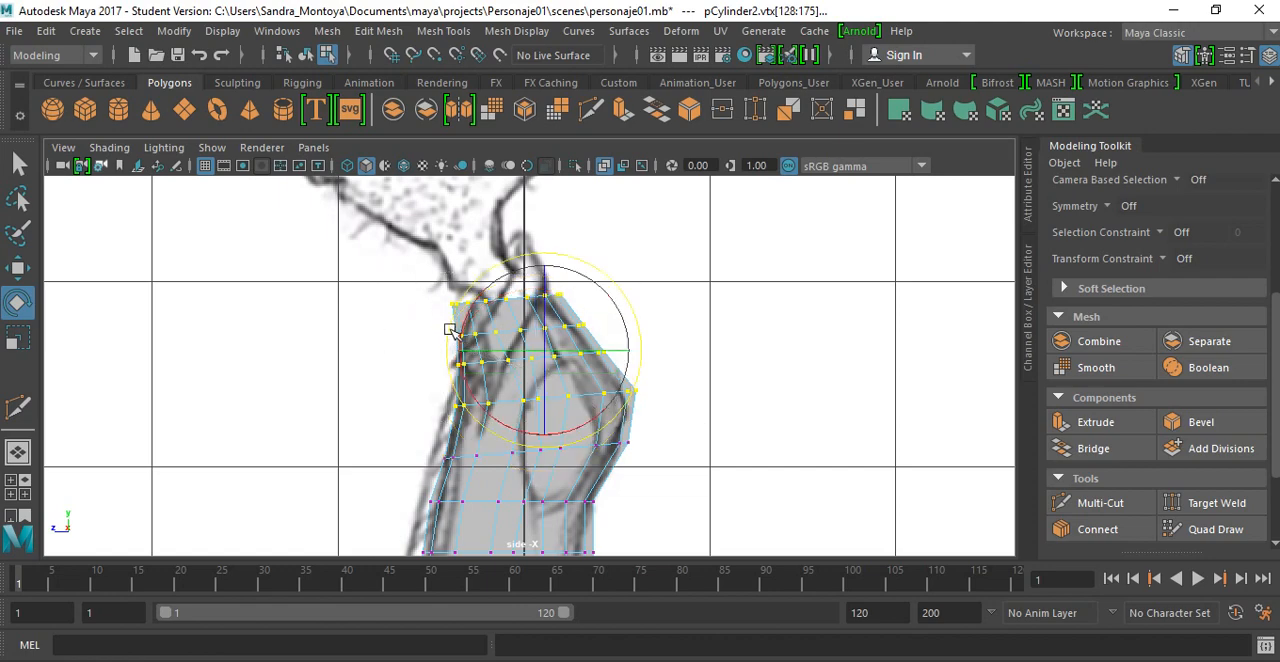
left_click_drag(449, 330, 443, 335)
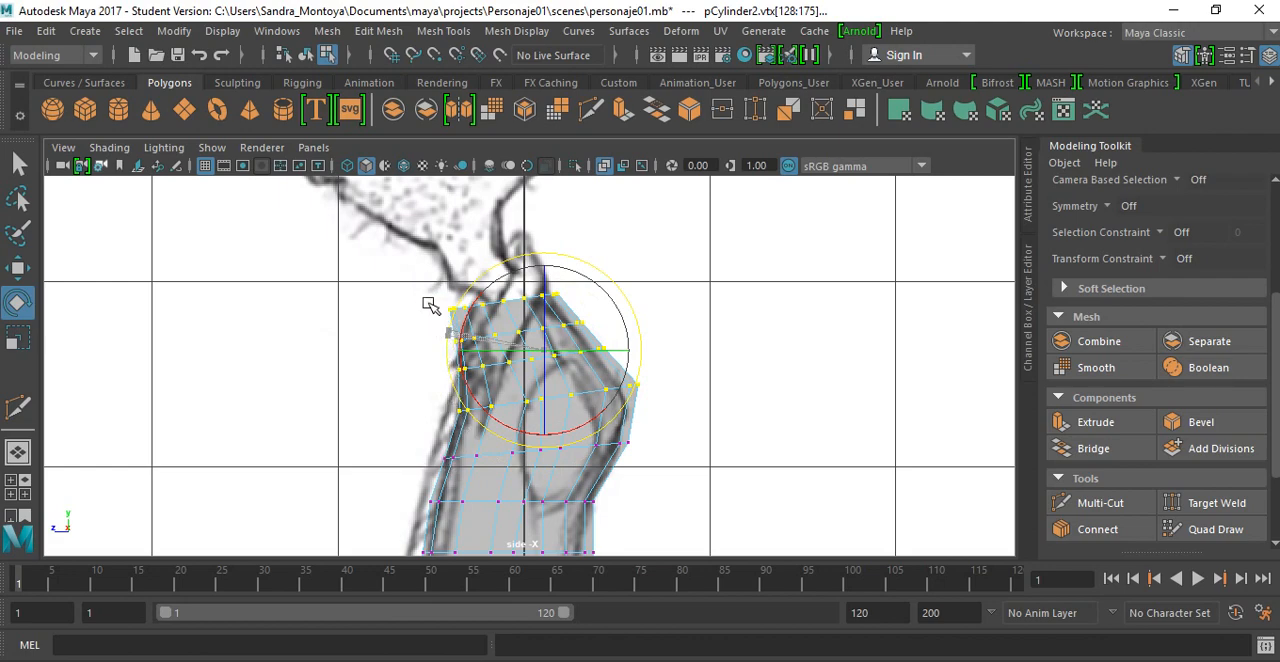
left_click_drag(449, 284, 628, 385)
left_click_drag(460, 334, 447, 398)
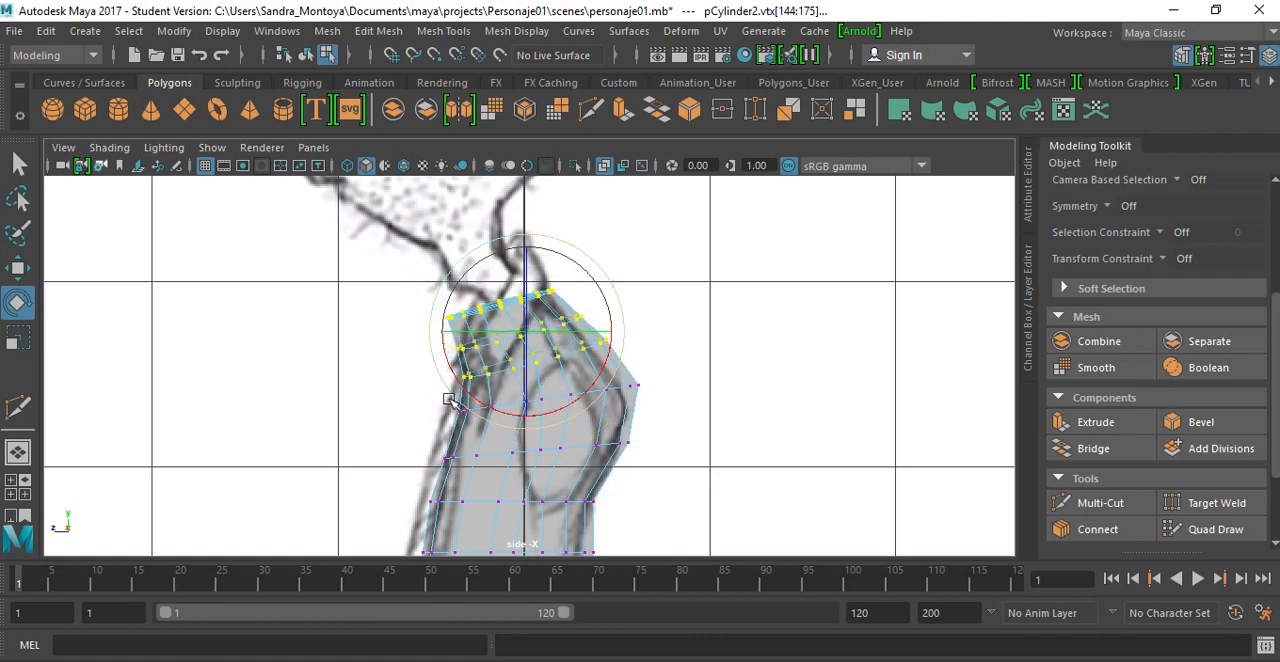
key("ctrl+z")
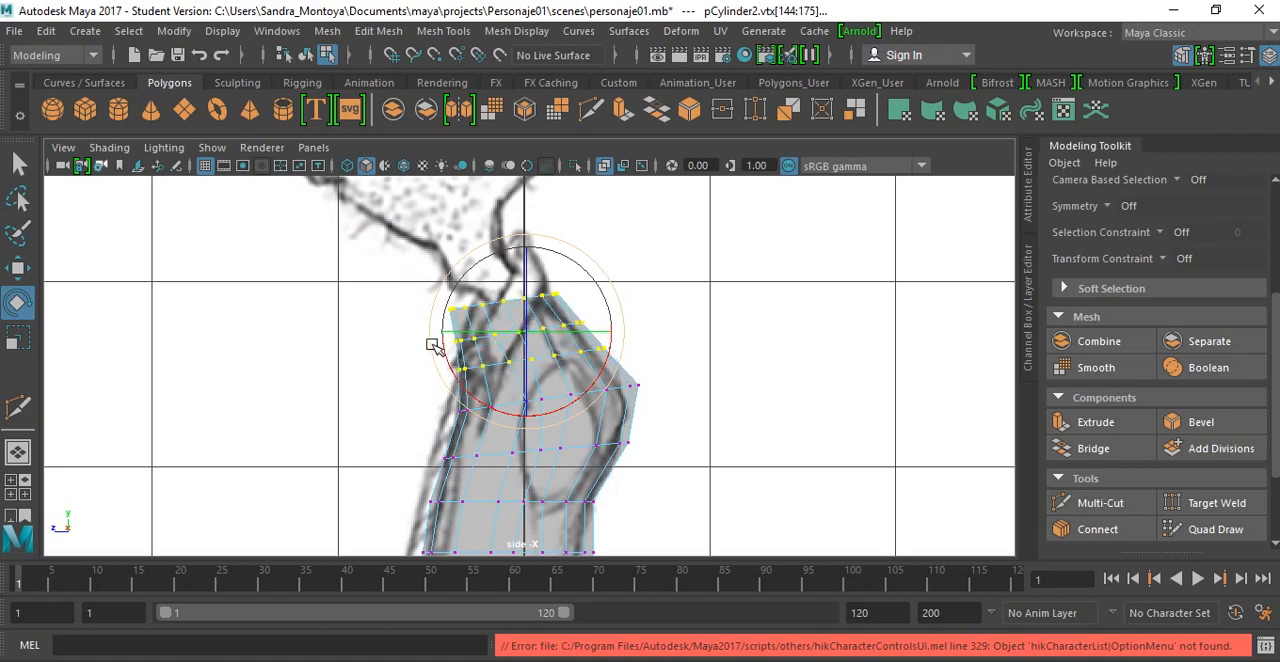
left_click_drag(432, 350, 434, 354)
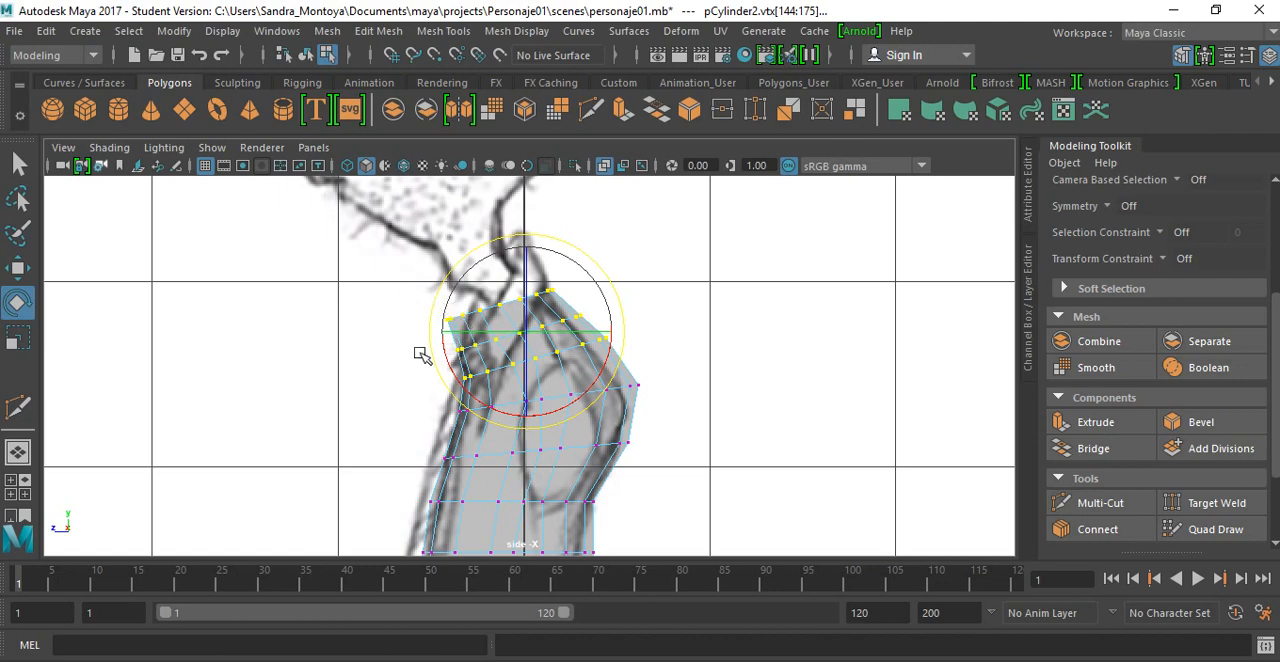
Step: Tilt the two vertex rows just below the upper five slightly forward to continue the torso's curve
middle_click_drag(560, 452, 404, 406, "alt")
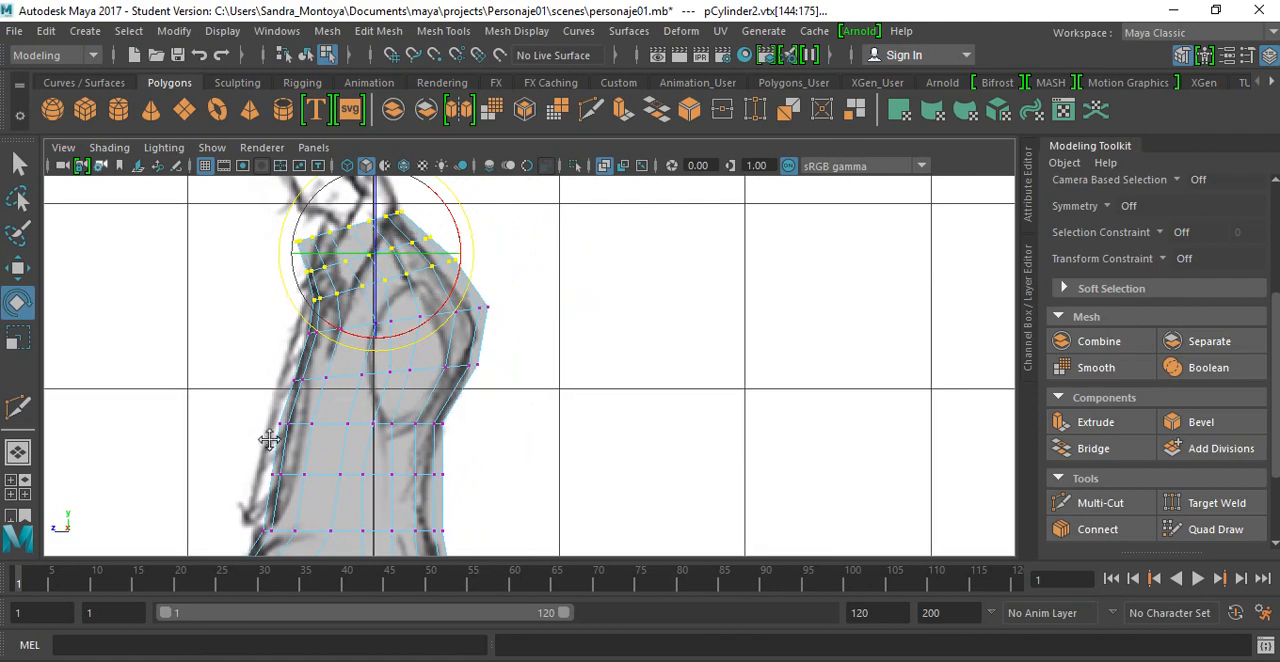
left_click_drag(257, 414, 477, 505)
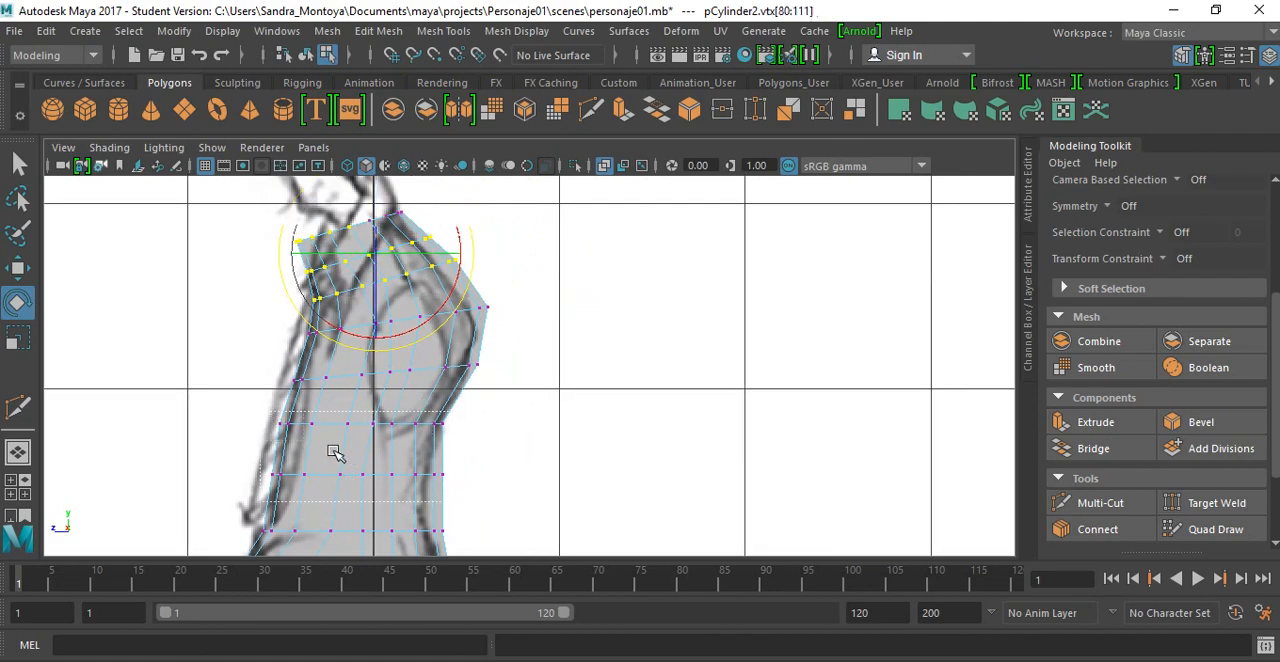
left_click_drag(261, 461, 263, 472)
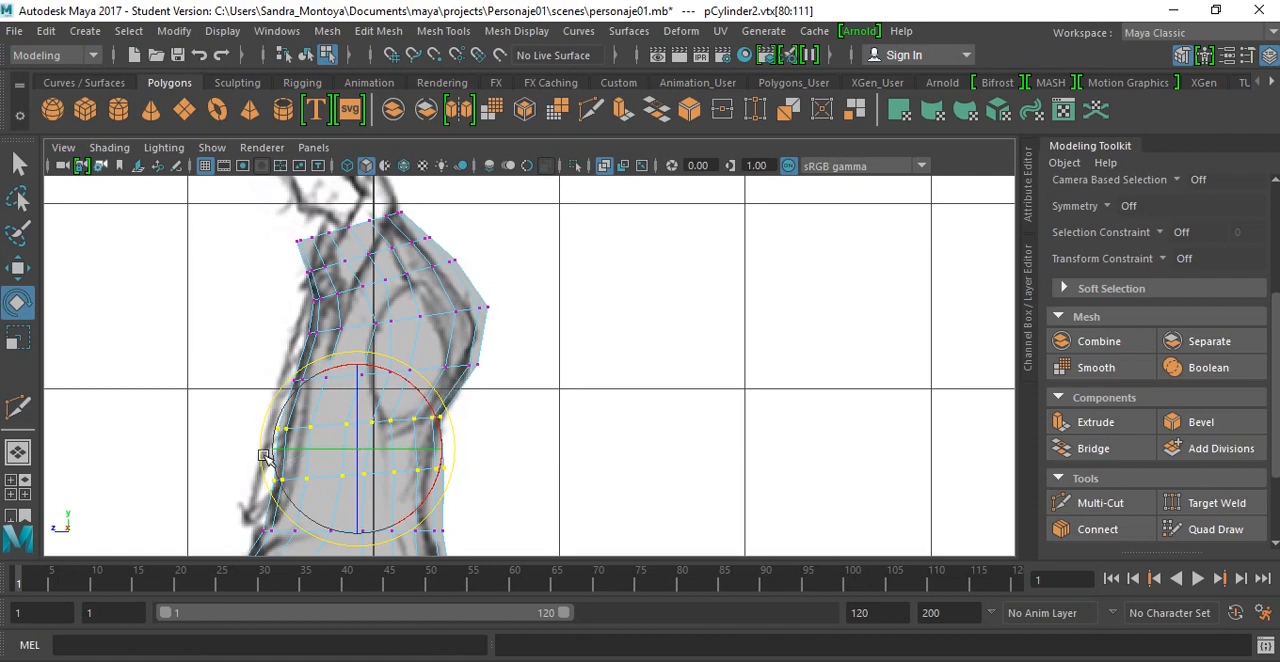
Step: Rotate the upper five vertex rows slightly more forward and refine the tilt of the top four rows
left_click_drag(287, 238, 486, 386)
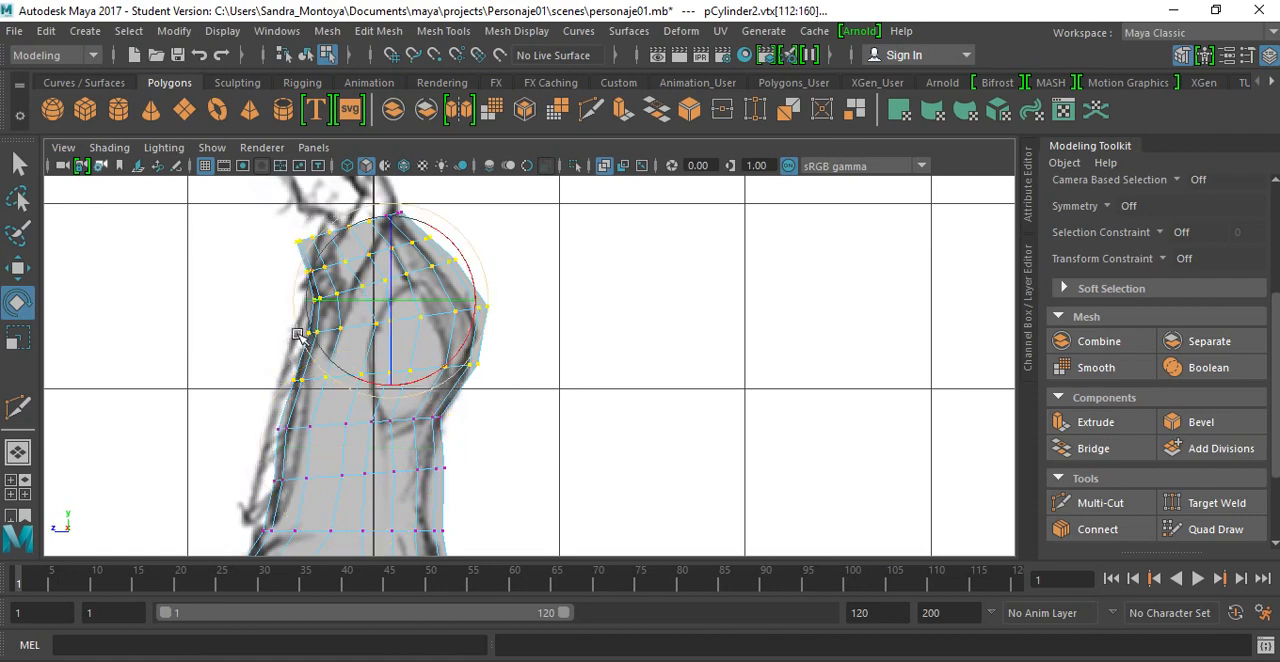
left_click_drag(297, 334, 305, 338)
middle_click_drag(291, 257, 323, 366, "alt")
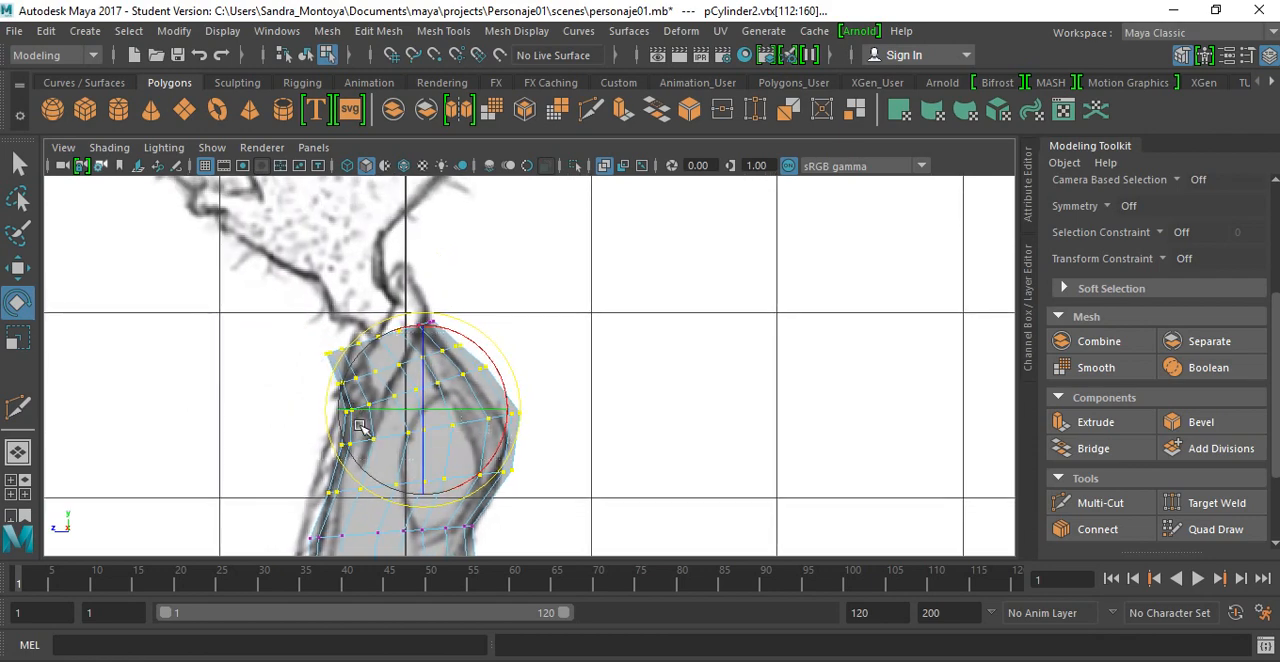
key("ctrl+z")
left_click_drag(318, 423, 325, 433)
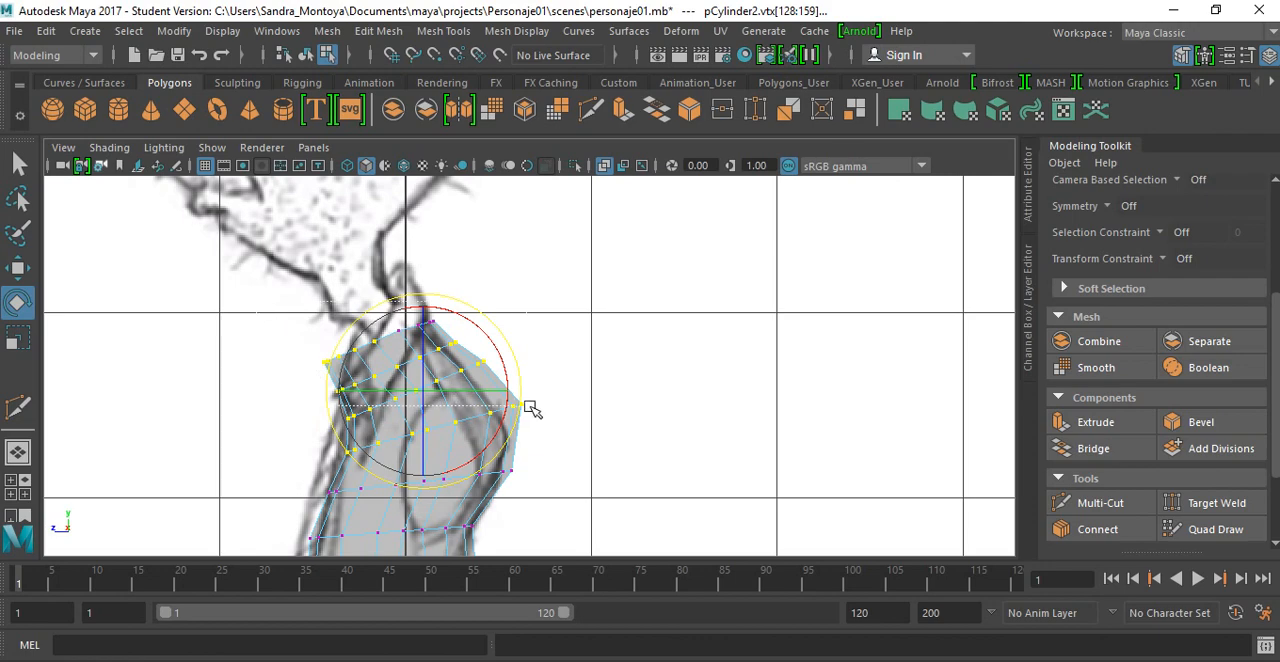
Step: Complete the selection of the top three vertex rows, including the missed middle vertices, and rotate them slightly further forward
left_click_drag(521, 393, 521, 394)
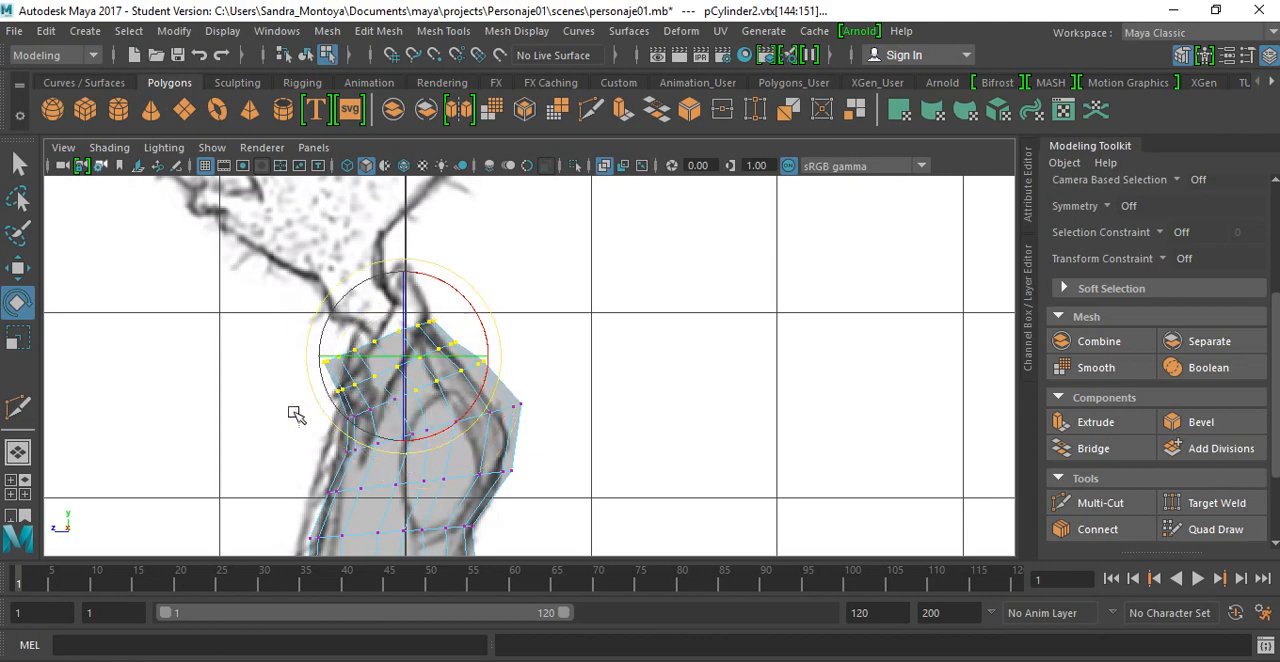
left_click_drag(341, 406, 409, 427, "shift")
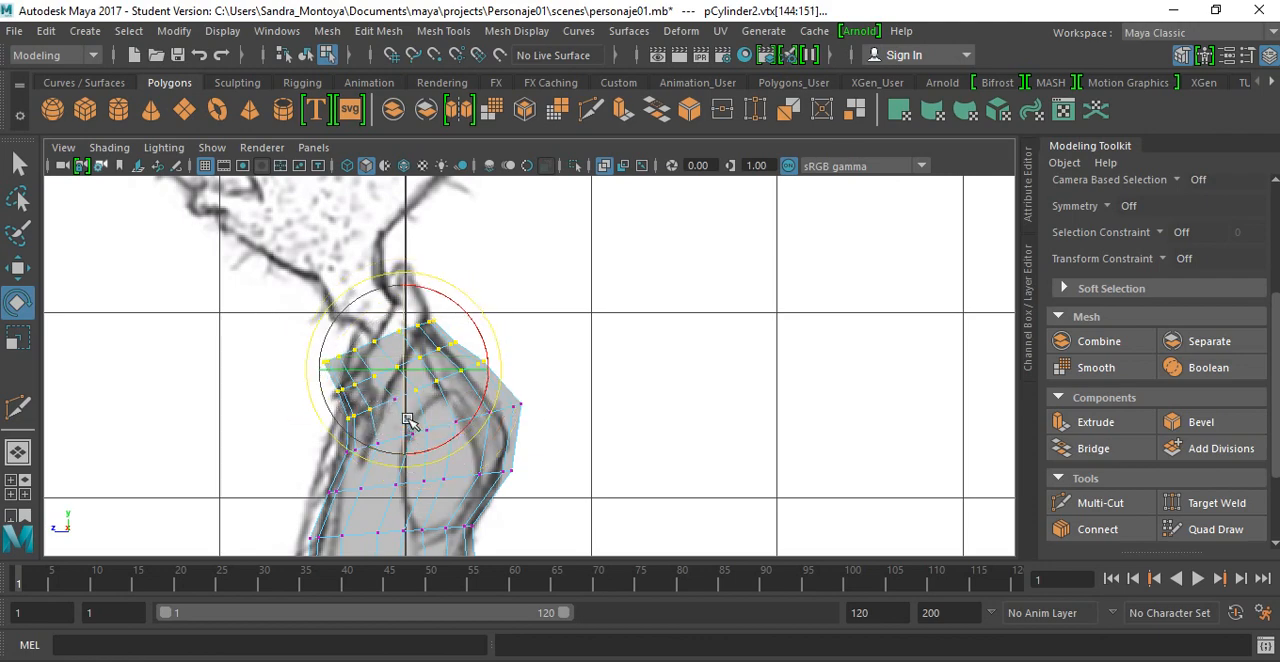
mouse_move(393, 388)
left_mouse_down()
mouse_move(398, 425)
mouse_move(389, 397)
left_mouse_up()
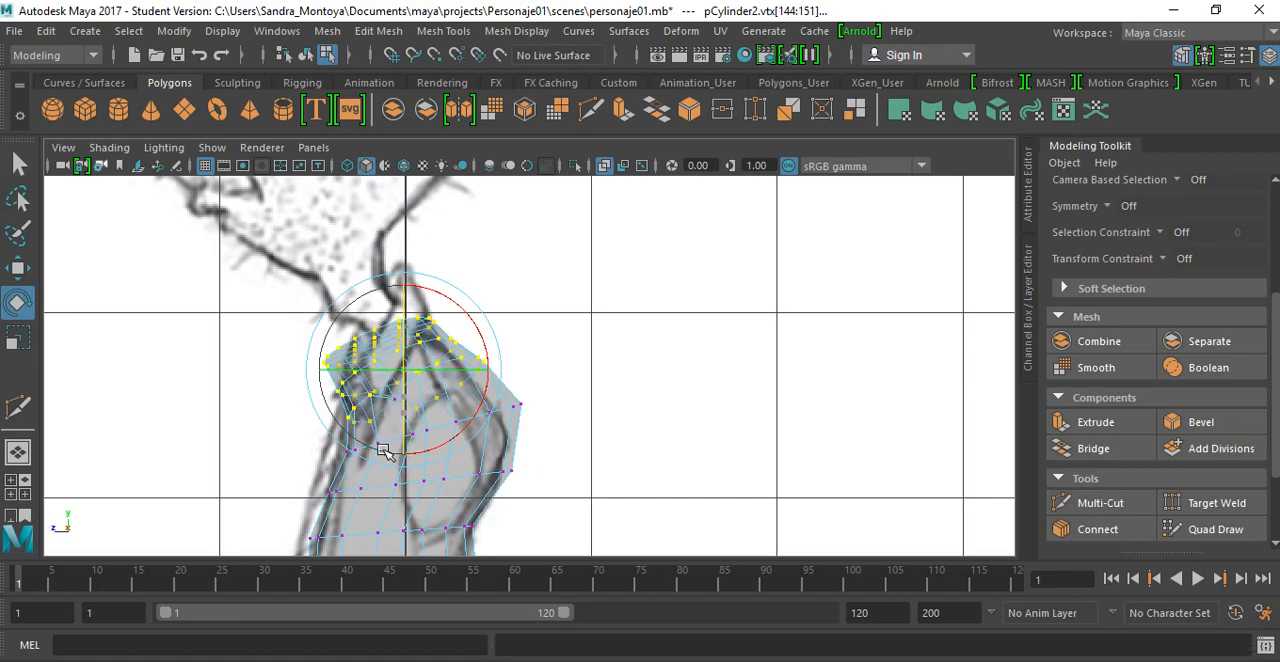
key("ctrl+z")
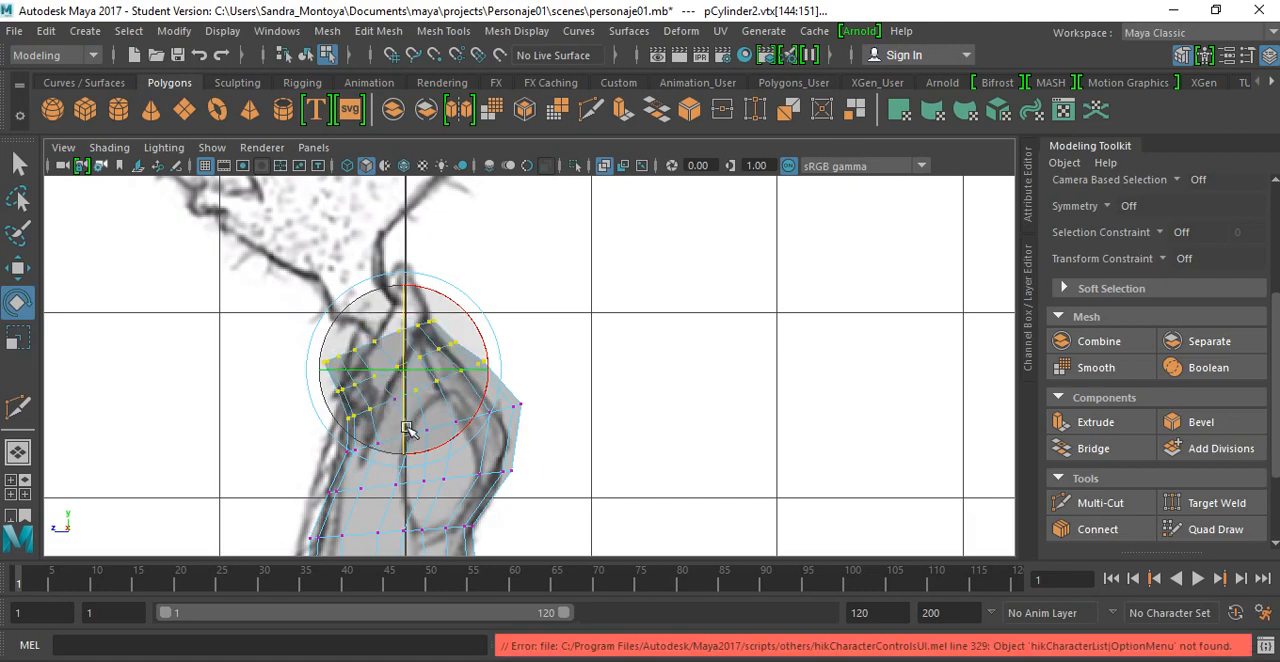
key("q")
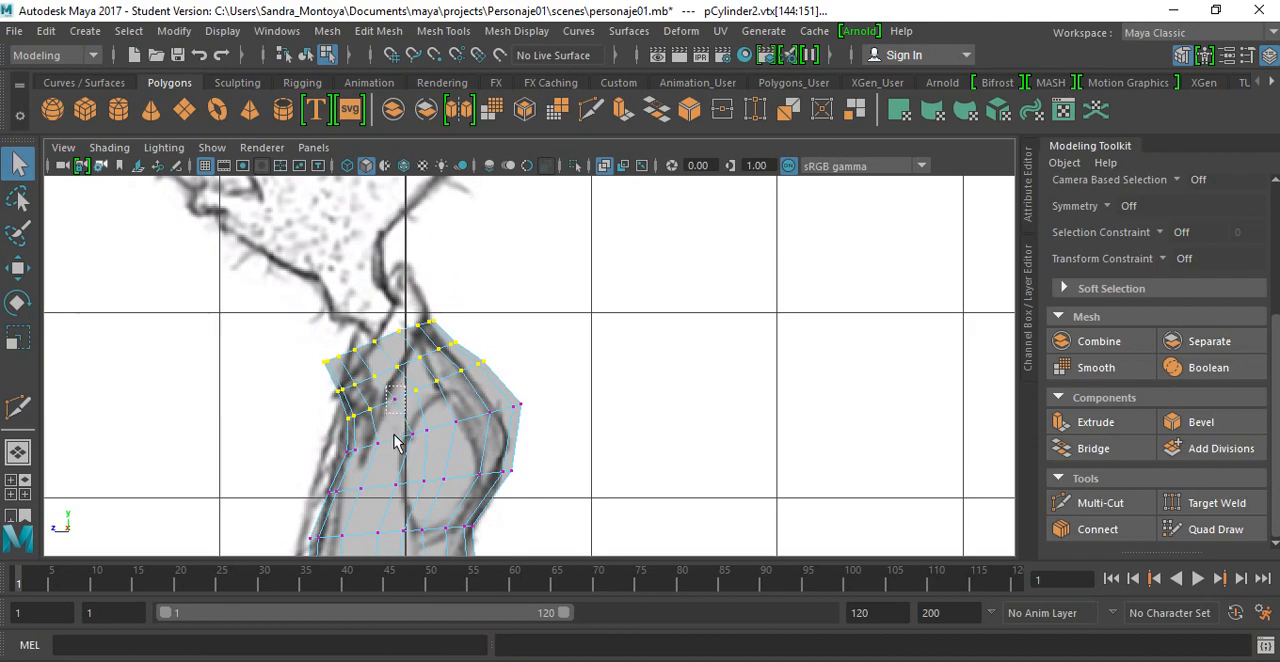
key("e")
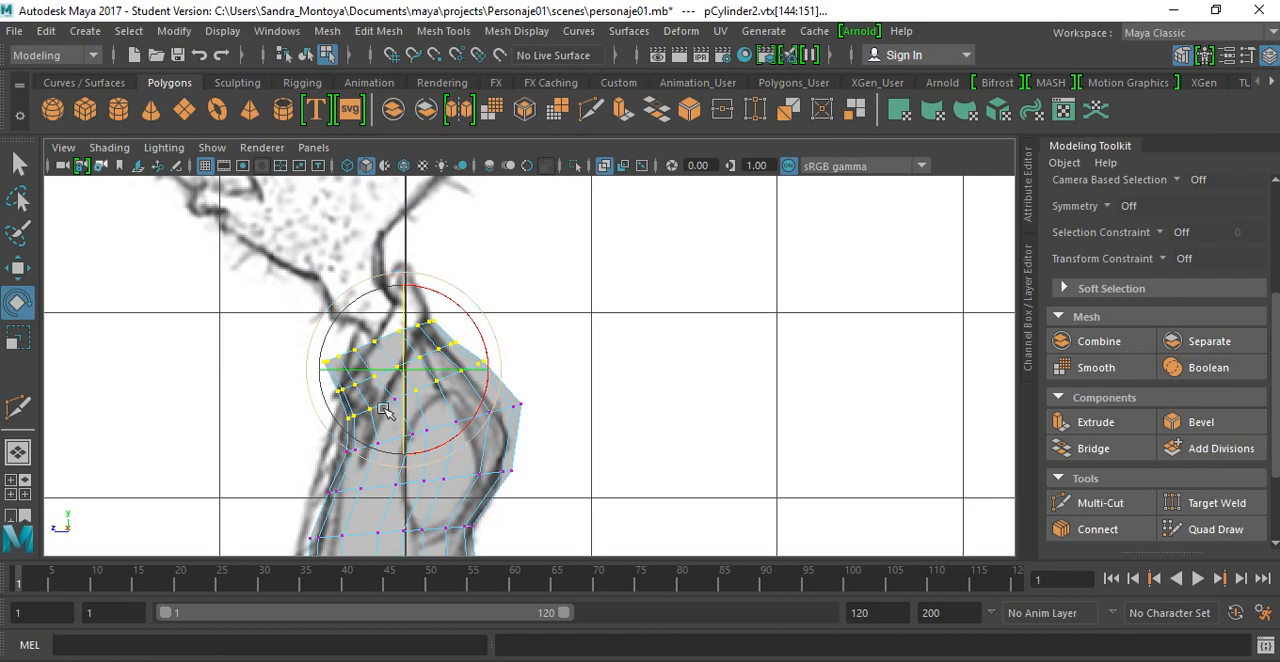
key("q")
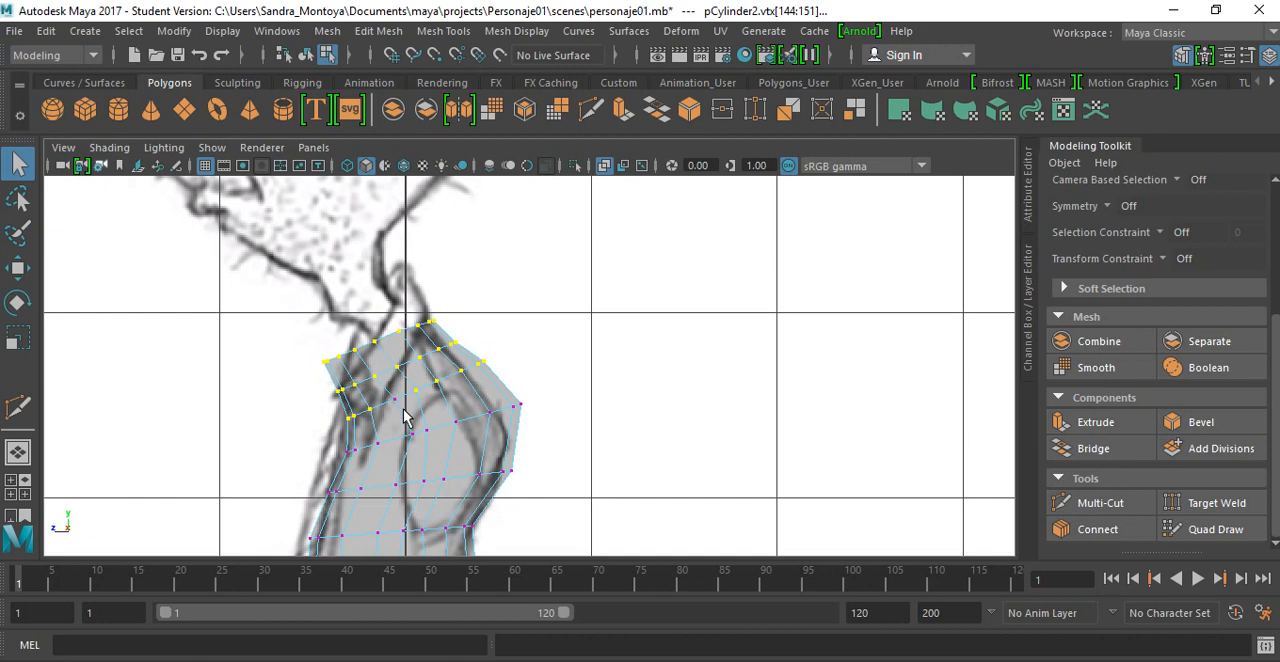
left_click_drag(405, 406, 382, 385, "shift")
key("e")
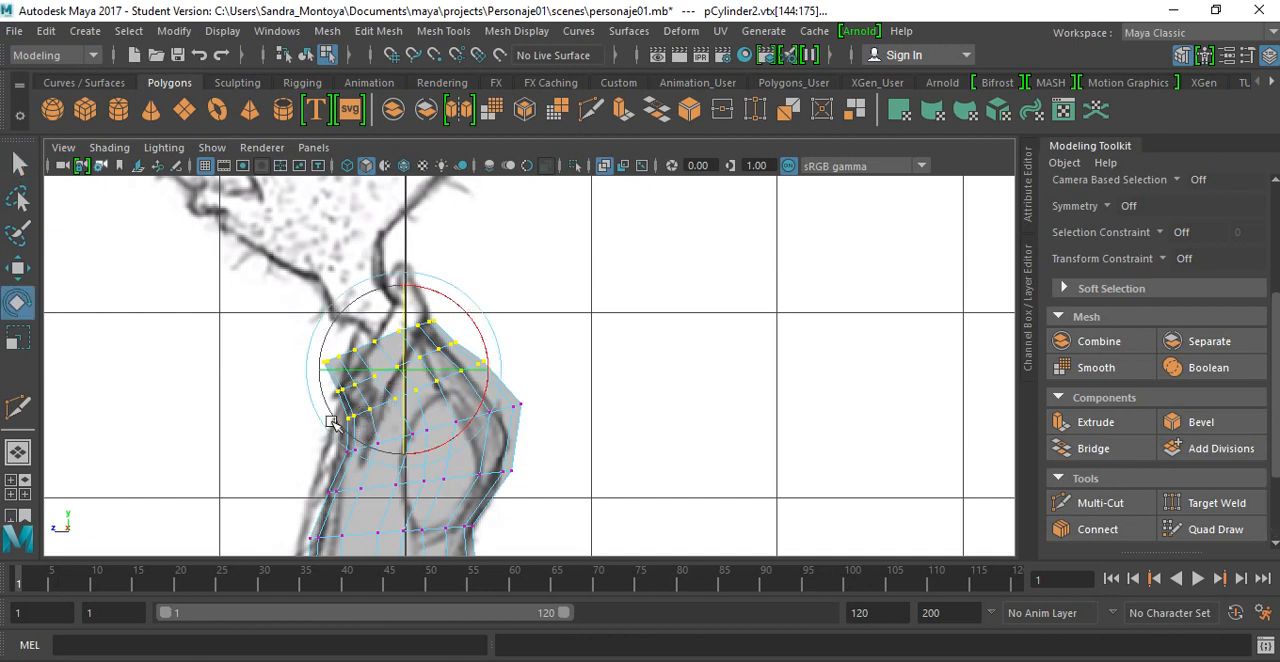
mouse_move(318, 418)
left_mouse_down()
mouse_move(326, 428)
mouse_move(320, 418)
left_mouse_up()
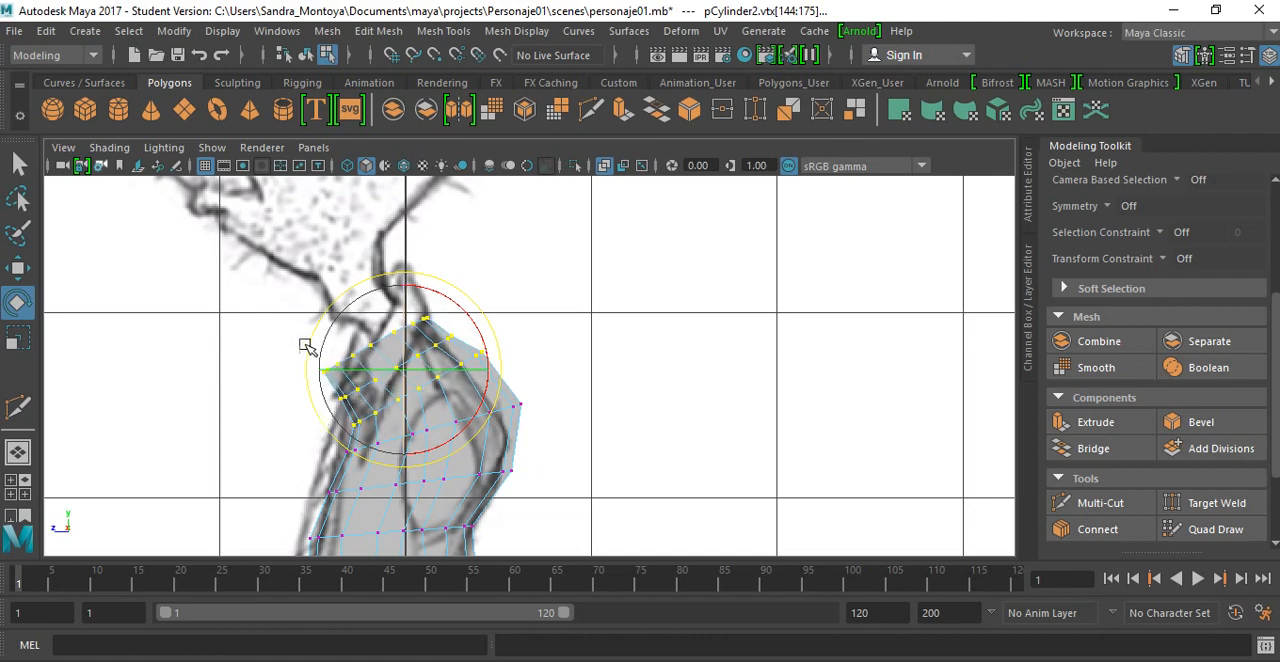
Step: Select the vertices of the top two rows and rotate them further forward toward the drawn neck and shoulder line
left_click_drag(342, 354, 384, 403)
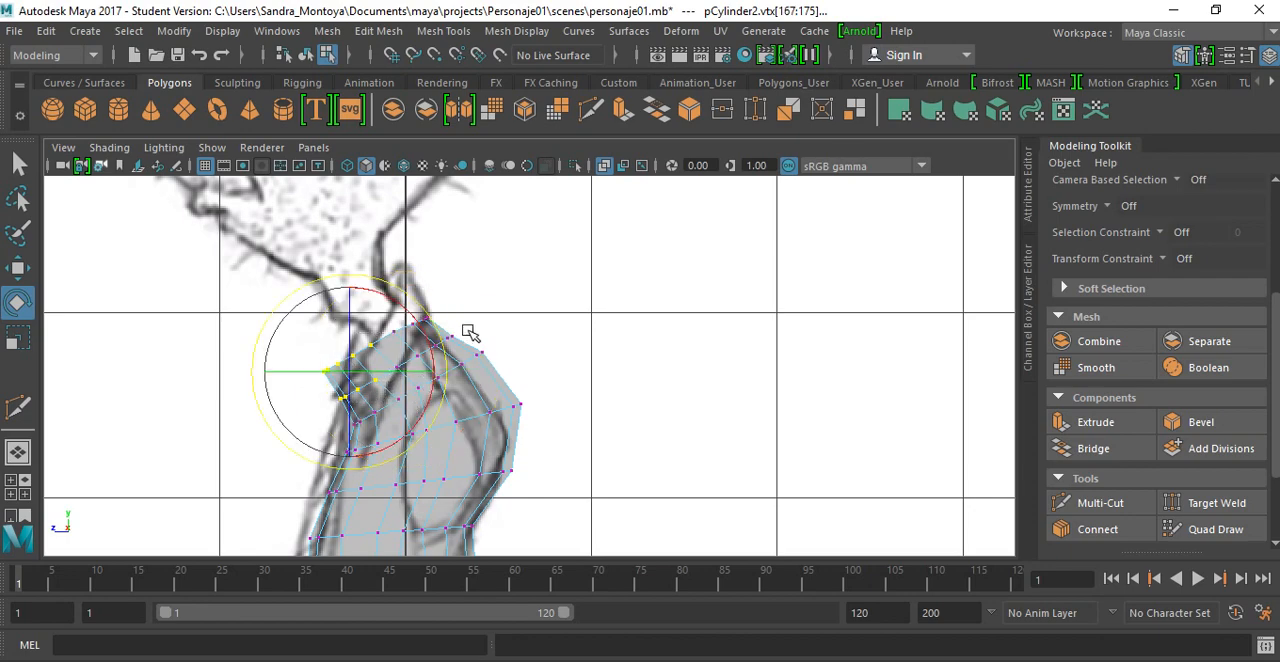
key("q")
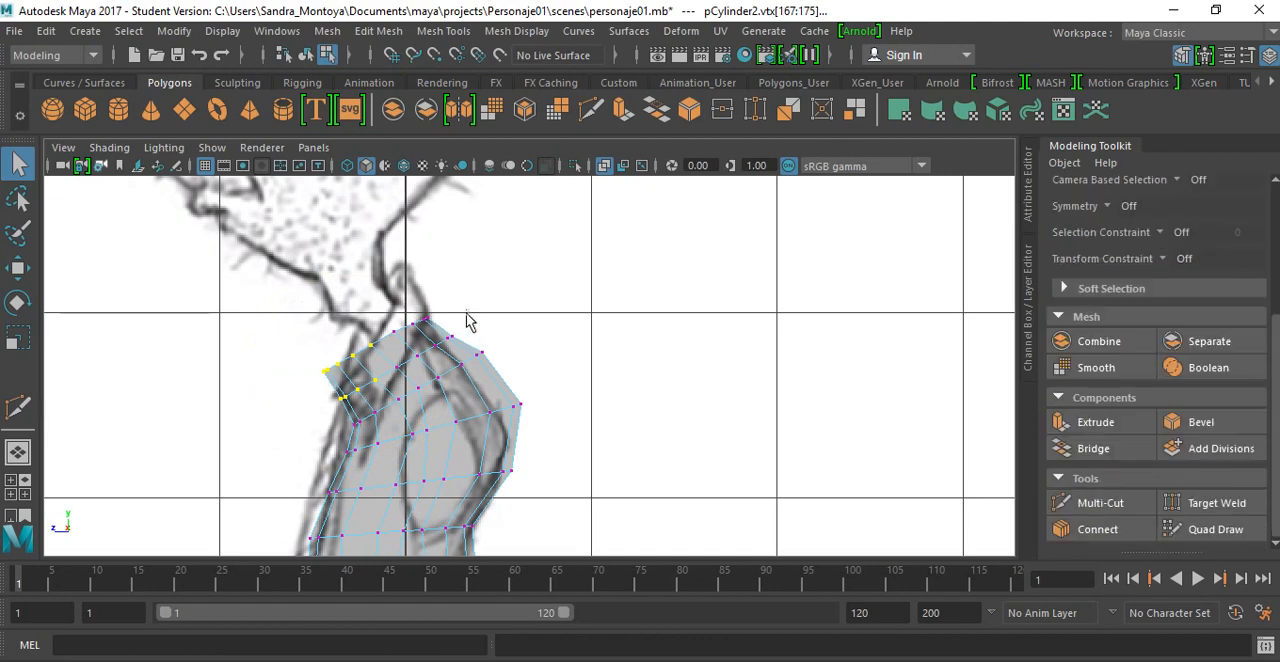
left_click_drag(460, 300, 387, 381)
key("e")
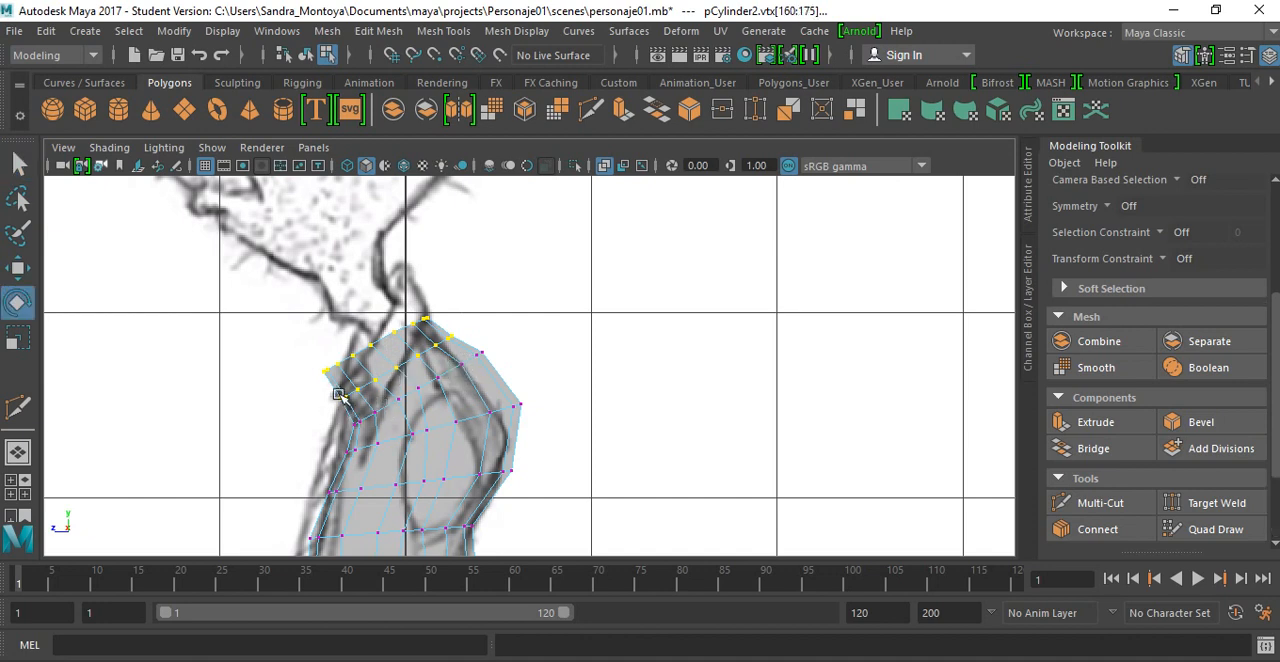
left_click_drag(306, 406, 320, 421)
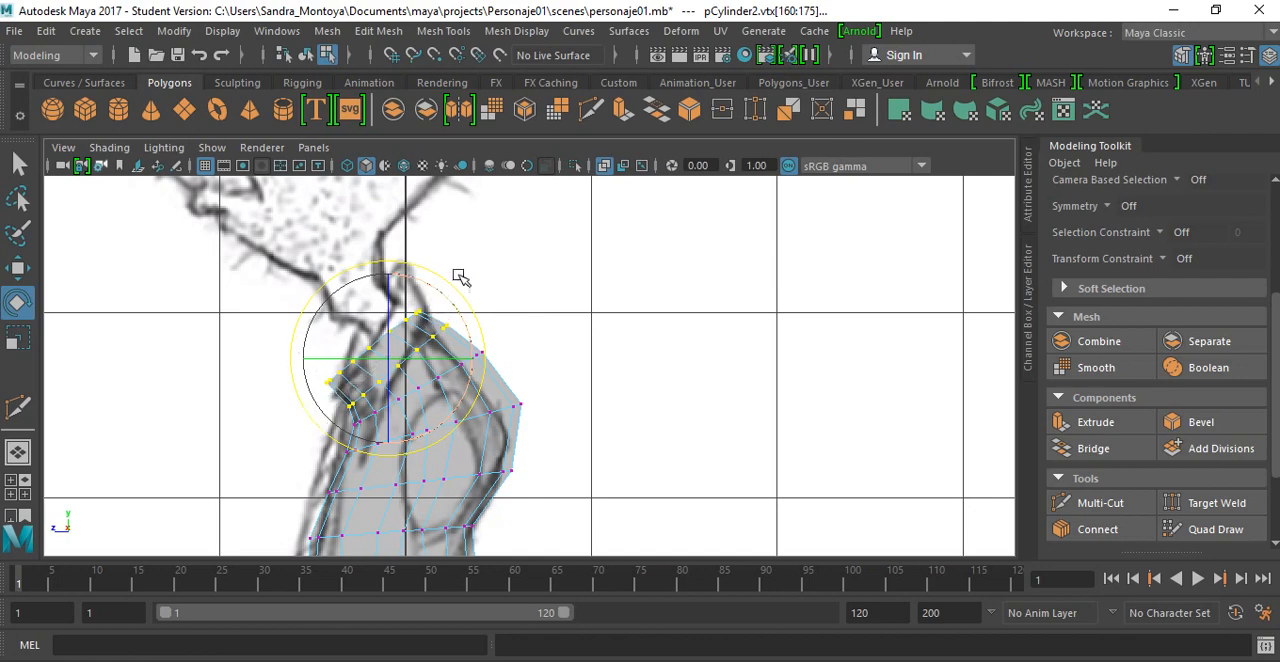
Step: Select the vertices along the torso's topmost row in the side view, from the back of the neck to the front corner
key("q")
left_click_drag(391, 324, 354, 323)
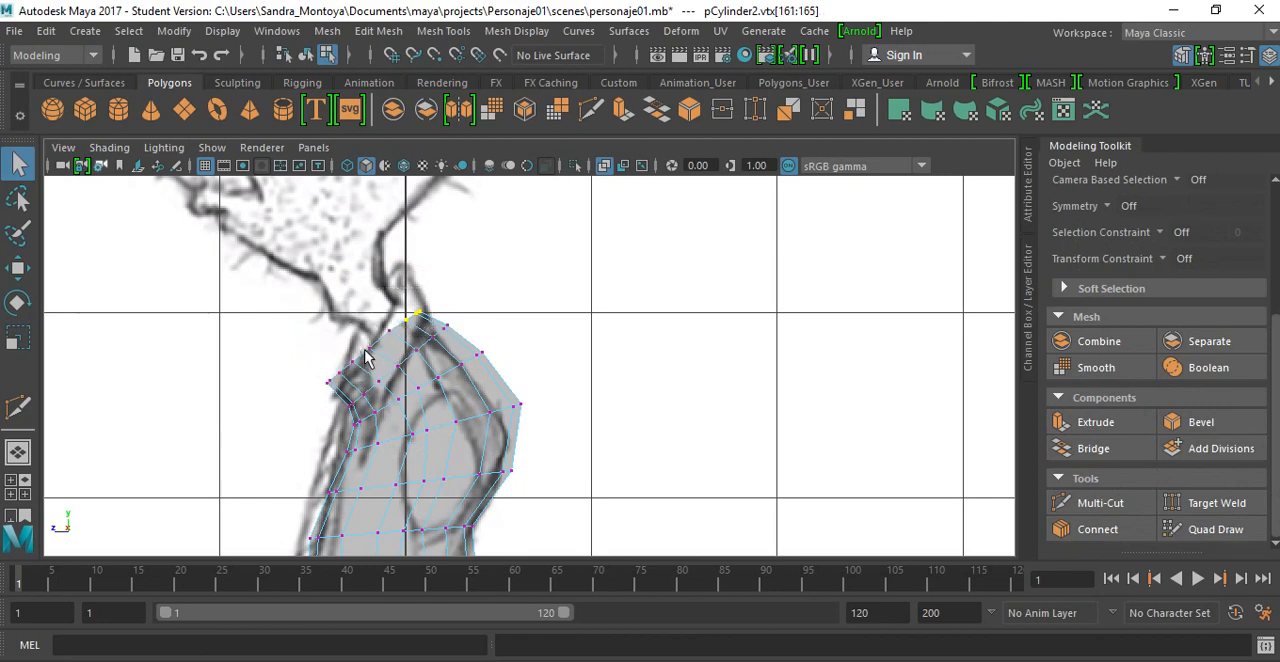
left_click(381, 345)
left_click(378, 350)
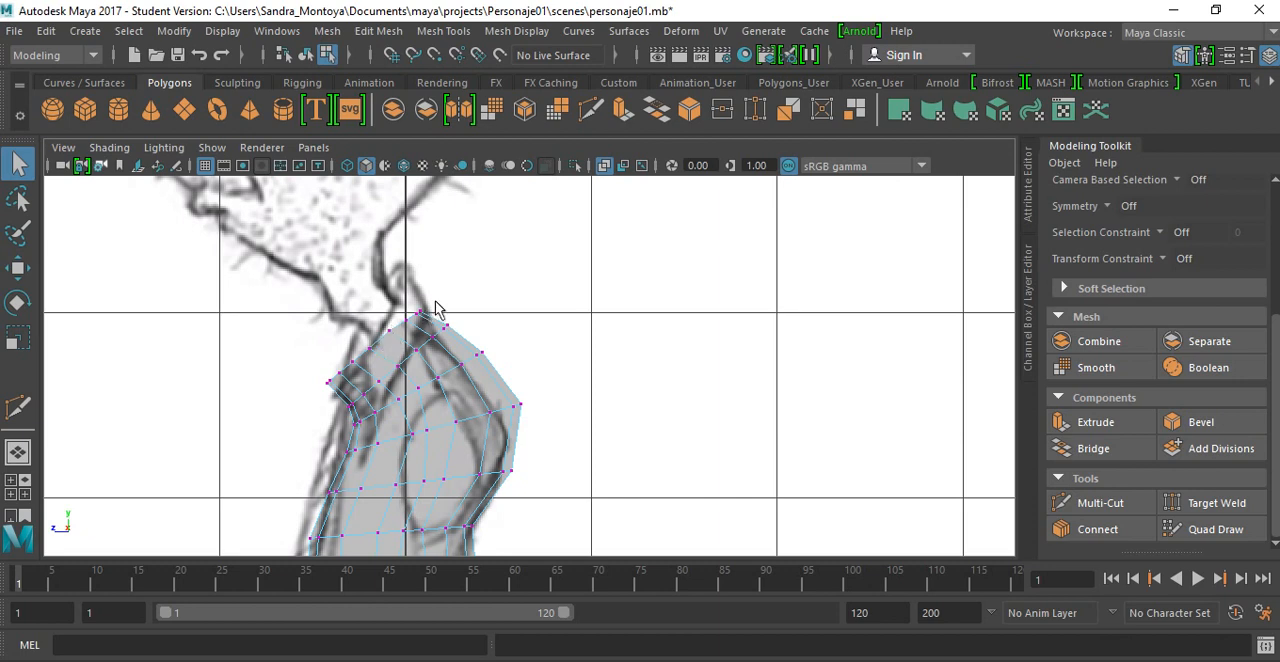
mouse_move(386, 329)
left_mouse_down()
mouse_move(342, 352)
mouse_move(346, 323)
mouse_move(387, 322)
mouse_move(377, 307)
left_mouse_up()
left_click_drag(377, 364, 344, 343, "shift")
left_click_drag(357, 385, 320, 374, "shift")
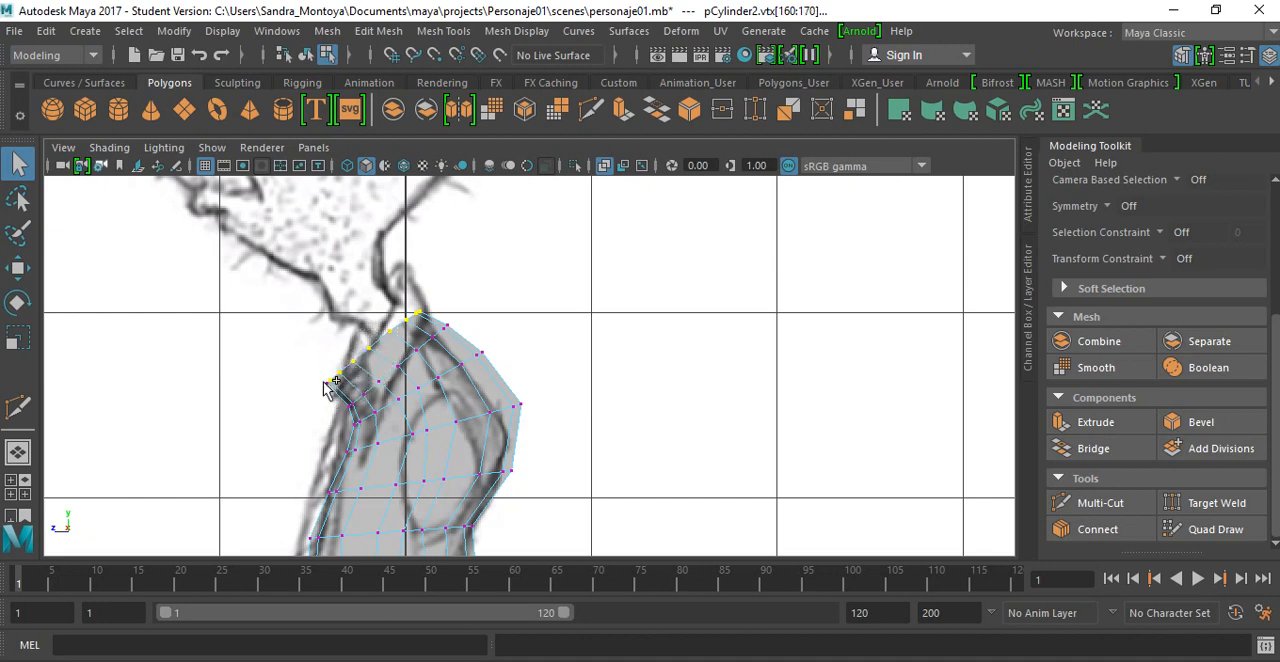
Step: Complete the topmost row's selection with the missed vertices at its front corner
left_click(322, 378, "shift")
scroll(331, 398, "up", 3)
middle_click_drag(330, 368, 557, 358, "alt")
scroll(433, 412, "up", 4)
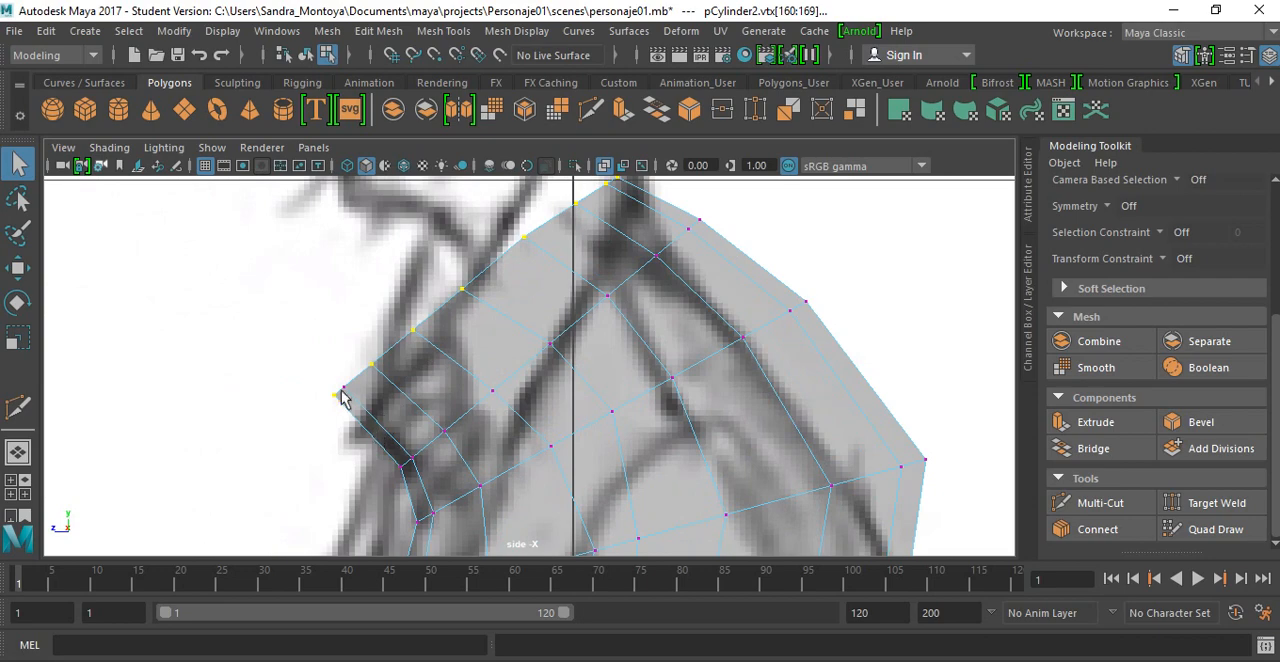
left_click_drag(341, 383, 355, 397, "shift")
scroll(403, 322, "down", 10)
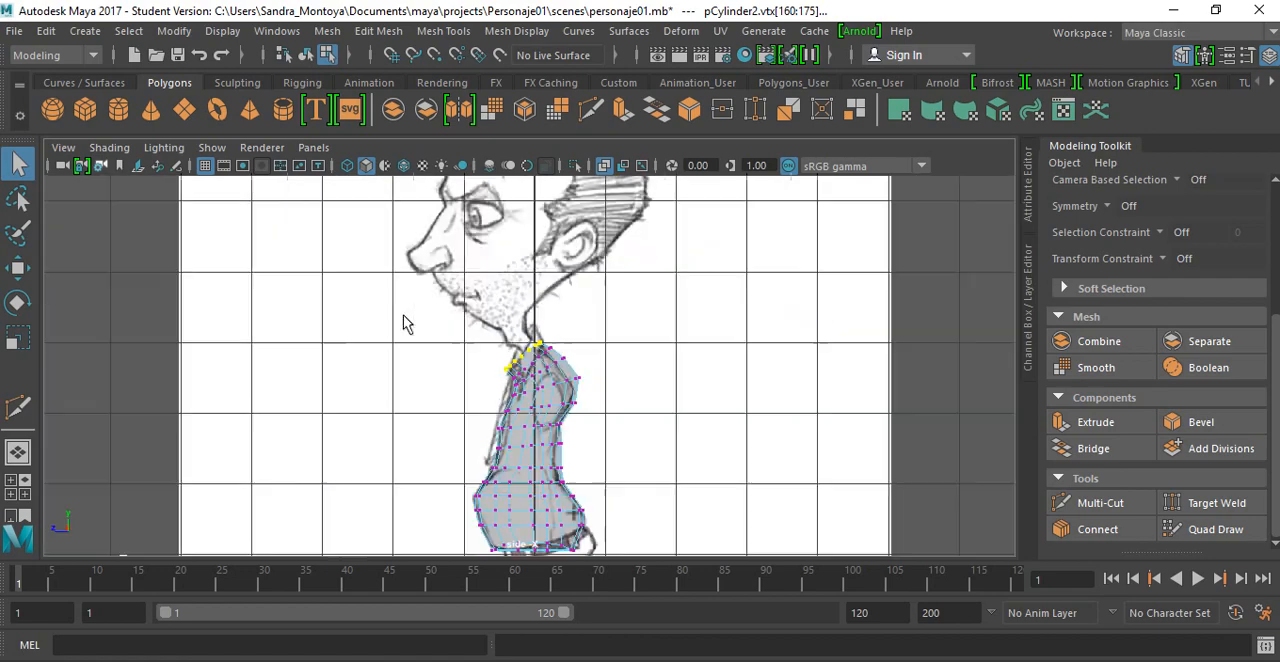
scroll(403, 322, "up", 2)
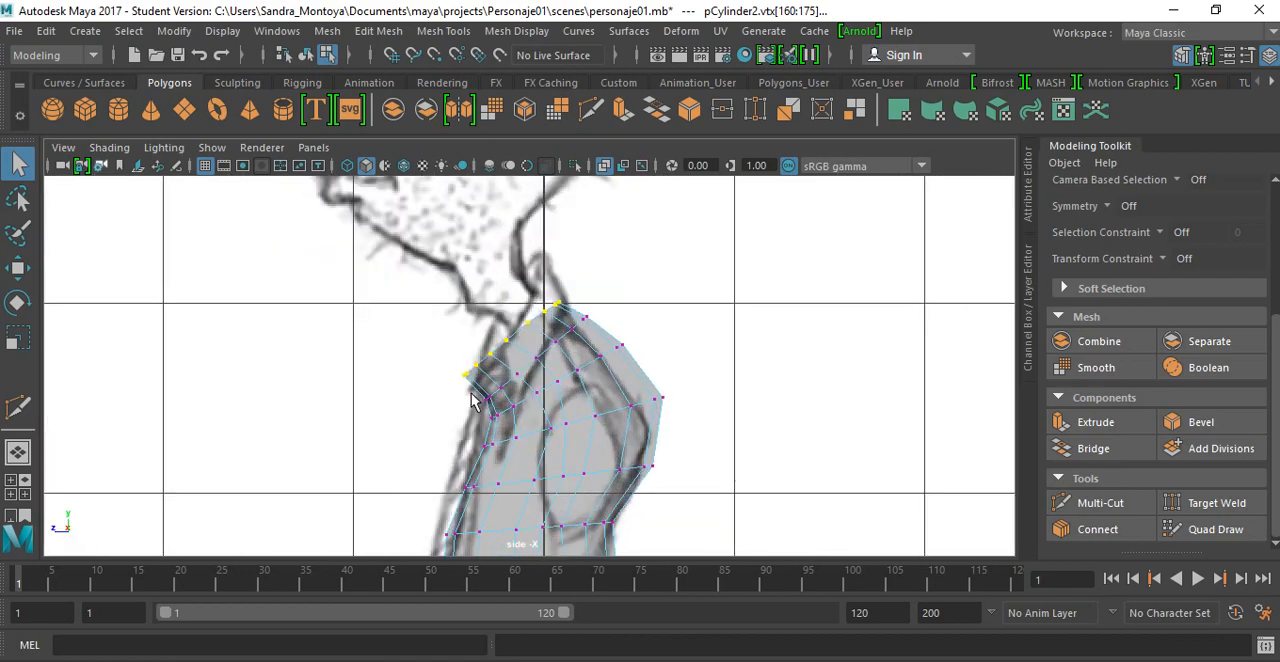
Step: Rotate the topmost vertex row further forward to steepen the neck opening along the side reference
key("e")
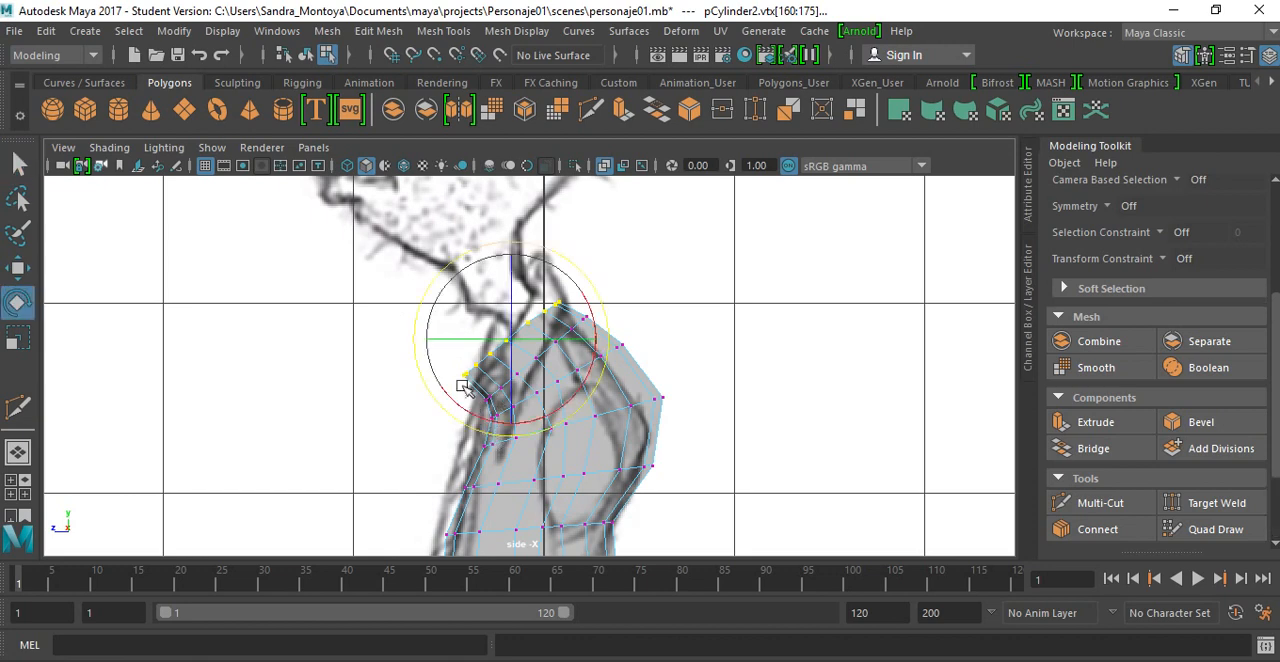
left_click_drag(437, 404, 450, 415)
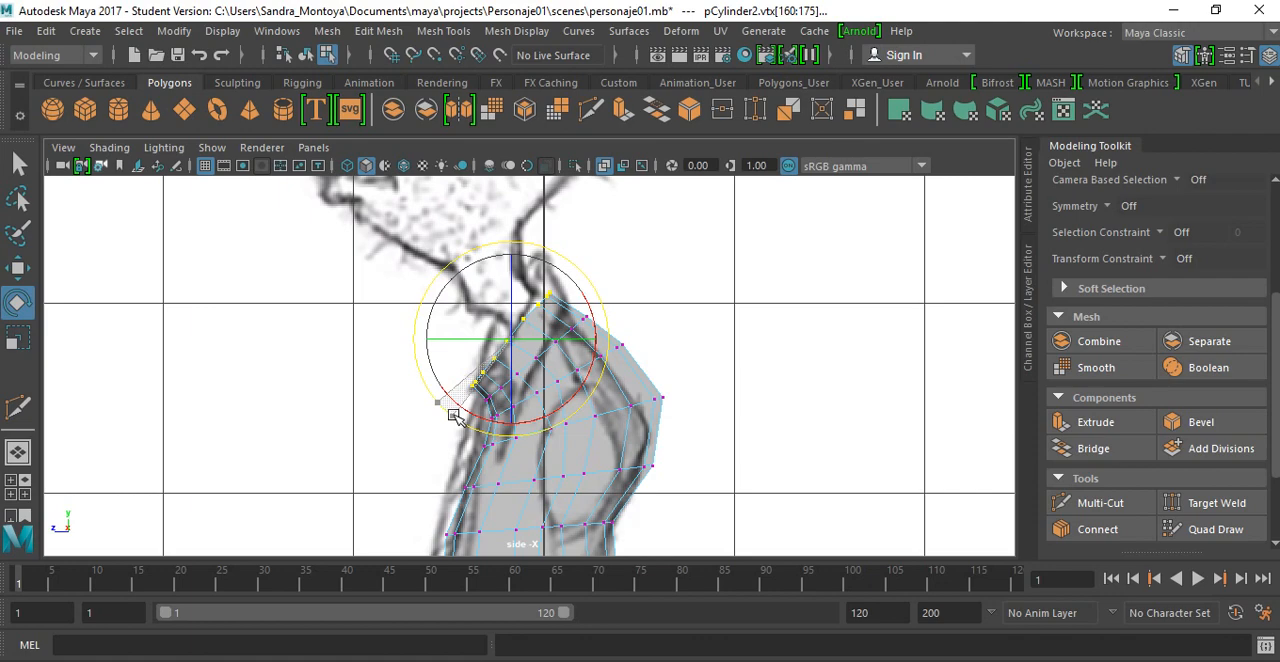
left_click_drag(497, 362, 499, 364)
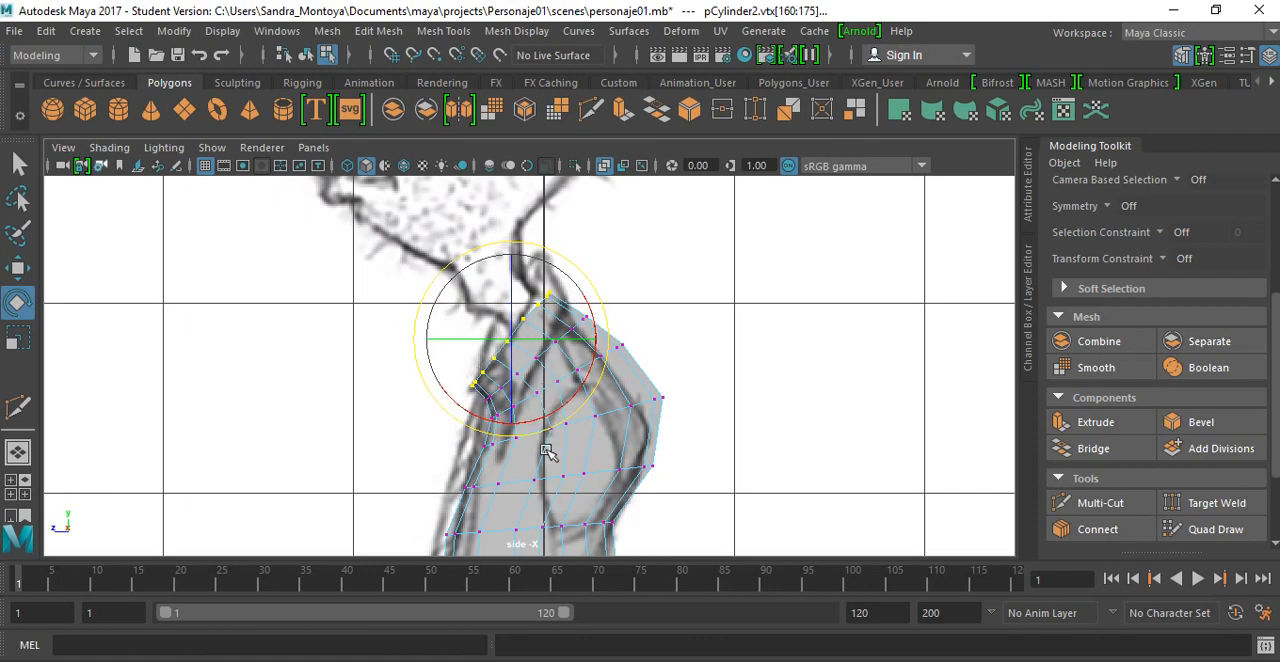
middle_click_drag(589, 355, 608, 236, "alt")
middle_click_drag(589, 300, 610, 193, "alt")
mouse_move(570, 407)
middle_mouse_down("alt")
mouse_move(588, 323)
mouse_move(540, 417)
middle_mouse_up("alt")
scroll(568, 395, "down", 5)
scroll(568, 395, "up", 3)
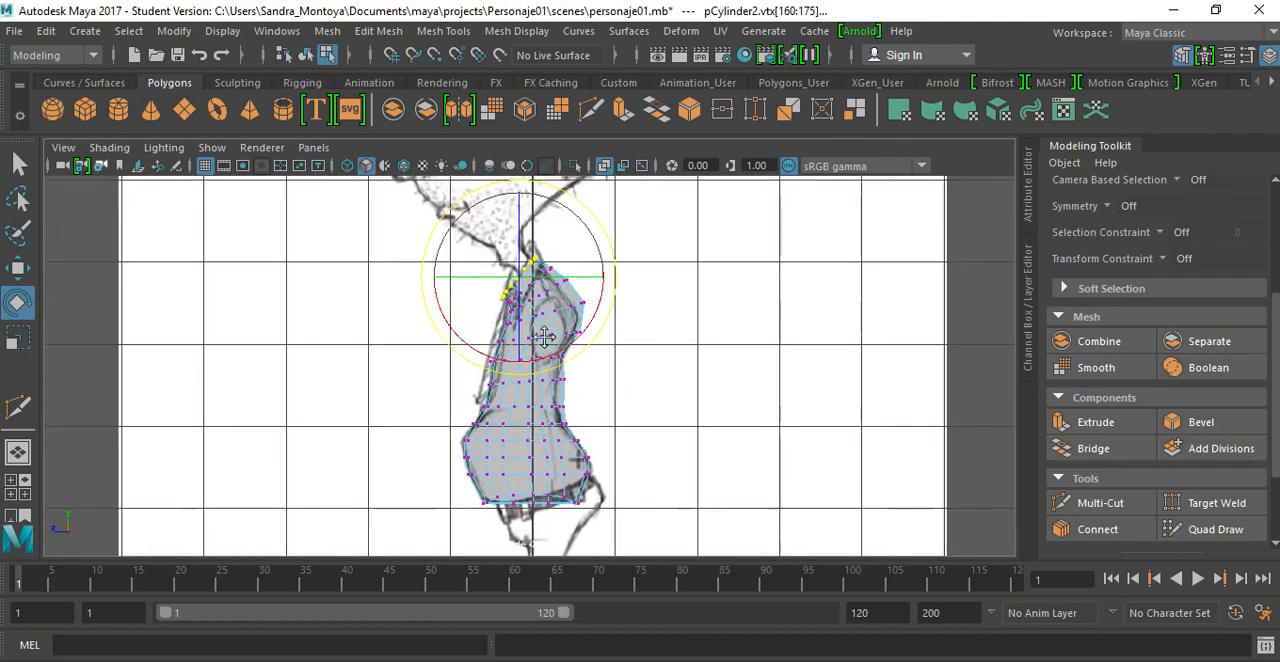
Step: Deselect the vertices and inspect the torso from several angles in the perspective view with smooth mesh preview on
key("space")
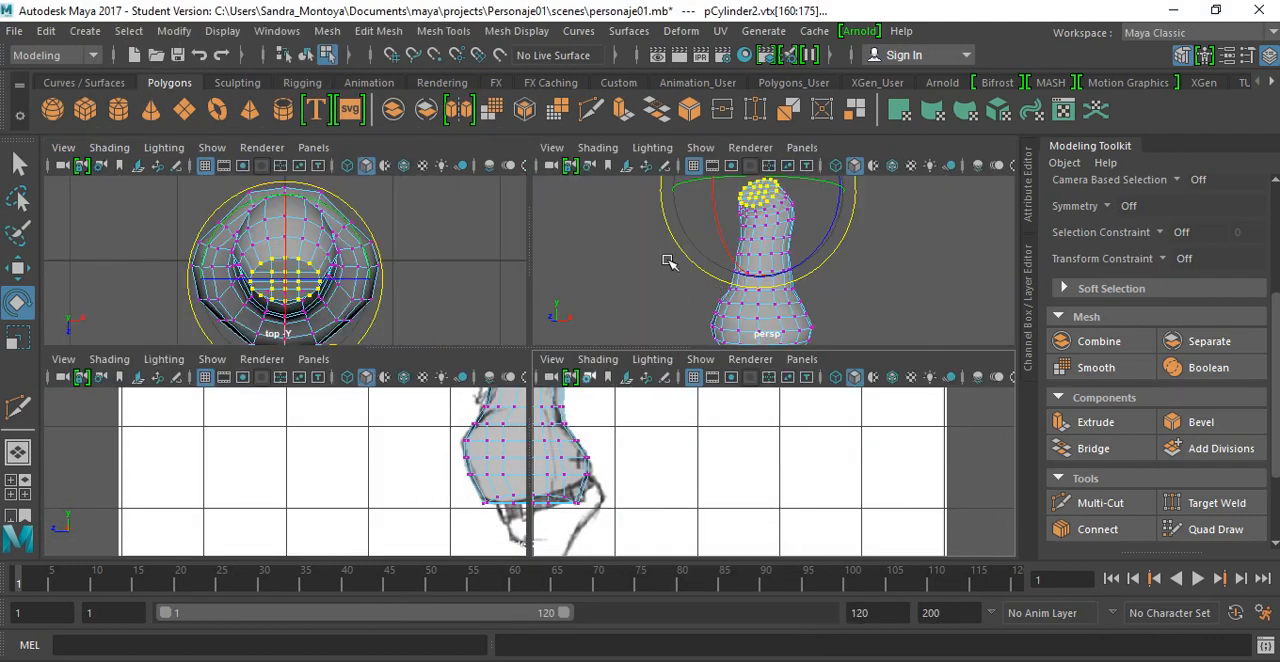
left_click(638, 289)
key("space")
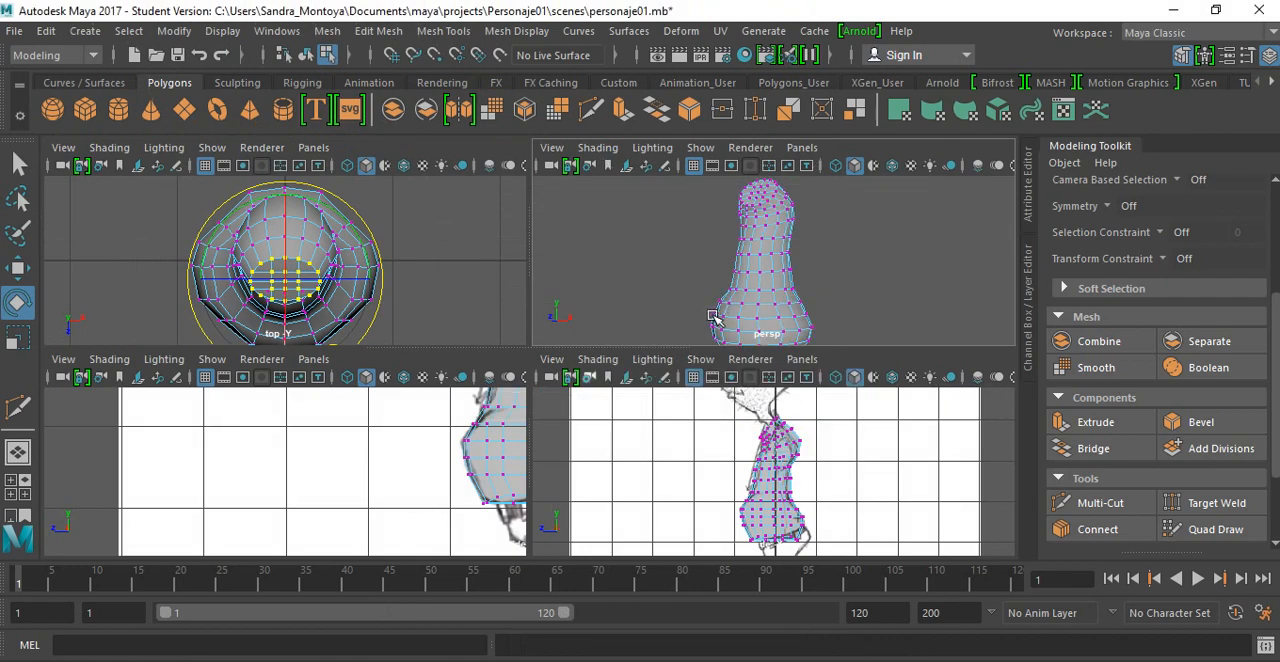
key("space")
left_click_drag(621, 364, 591, 447, "alt")
key("3")
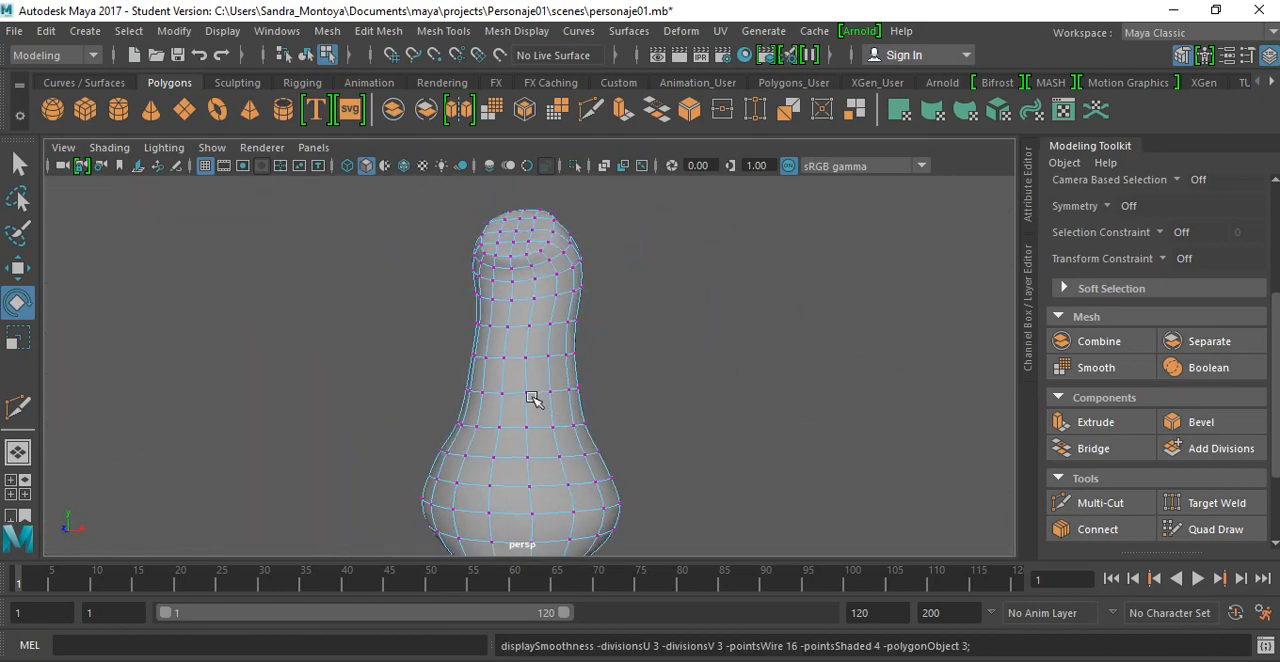
left_click_drag(533, 398, 351, 397, "alt")
left_click_drag(449, 434, 526, 434, "alt")
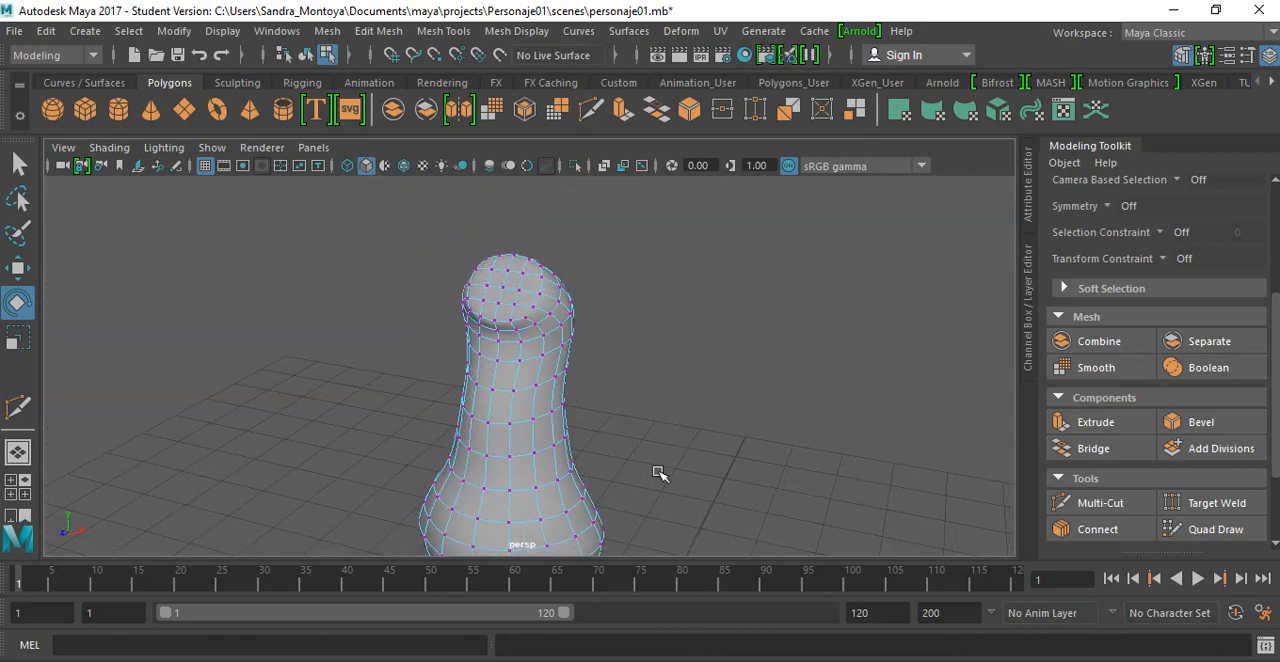